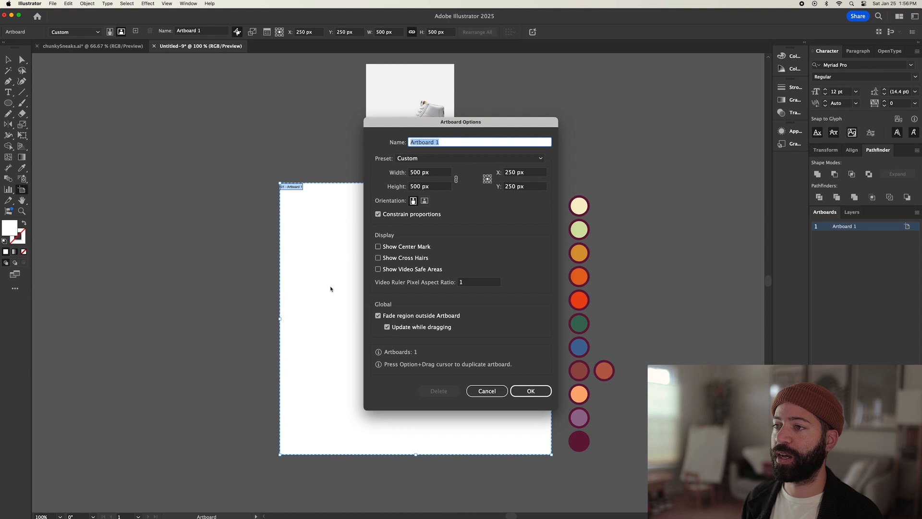
Step: Draw a square of about 511 px that covers the whole artboard and fill it with the red-orange palette colour
click(487, 391)
key(Escape)
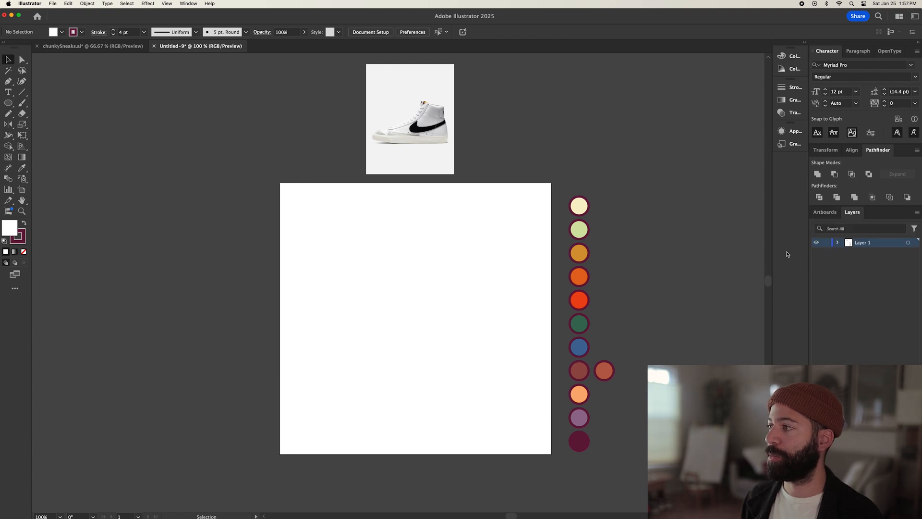
key(m)
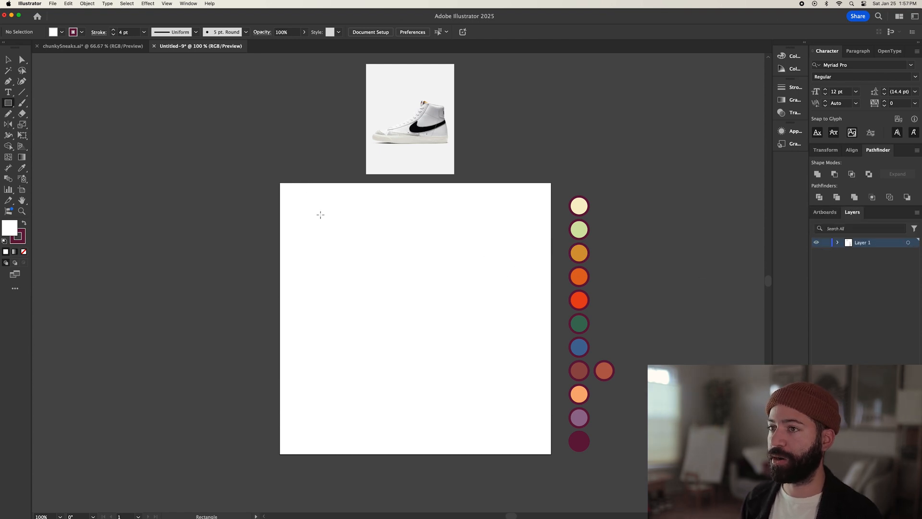
drag(277, 180, 555, 457)
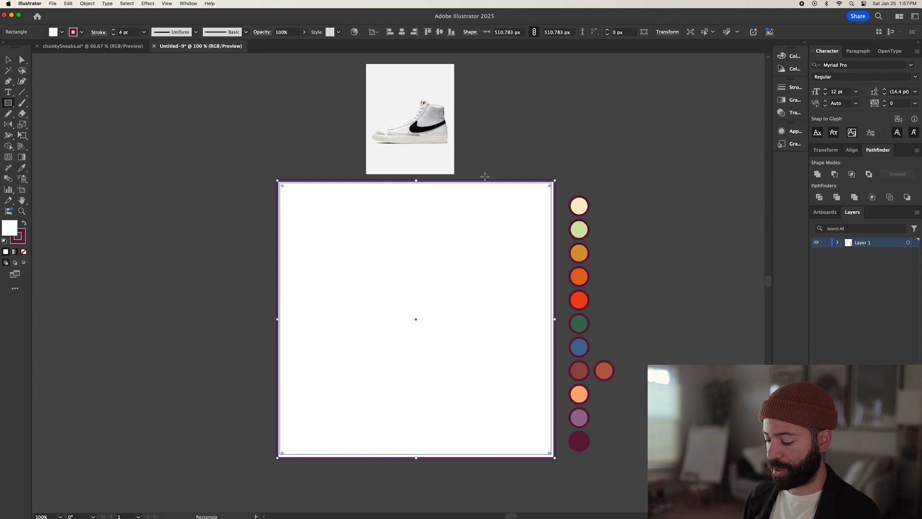
key(i)
click(580, 298)
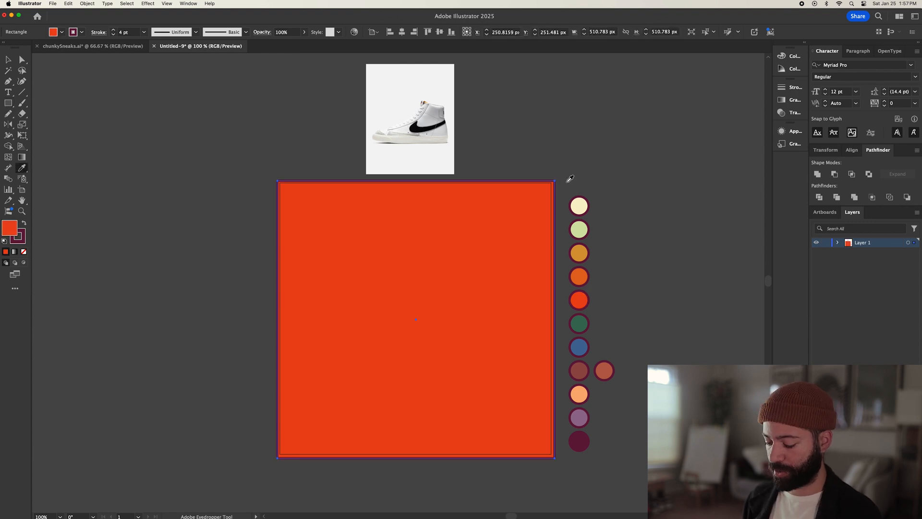
Step: Centre the red-orange square horizontally and vertically on the artboard
key(v)
click(402, 31)
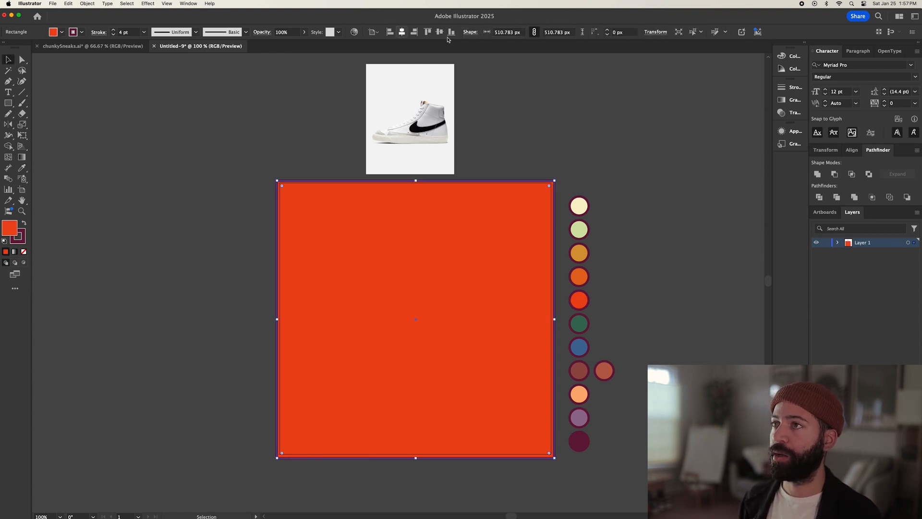
click(440, 32)
Step: Lock the background layer and add a new layer above it
click(825, 243)
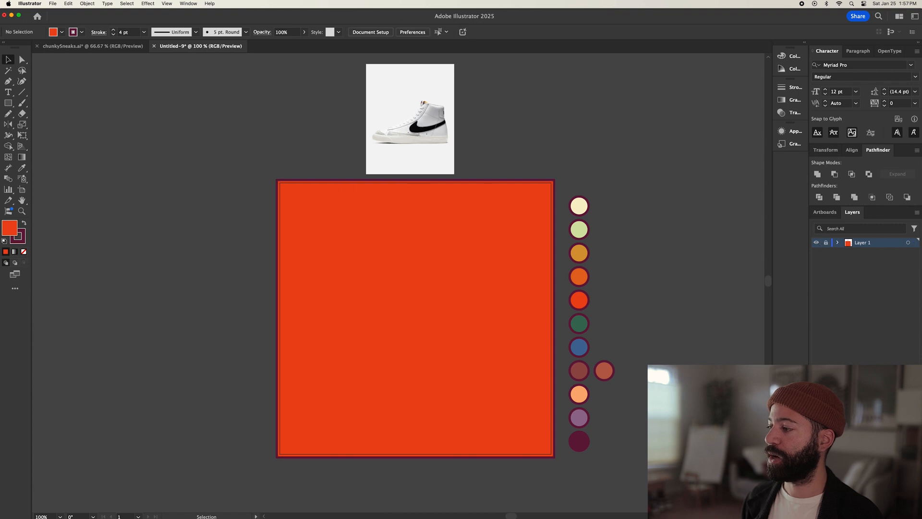
click(903, 514)
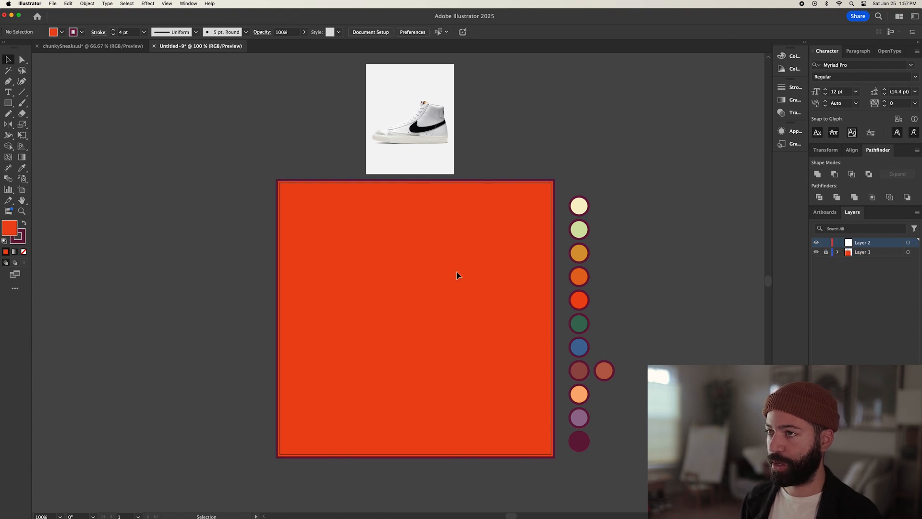
Step: Draw a rectangle about 230 by 70 px in the background's lower half and fill it with the cream palette colour
key(m)
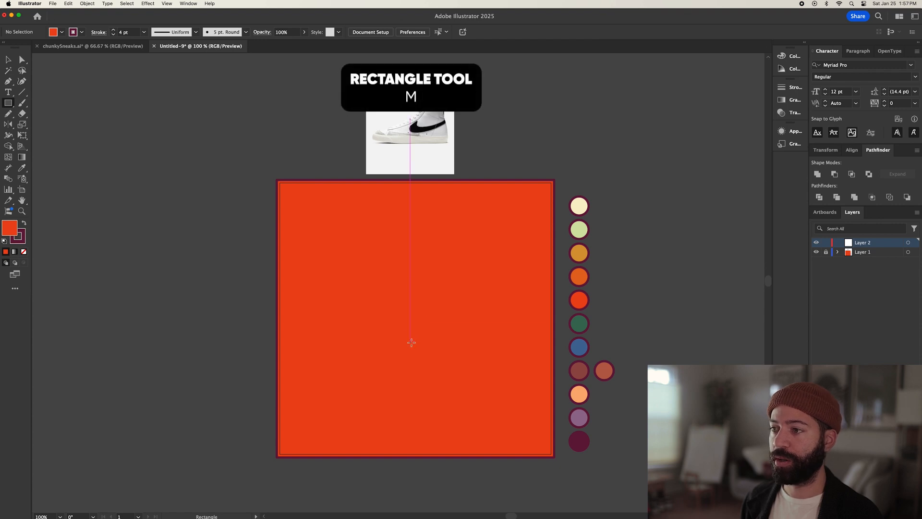
mouse_move(410, 343)
mouse_down()
mouse_move(479, 355)
mouse_move(473, 361)
mouse_up()
key(i)
click(584, 203)
Step: Add an anchor point to the cream rectangle's top edge and one to its bottom edge, about a quarter in from the left end
key(p)
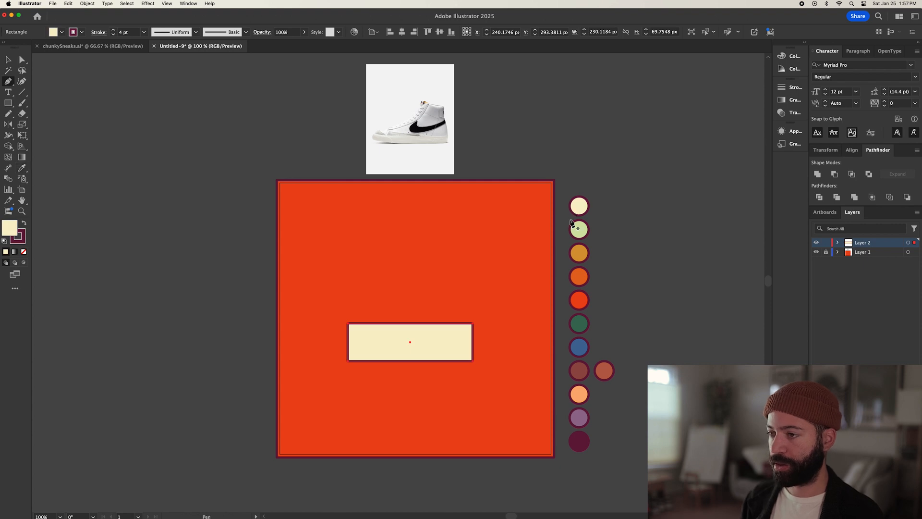
click(411, 342)
key(super+equal)
key(super+equal)
key(Escape)
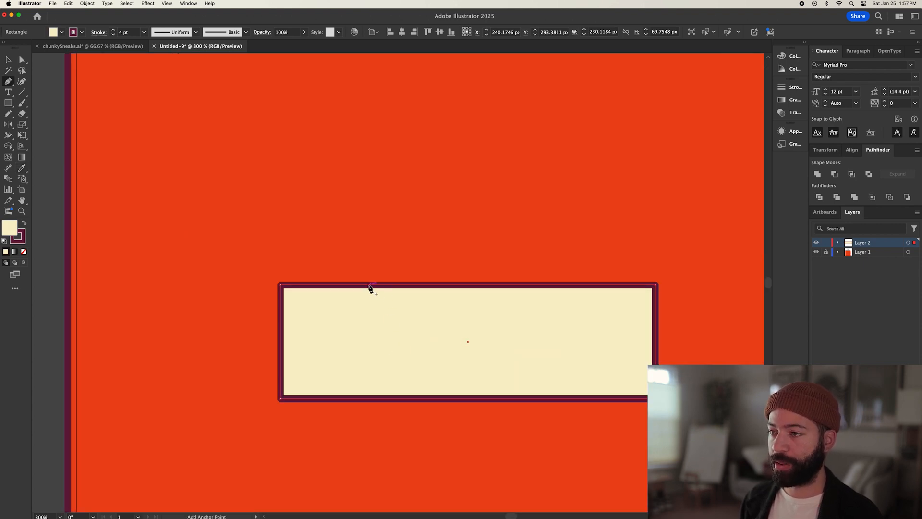
click(369, 285)
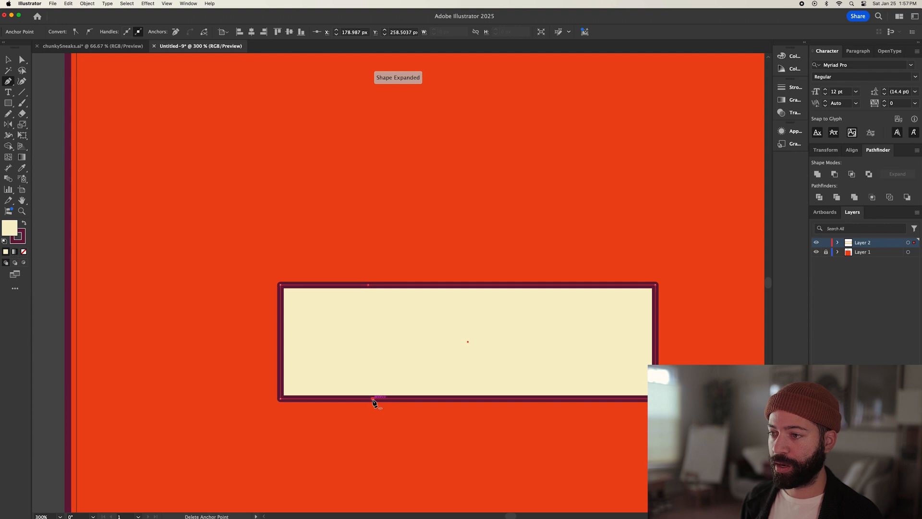
click(373, 398)
Step: Raise the cream rectangle's two left corner points together by about 9 px to tilt the toe end upward
key(a)
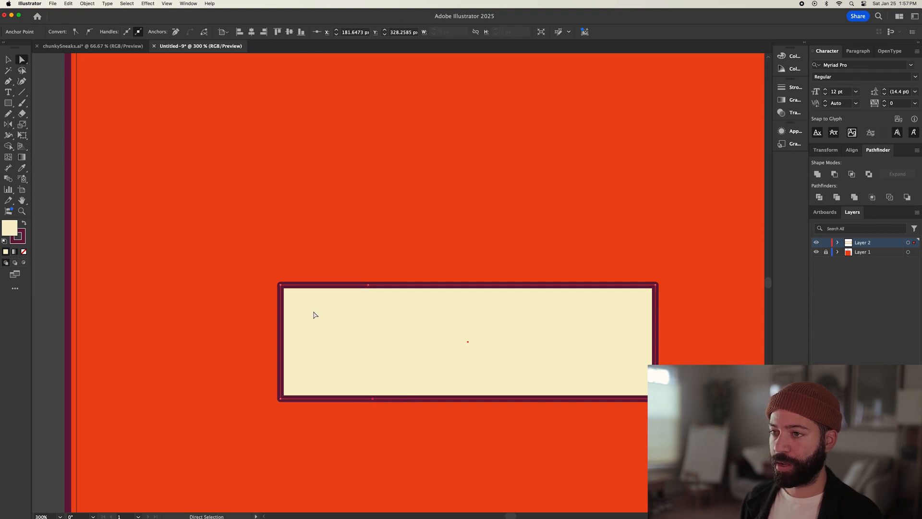
click(280, 285)
shift+click(281, 399)
drag(281, 398, 280, 386)
Step: Shift the added bottom-edge anchor point about 31 px to the right and convert it to a smooth curve point
scroll(344, 374, down, 3)
scroll(392, 195, up, 2)
scroll(351, 122, up, 4)
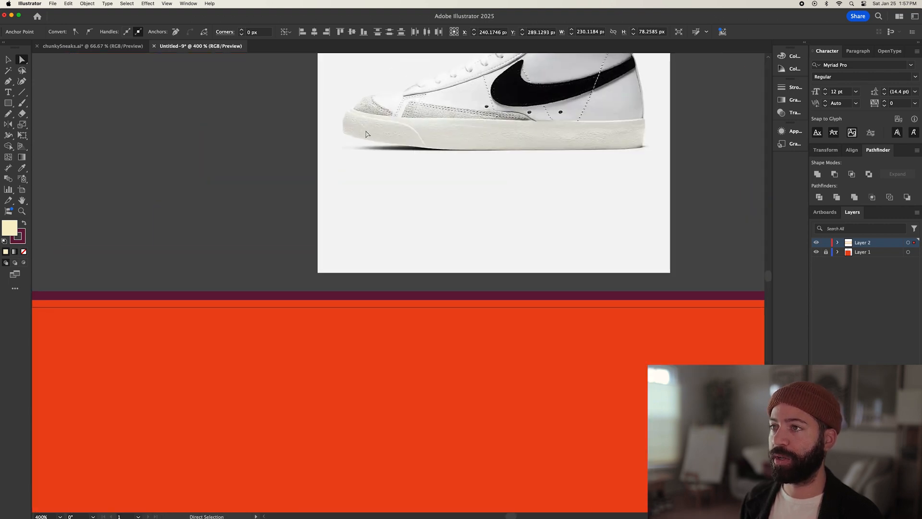
scroll(443, 299, down, 10)
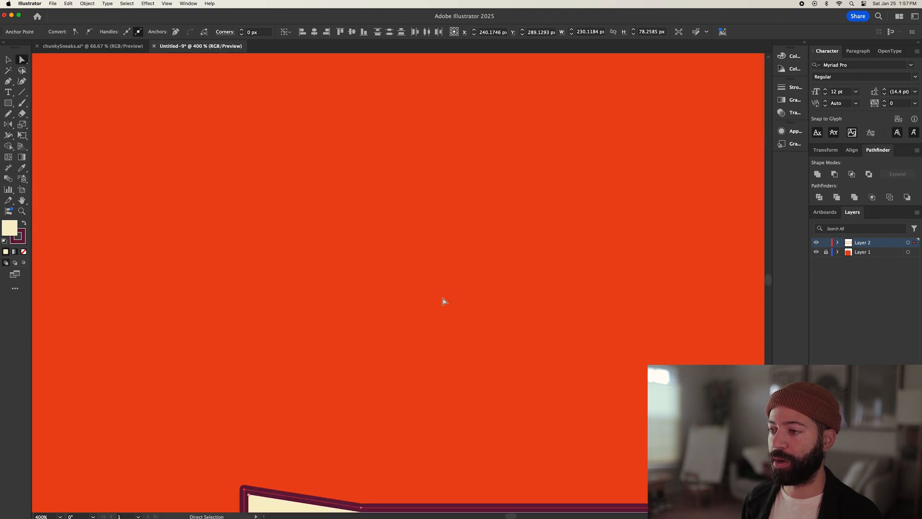
scroll(443, 301, down, 4)
scroll(460, 126, up, 2)
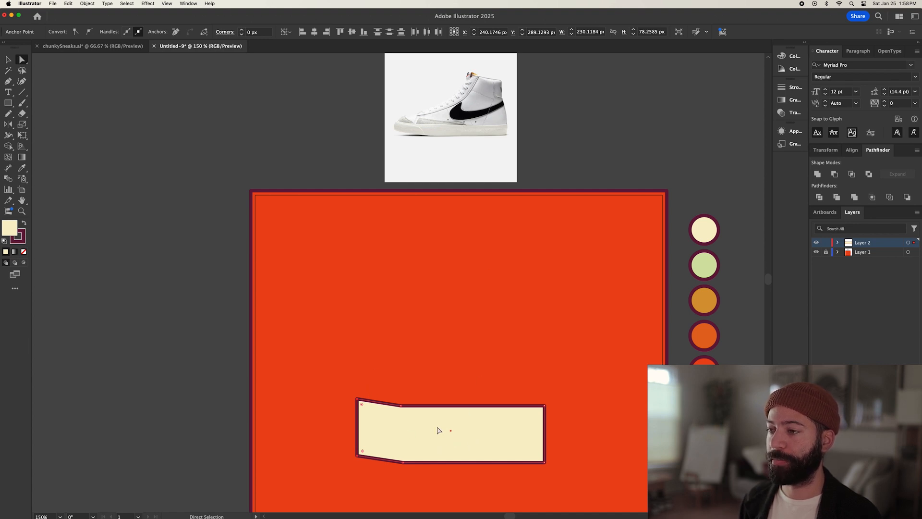
click(405, 465)
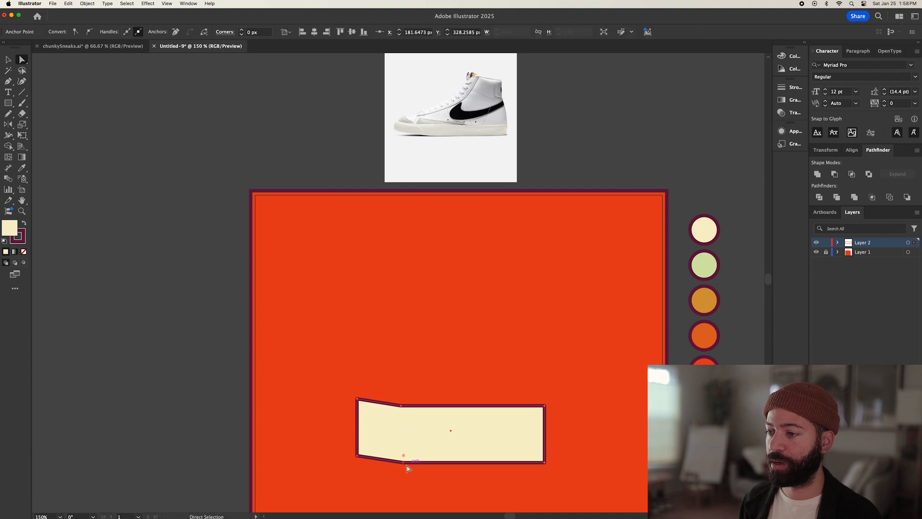
mouse_move(405, 465)
mouse_down()
mouse_move(432, 465)
mouse_move(390, 467)
mouse_up()
key(p)
key(super+z)
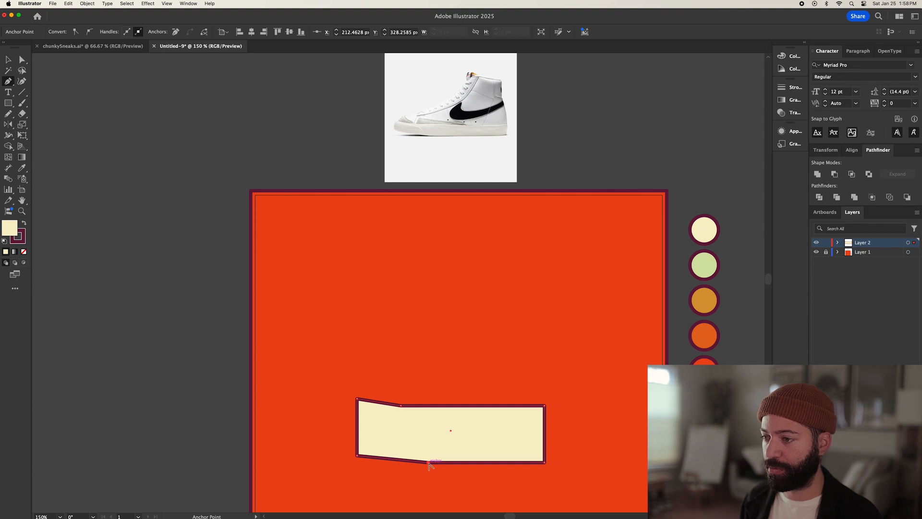
drag(429, 464, 393, 469)
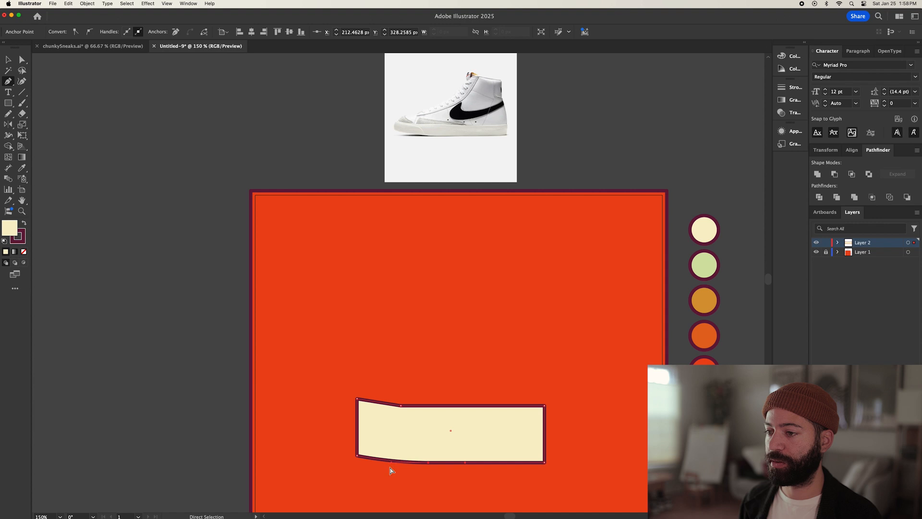
Step: Curve the sole's top edge at its added anchor point and lower the top-left corner by about 7 px
super+click(341, 452)
drag(384, 335, 377, 315)
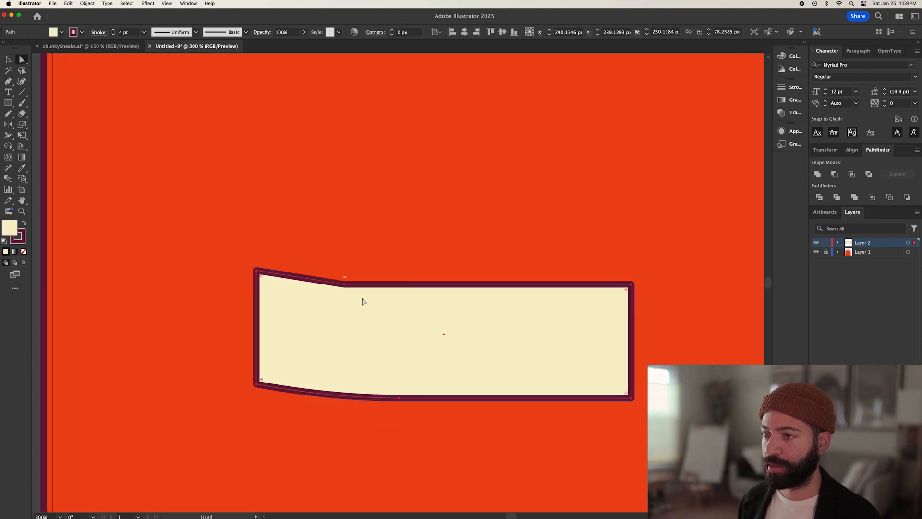
drag(344, 287, 408, 299)
key(p)
key(a)
drag(257, 271, 257, 291)
Step: Round the sole shape's four outer corners to a radius of about 14 px
key(super+minus)
shift+click(498, 374)
shift+click(498, 297)
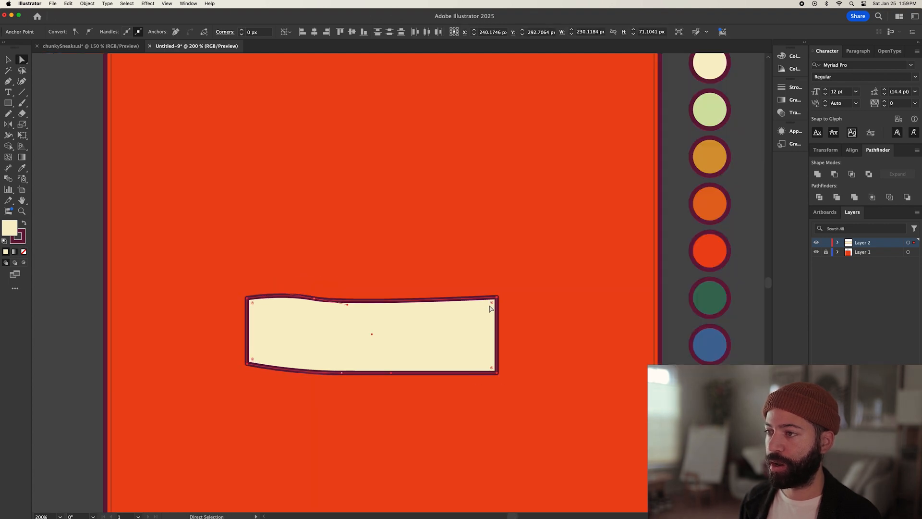
drag(492, 303, 482, 311)
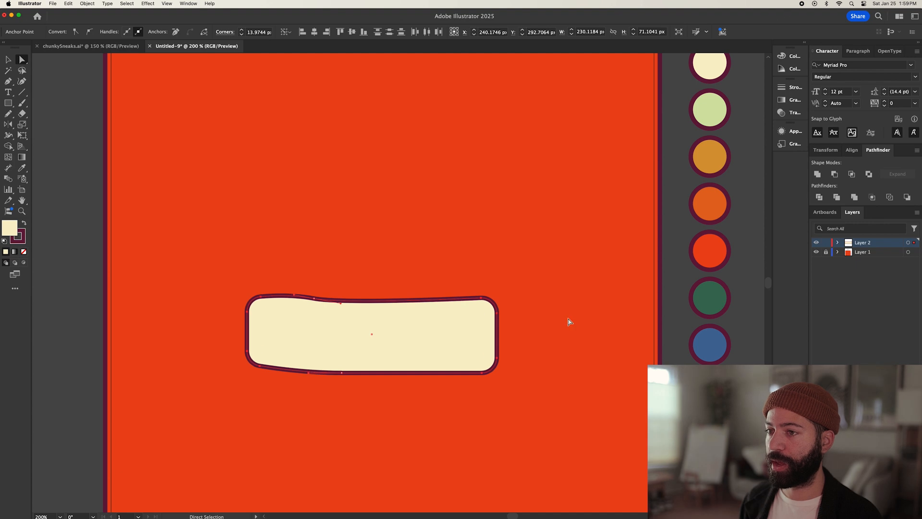
click(568, 318)
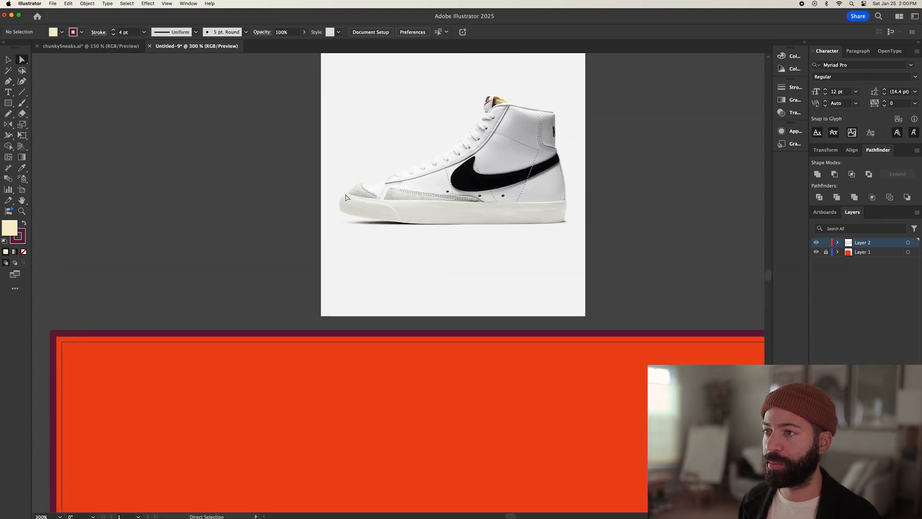
Step: Draw a closed straight-sided shape with the Pen tool over the sole's left end, with a slanted right side meeting the bottom edge
scroll(453, 357, down, 2)
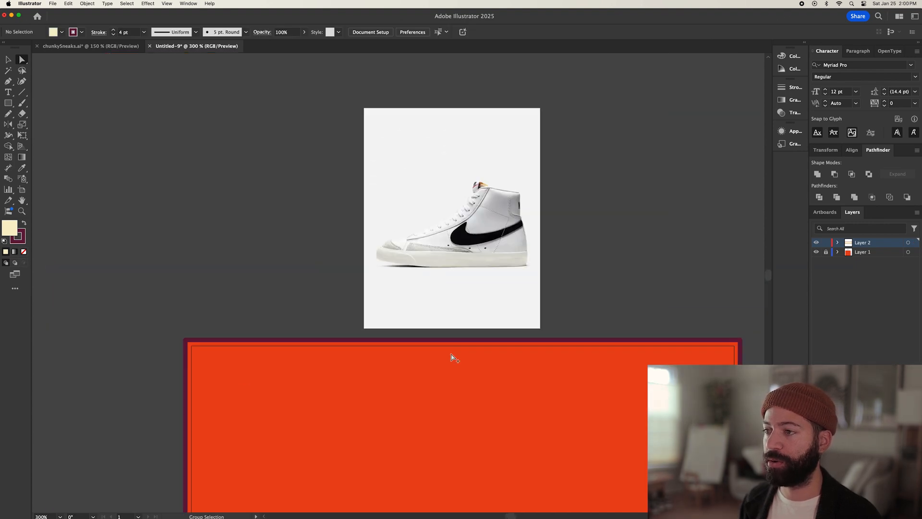
scroll(453, 356, down, 5)
key(p)
click(431, 373)
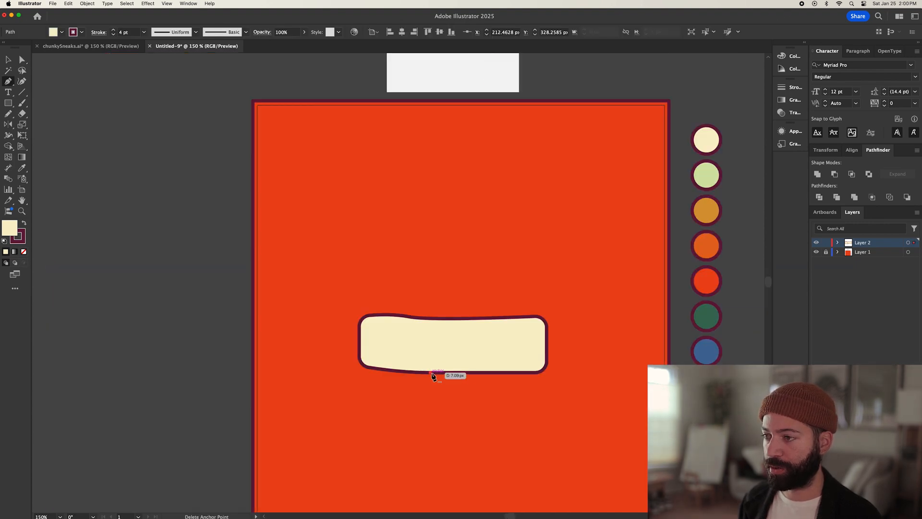
click(403, 333)
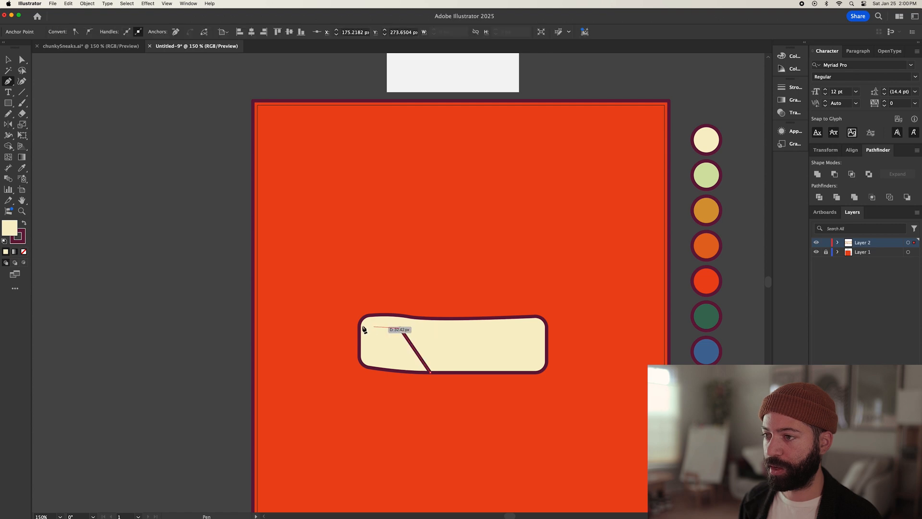
click(336, 324)
click(335, 384)
click(423, 387)
click(431, 373)
Step: Copy the sole shape and paste the duplicate in place in front of the pen-drawn shape
key(v)
click(469, 355)
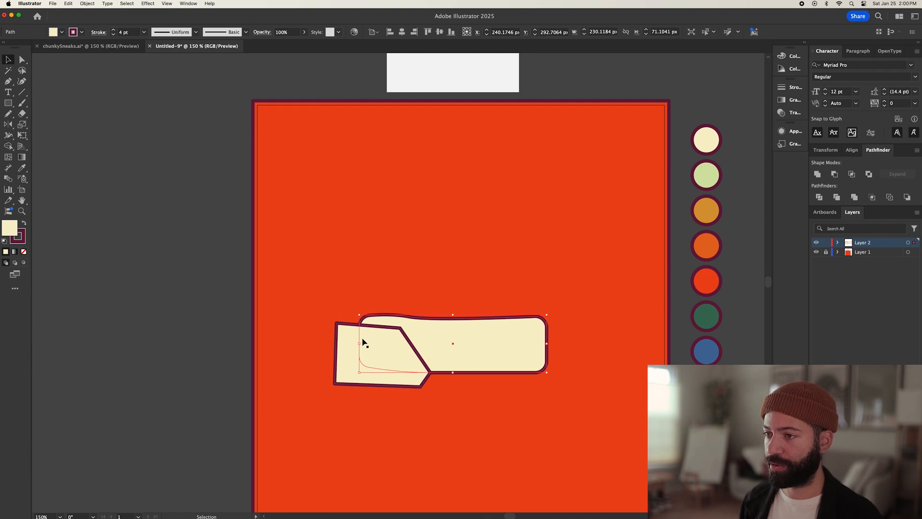
click(477, 388)
click(482, 334)
key(super+c)
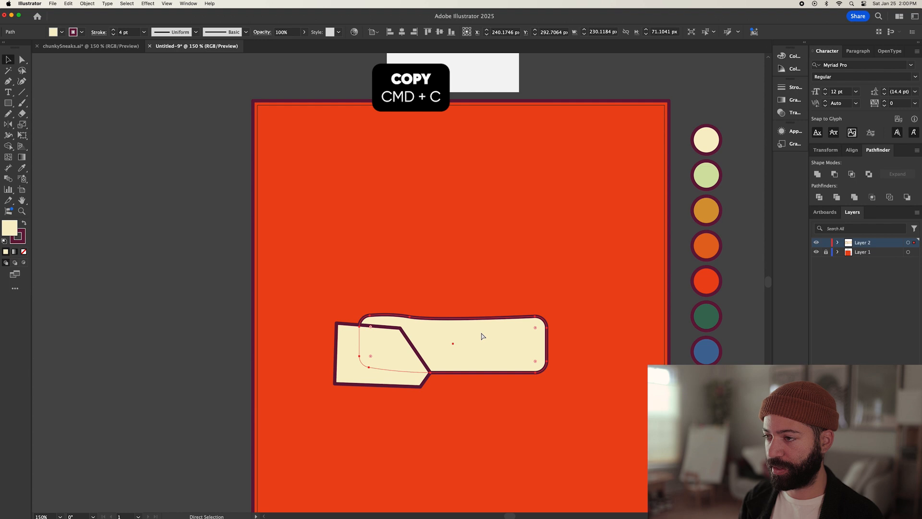
key(super+f)
key(super+shift+v)
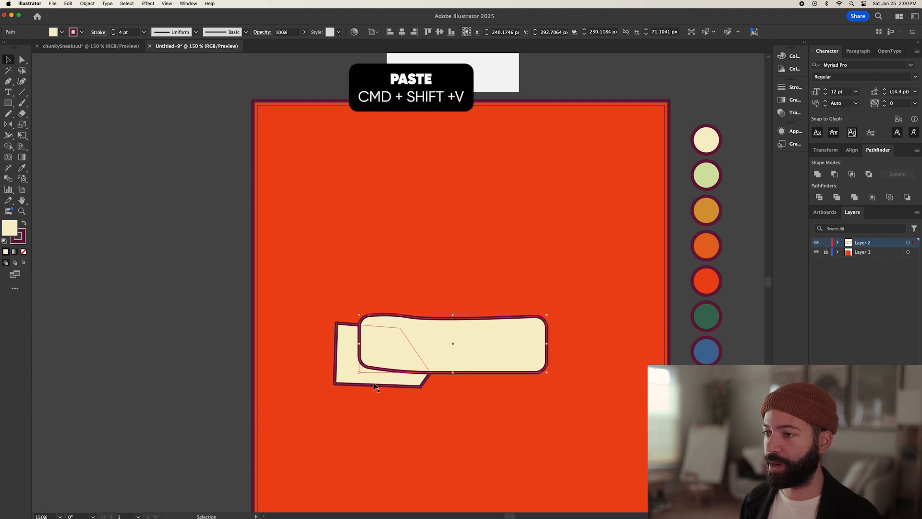
Step: Intersect the sole copy with the pen-drawn shape to form a toe cap piece, keeping it in its original position
shift+click(344, 371)
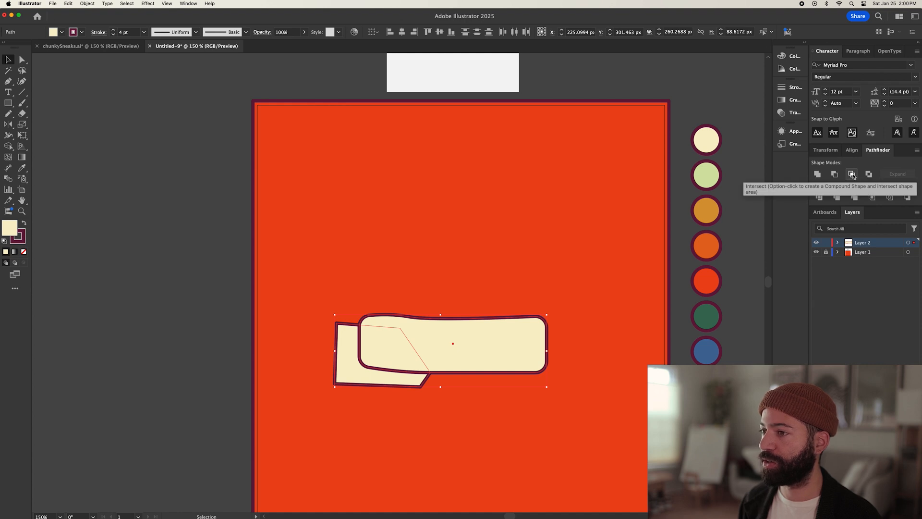
click(852, 174)
drag(387, 348, 327, 374)
key(super+z)
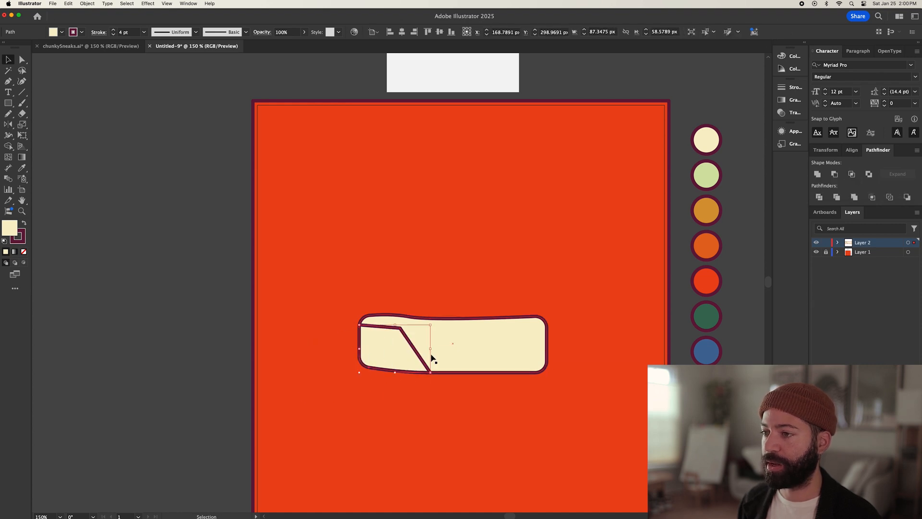
Step: Round the toe cap's upper right corner to a radius of about 29 px
key(a)
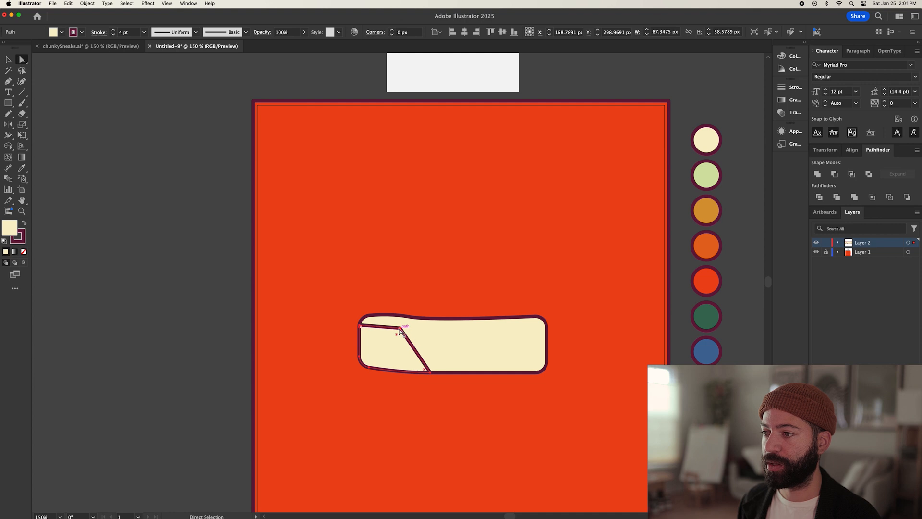
click(401, 330)
drag(397, 334, 384, 350)
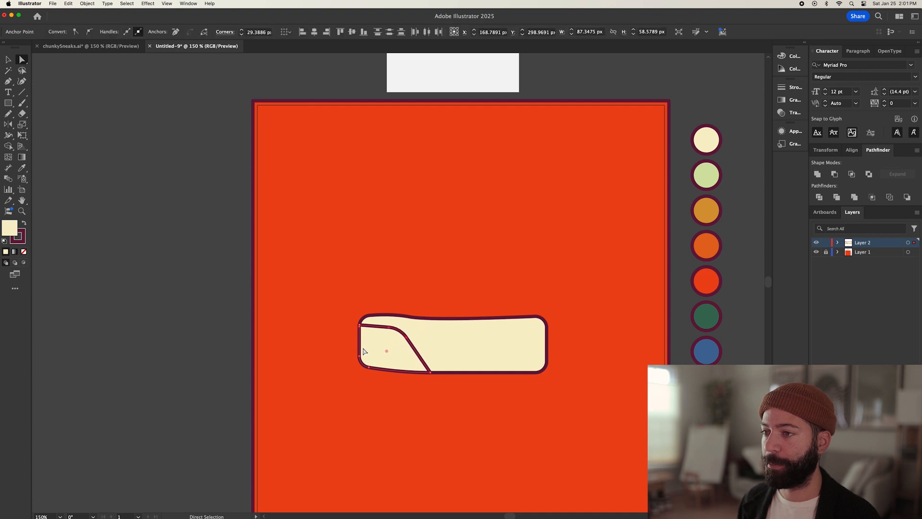
Step: Move the toe cap's left-side anchor points outward by about 3 px so the piece overhangs the sole
scroll(349, 337, up, 3)
click(379, 307)
shift+click(378, 358)
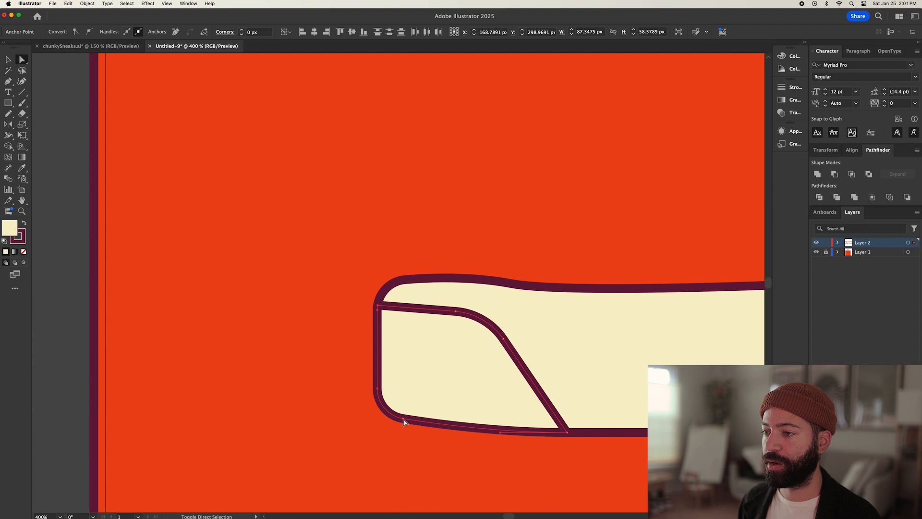
drag(402, 419, 395, 422)
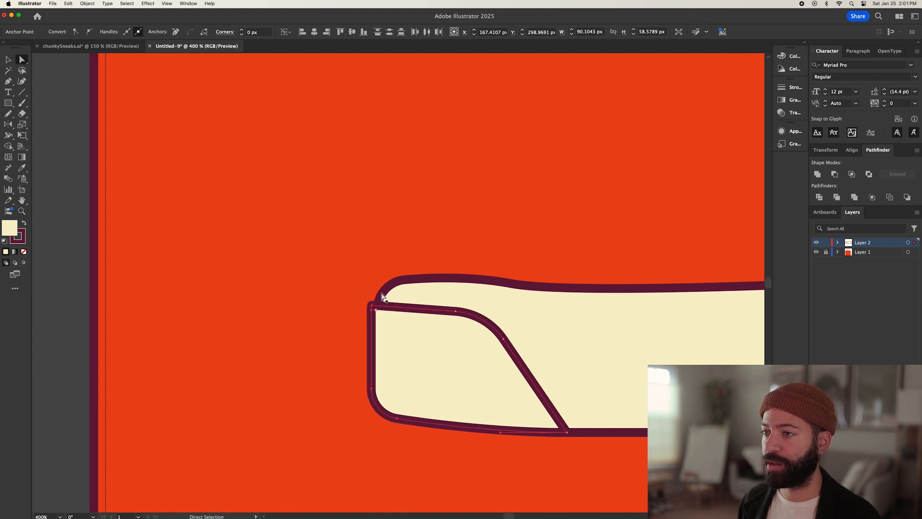
click(373, 305)
scroll(390, 313, down, 4)
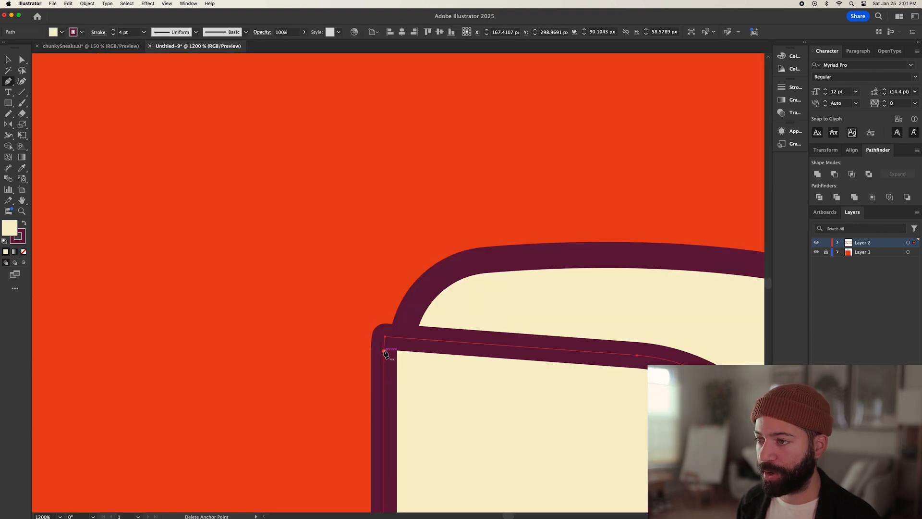
Step: Delete the extra anchor point on the toe cap's left edge and slightly round its upper left corner
click(384, 352)
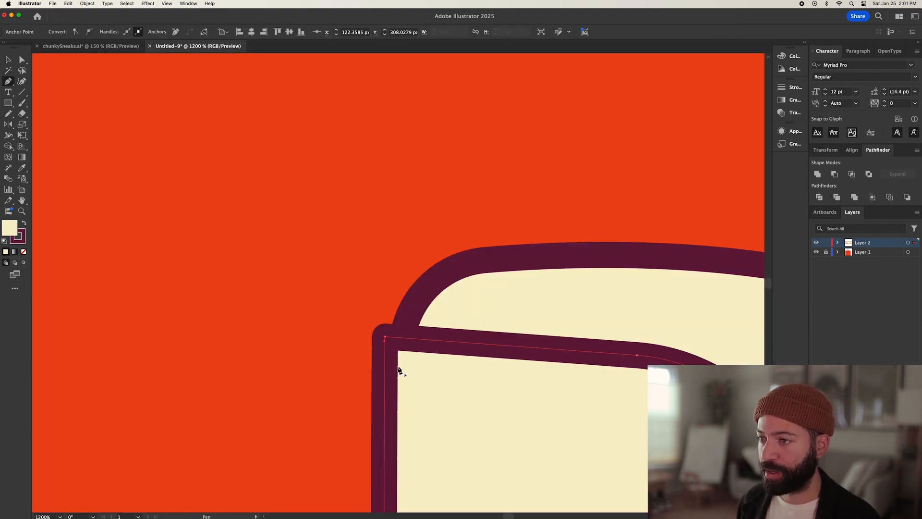
key(a)
click(390, 342)
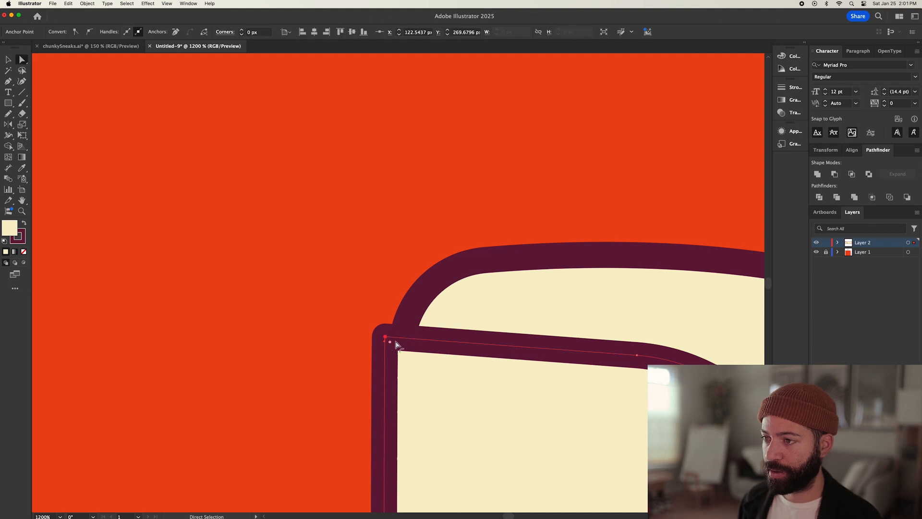
key(super+minus)
key(super+minus)
drag(397, 354, 400, 357)
click(323, 342)
scroll(323, 342, down, 5)
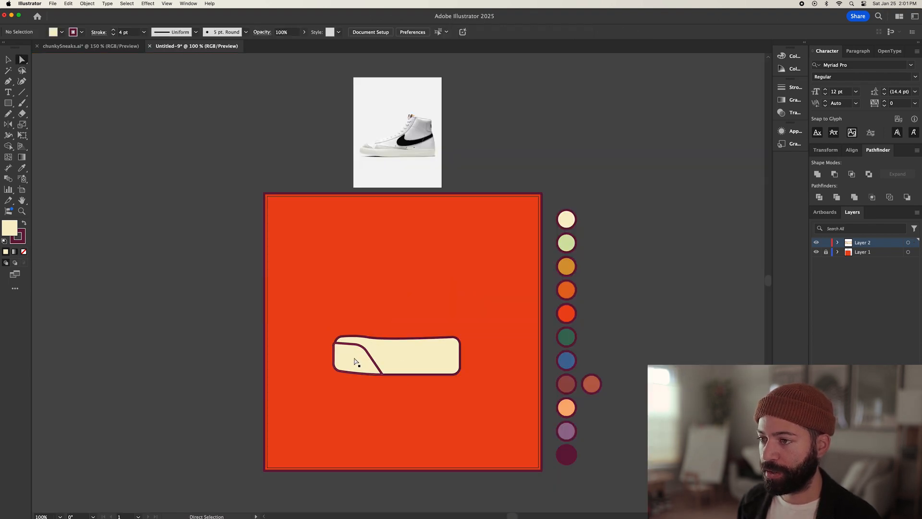
scroll(406, 399, up, 1)
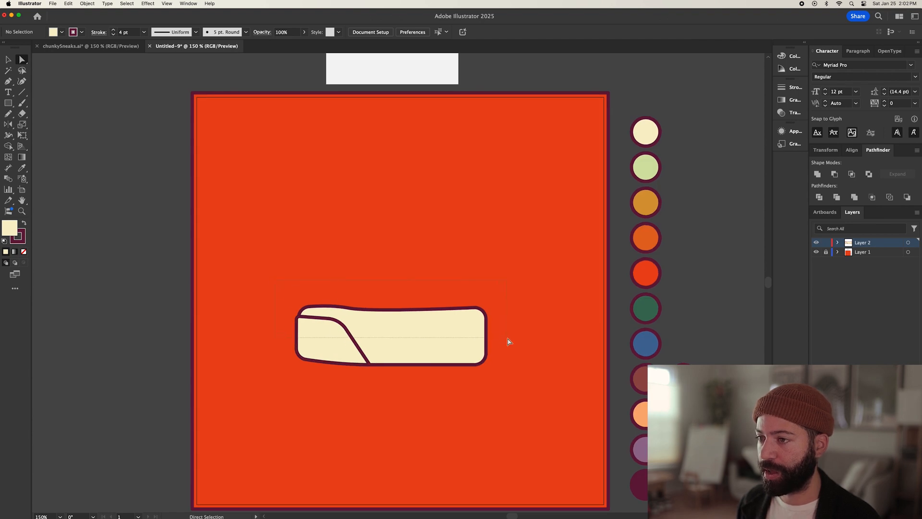
Step: Raise the sole's upper anchor points by a few pixels and deepen the dip in its top edge behind the toe
key(super+a)
key(a)
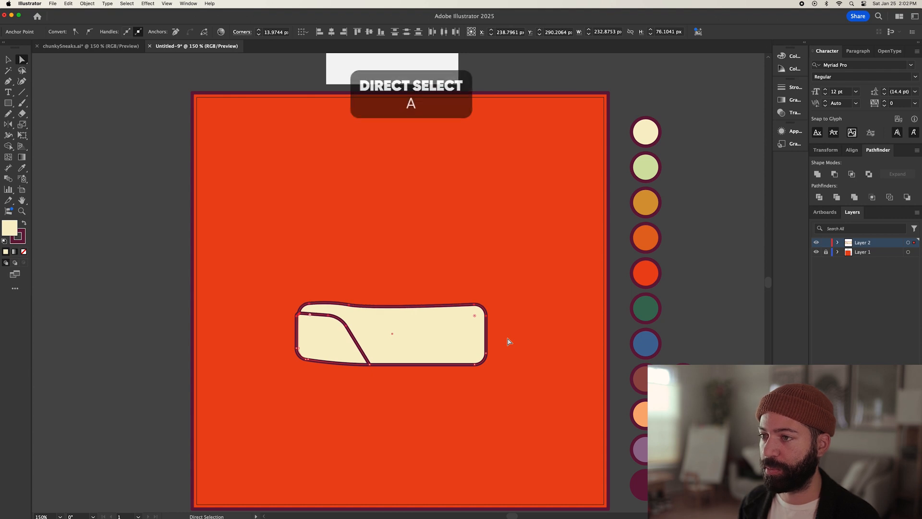
click(451, 398)
scroll(442, 398, down, 1)
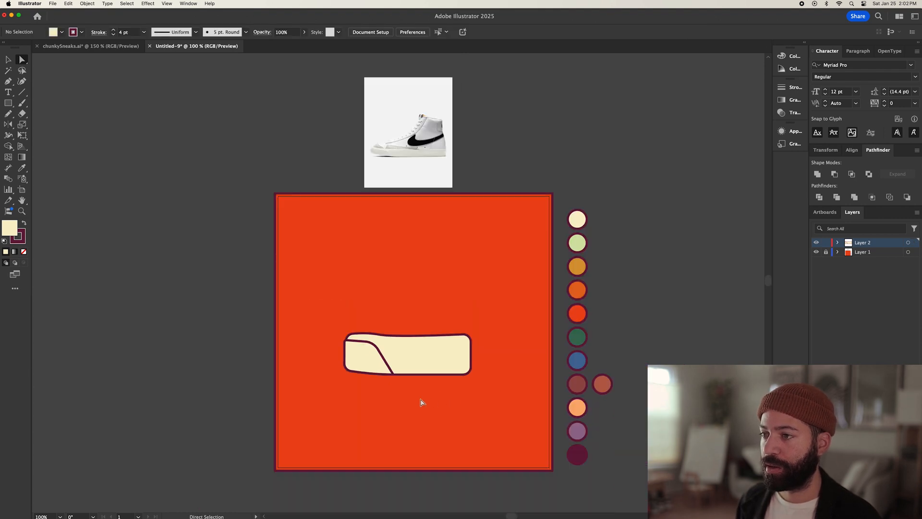
drag(381, 336, 389, 340)
click(488, 398)
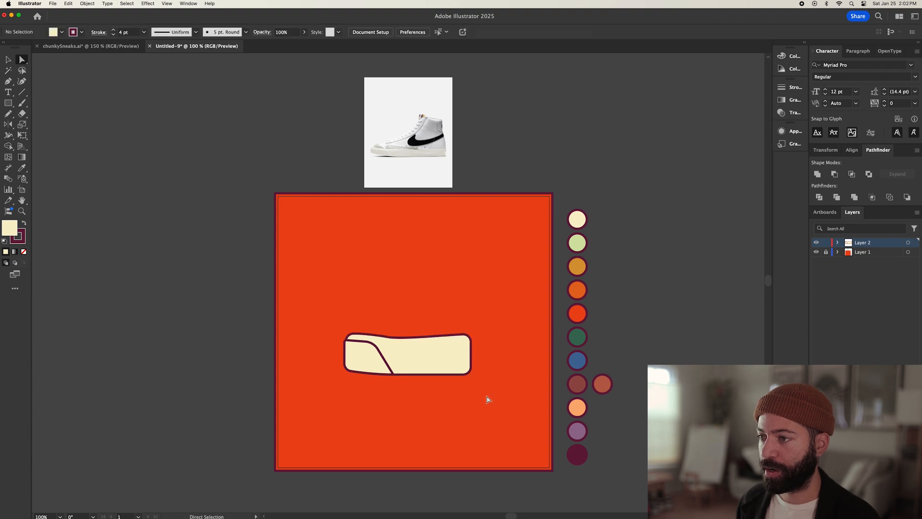
Step: Trace the reference sneaker's upper as a closed outline with the Pen tool and remove its fill
scroll(394, 184, up, 3)
drag(410, 195, 375, 278)
key(p)
click(310, 244)
mouse_move(351, 228)
mouse_down()
mouse_move(377, 233)
mouse_move(394, 220)
mouse_up()
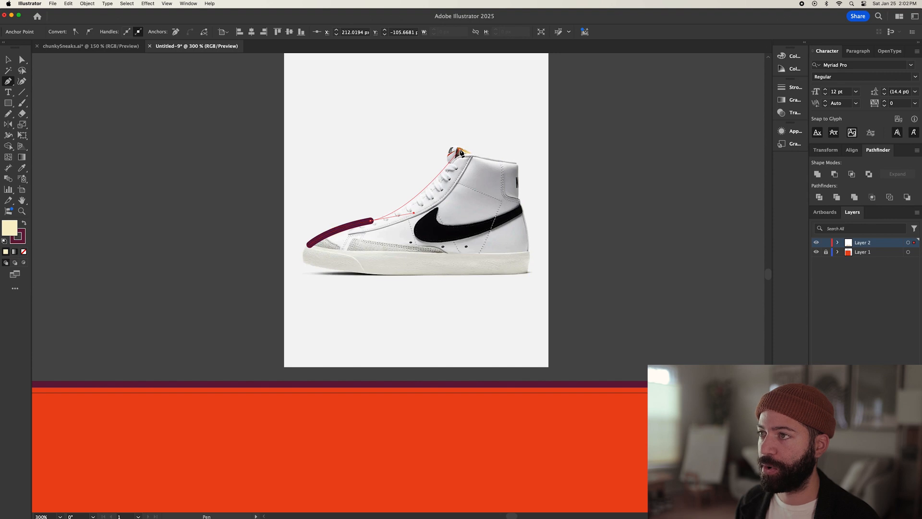
click(460, 152)
click(518, 160)
click(518, 200)
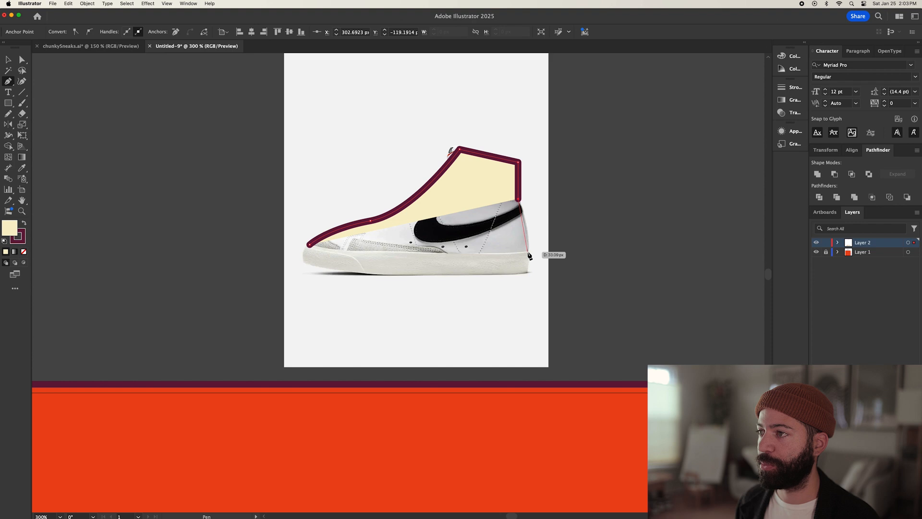
click(528, 252)
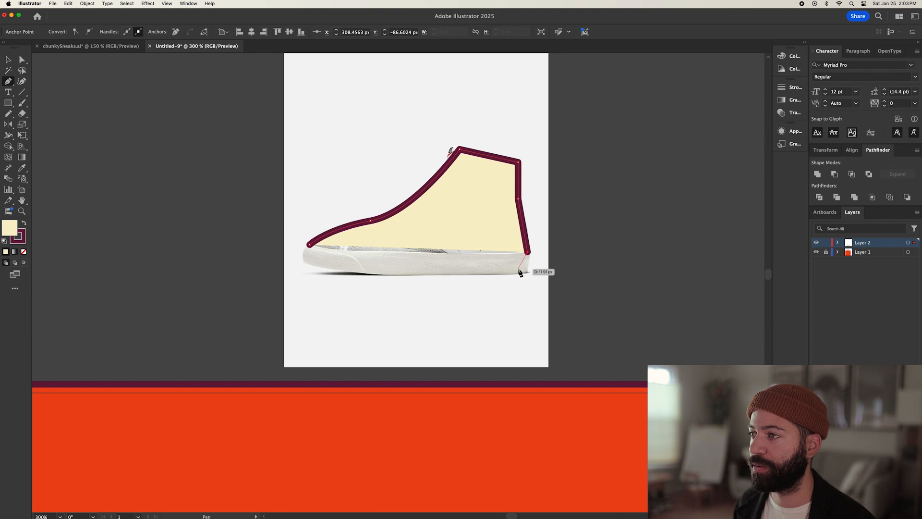
drag(466, 269, 413, 269)
click(307, 262)
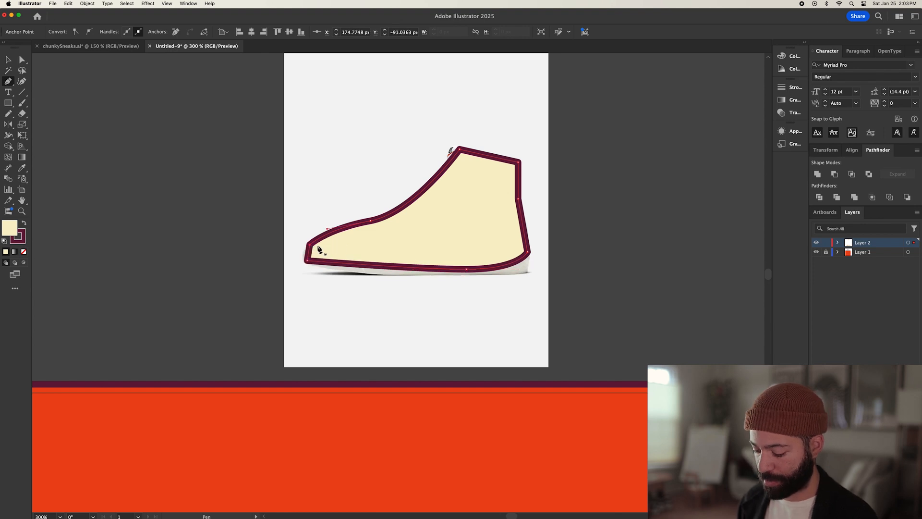
key(slash)
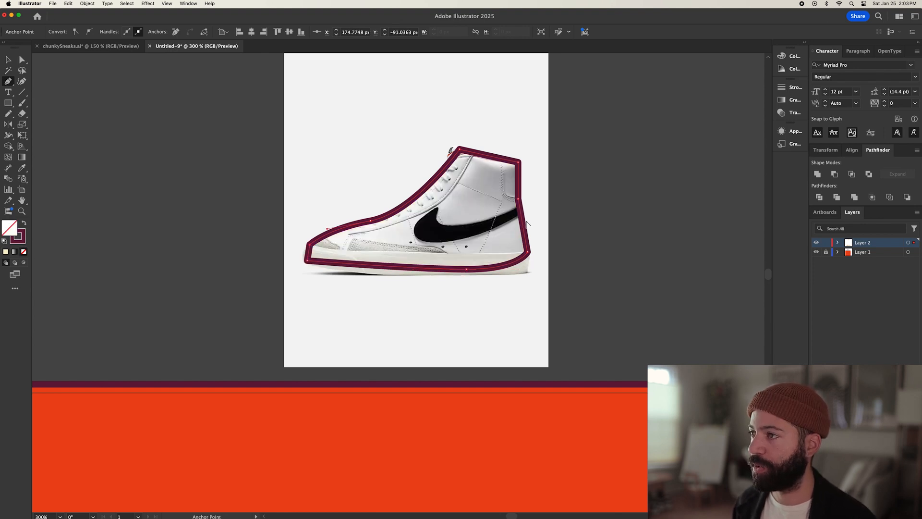
Step: Bow the outline's heel segment outward to match the photo and round both collar corners, the front one to about 13 px
scroll(525, 222, up, 2)
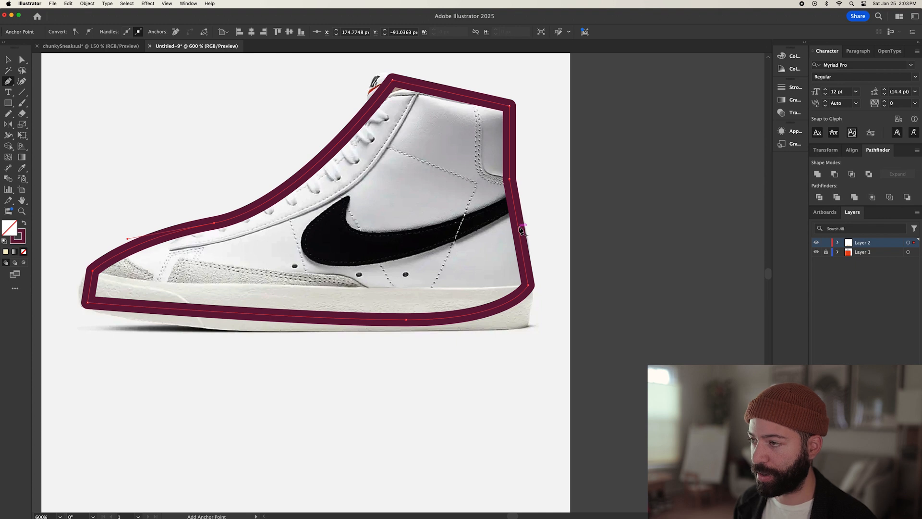
click(527, 231)
key(a)
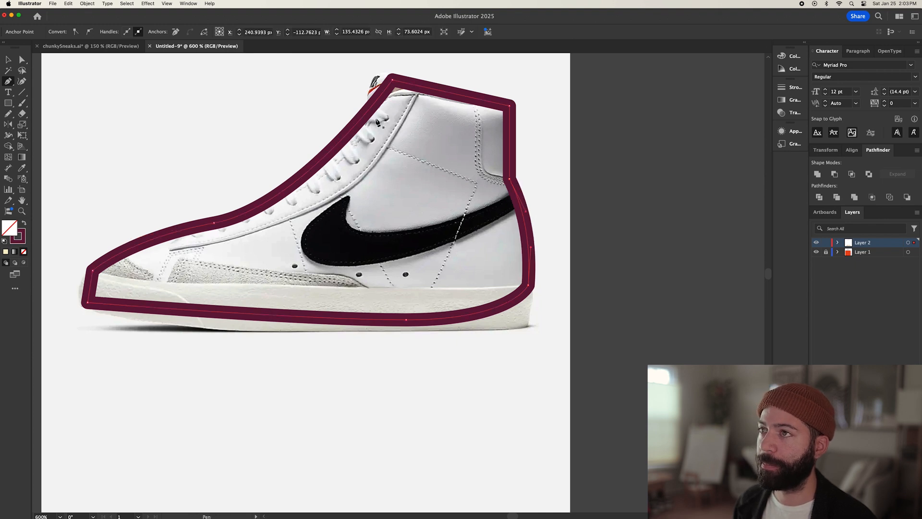
click(393, 82)
drag(395, 88, 406, 121)
drag(409, 128, 409, 128)
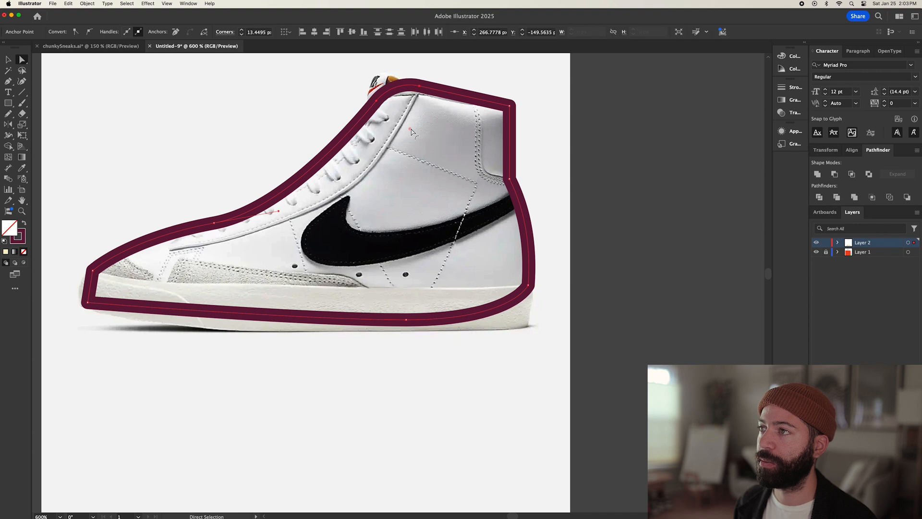
click(505, 112)
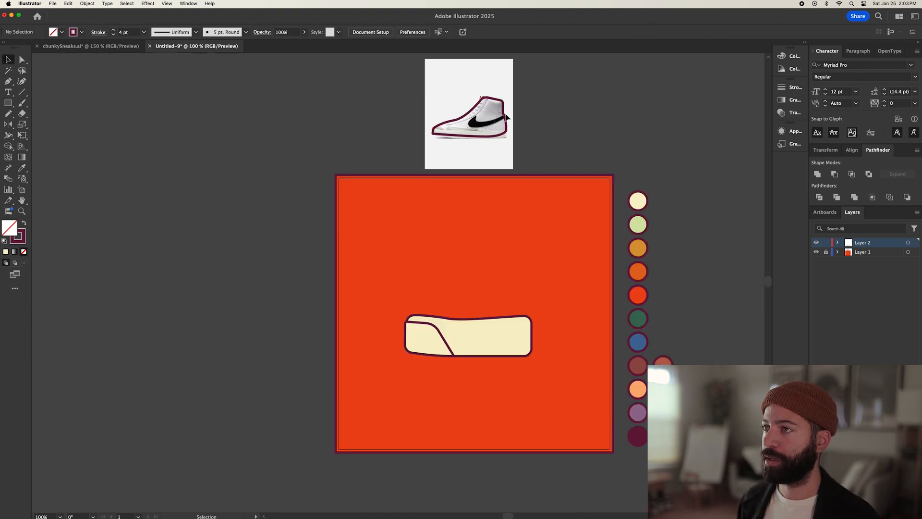
Step: Move the upper outline from the photo onto the artboard, placing its toe over the front of the sole
mouse_move(507, 117)
mouse_down()
mouse_move(495, 259)
mouse_move(482, 303)
mouse_move(482, 287)
mouse_up()
scroll(420, 305, up, 5)
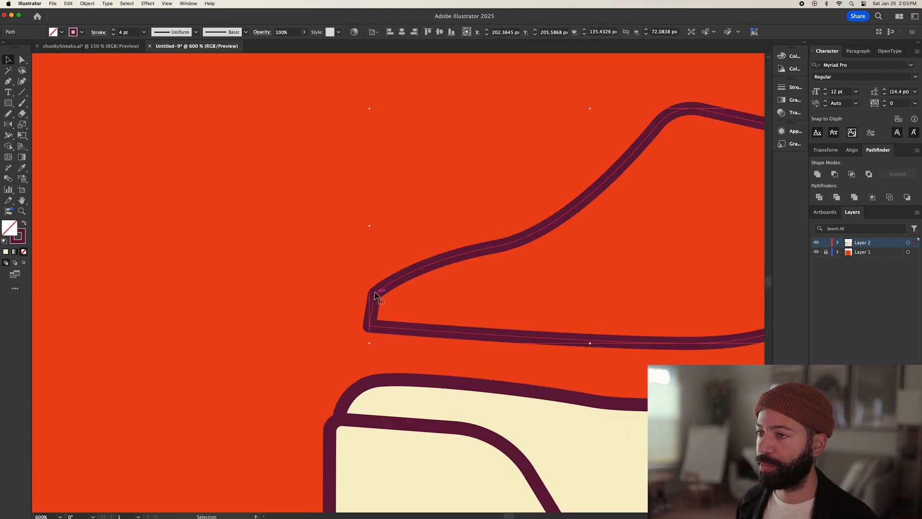
scroll(488, 323, down, 1)
drag(527, 332, 409, 309)
key(a)
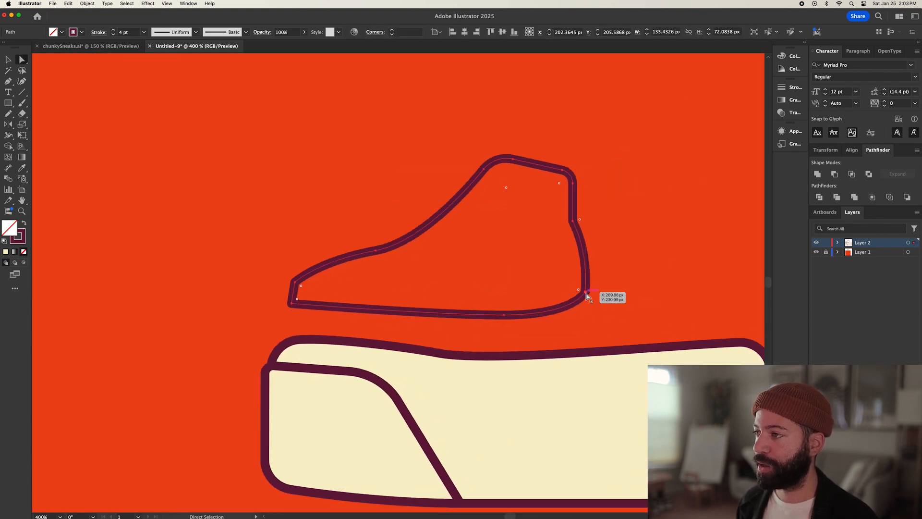
click(586, 293)
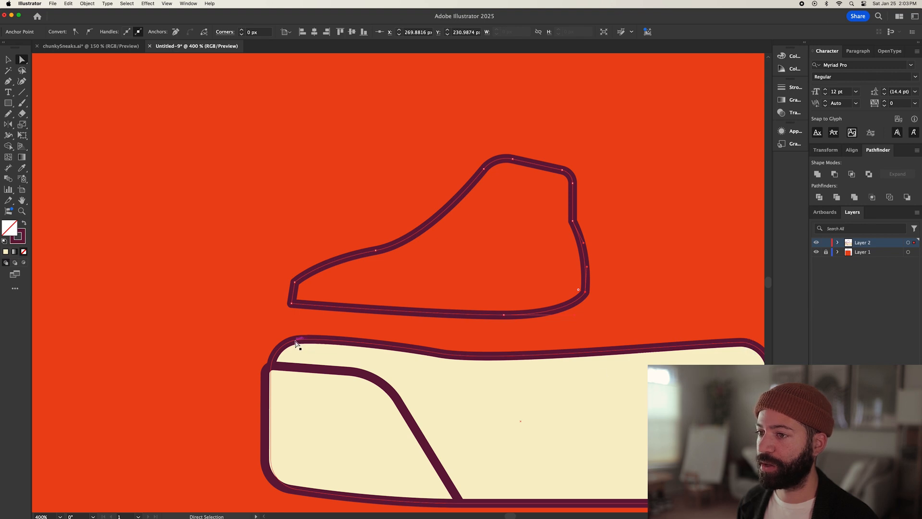
key(v)
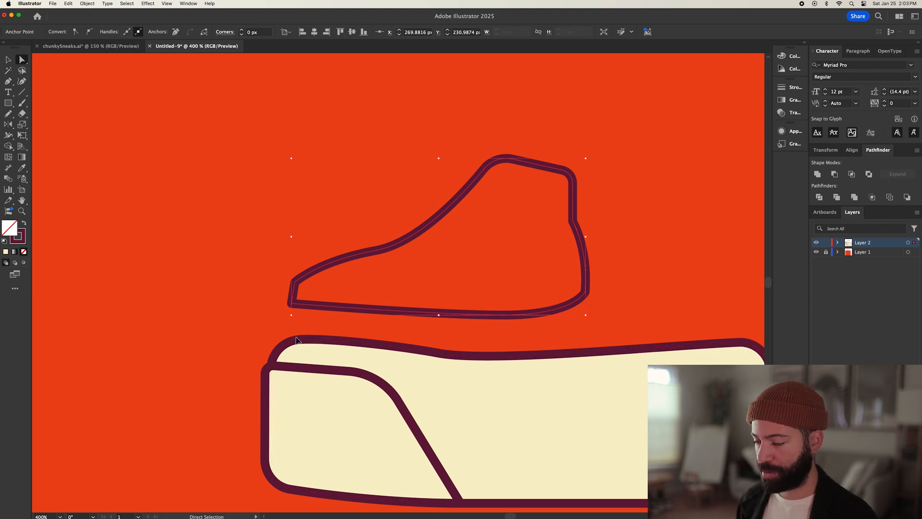
drag(372, 255, 370, 309)
Step: Scale the upper outline proportionally to about 223 by 119 px so it spans the sole's length
key(super+minus)
key(super+minus)
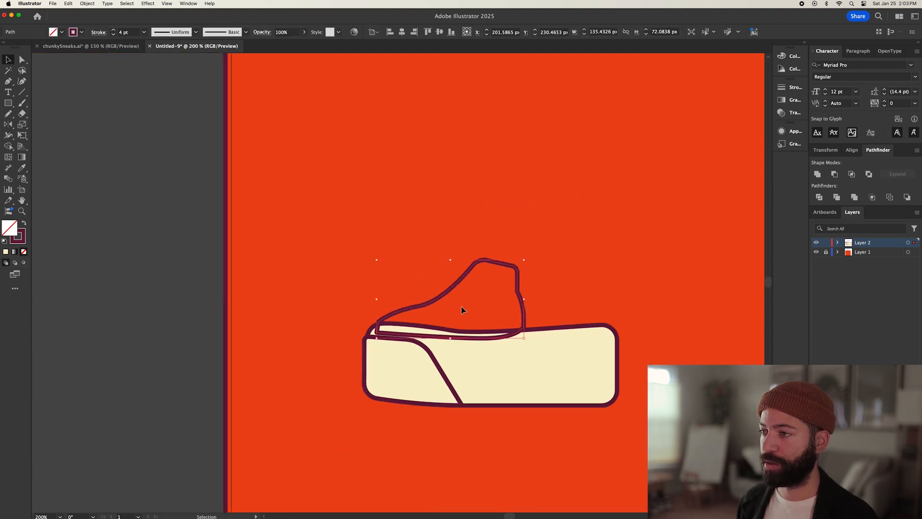
drag(526, 265, 609, 194)
Step: Give the upper the sole's cream fill with the Eyedropper and send it behind the sole
key(i)
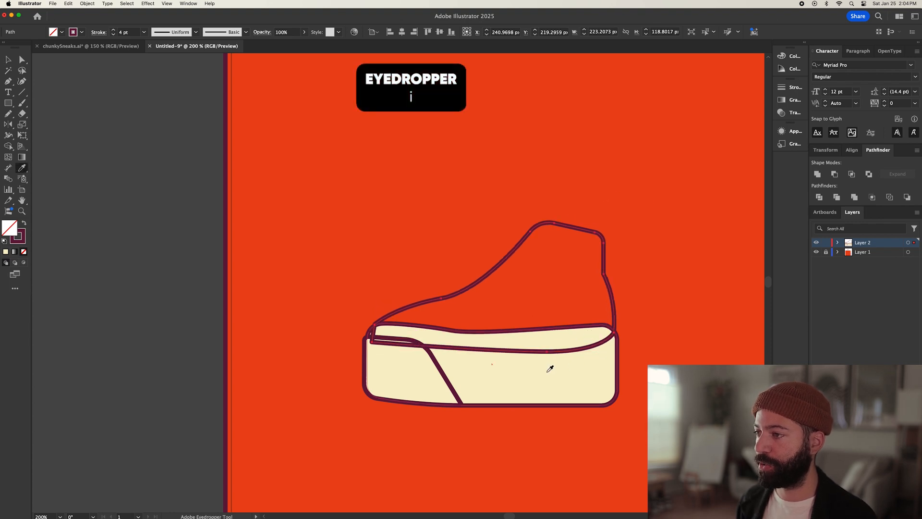
click(562, 365)
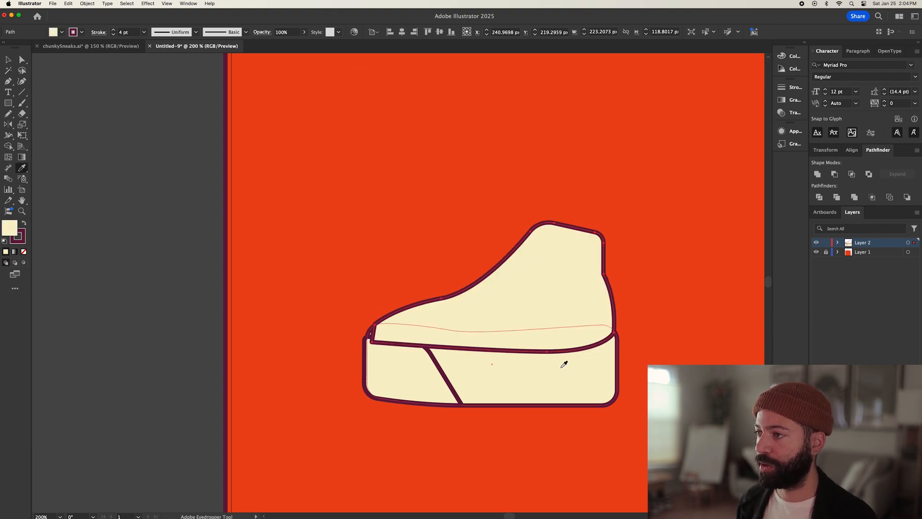
key(super+shift+bracketleft)
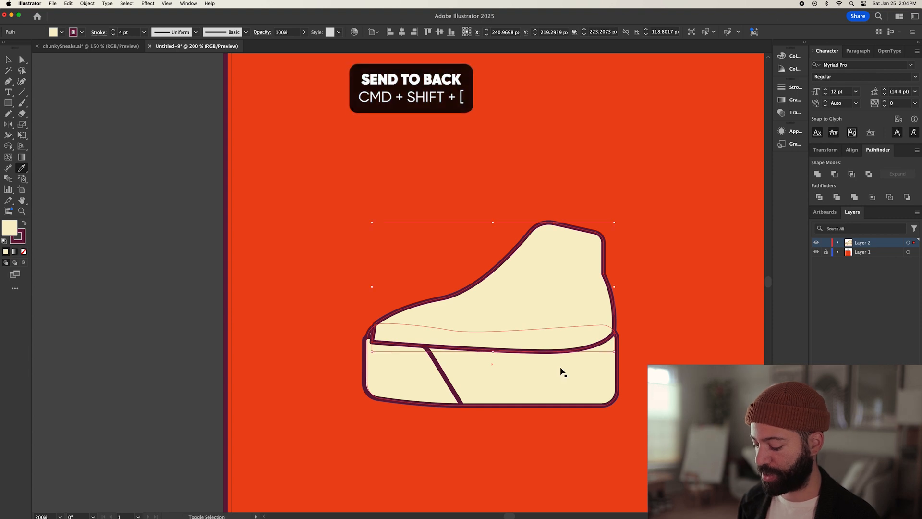
key(v)
click(625, 314)
scroll(625, 315, down, 1)
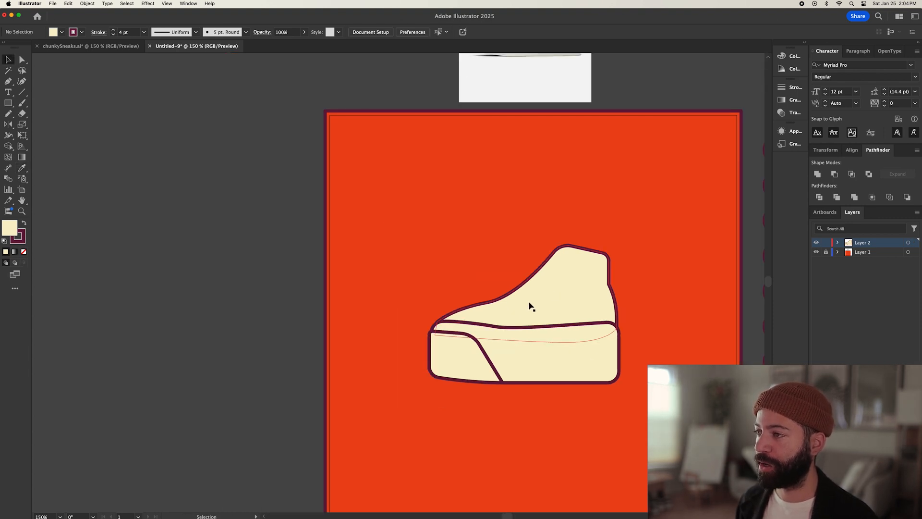
Step: Move the upper up about 3 px and reshape its toe anchor into a higher, blunter front
click(530, 306)
key(a)
click(437, 324)
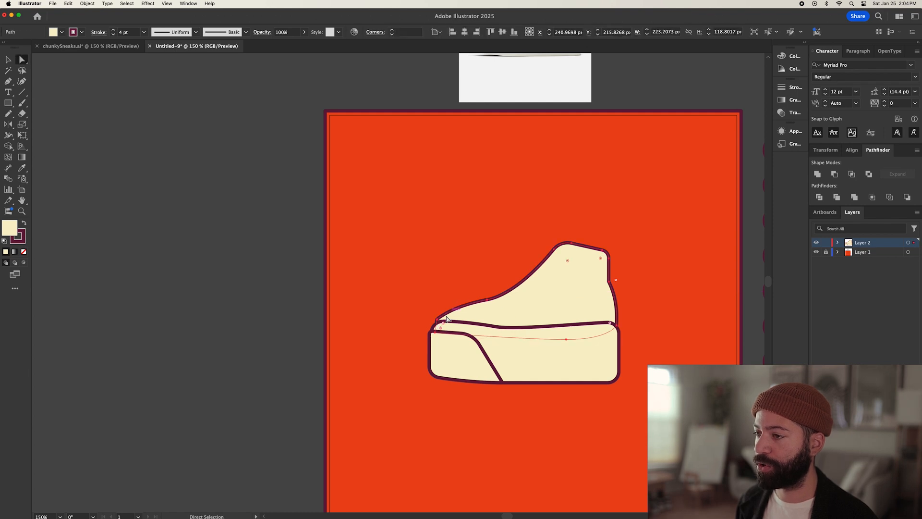
scroll(437, 320, up, 3)
drag(438, 323, 437, 333)
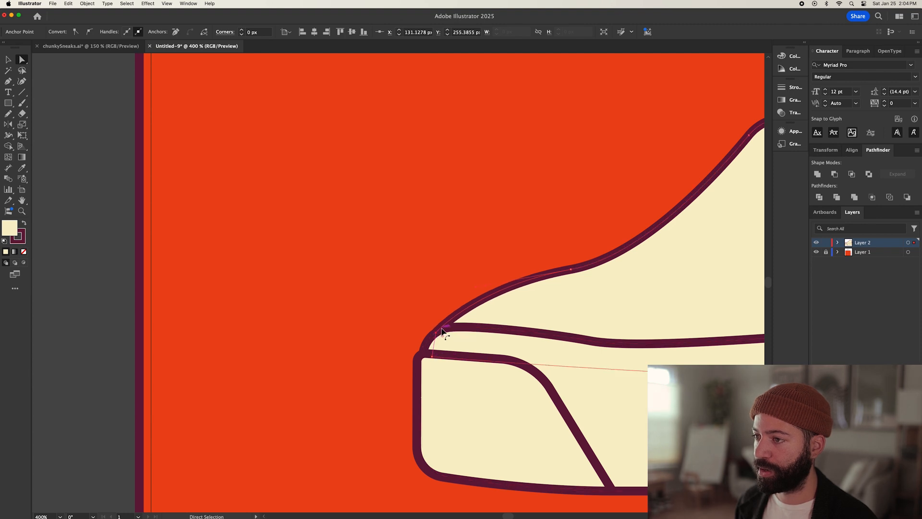
scroll(442, 332, up, 3)
drag(456, 251, 461, 259)
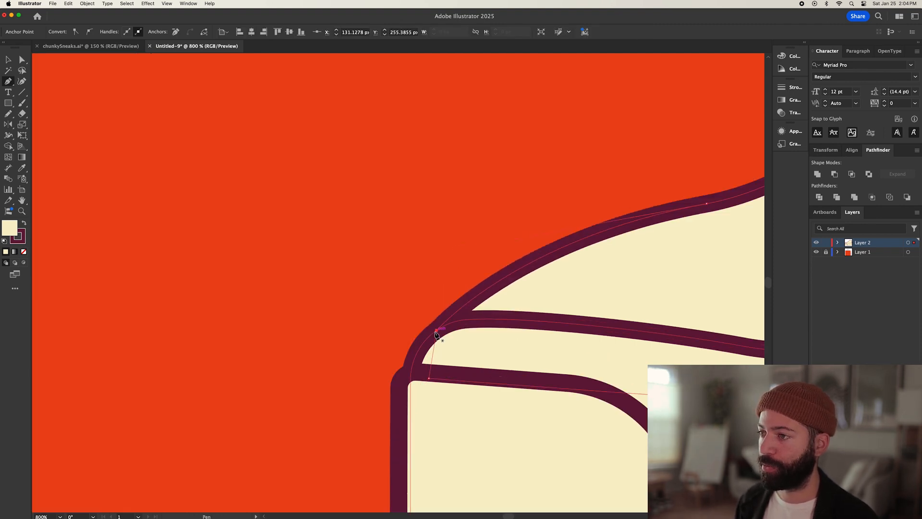
drag(437, 332, 453, 249)
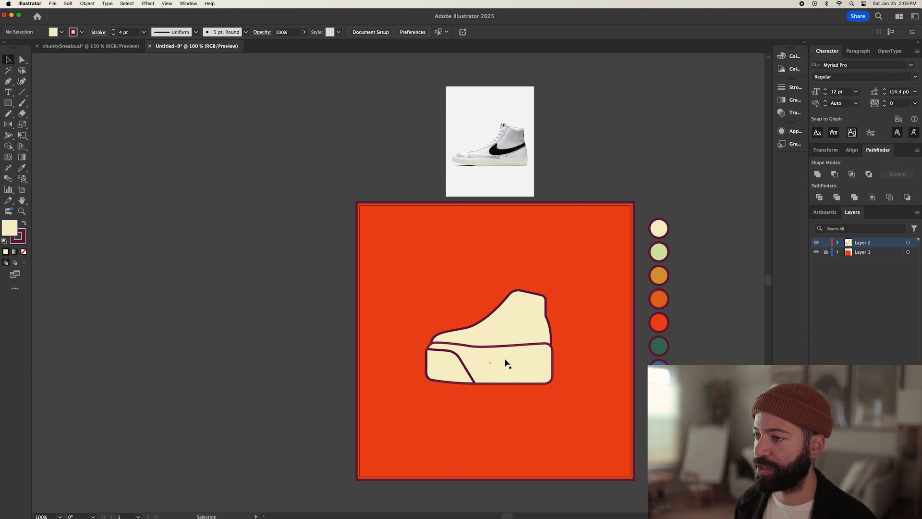
Step: Raise the upper about 10 px and smooth its toe into one continuous rounded curve with the Anchor Point tool
scroll(488, 334, up, 3)
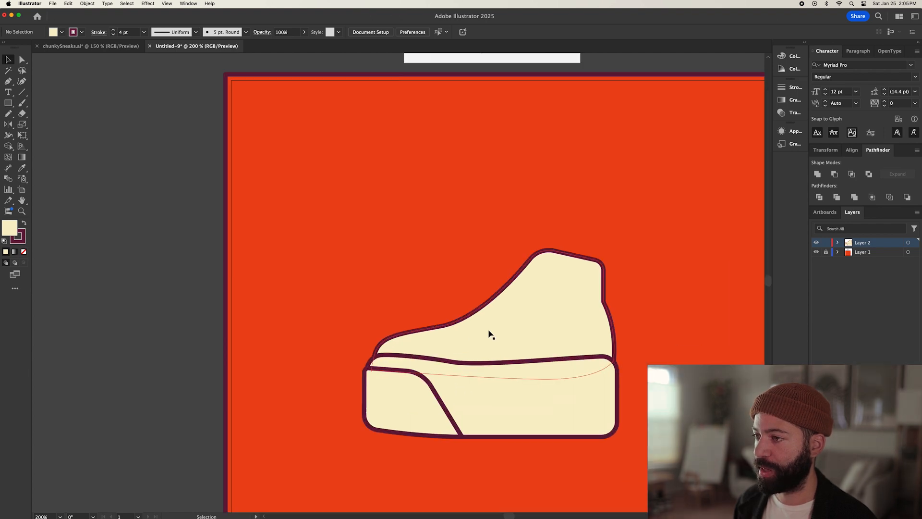
drag(489, 333, 490, 315)
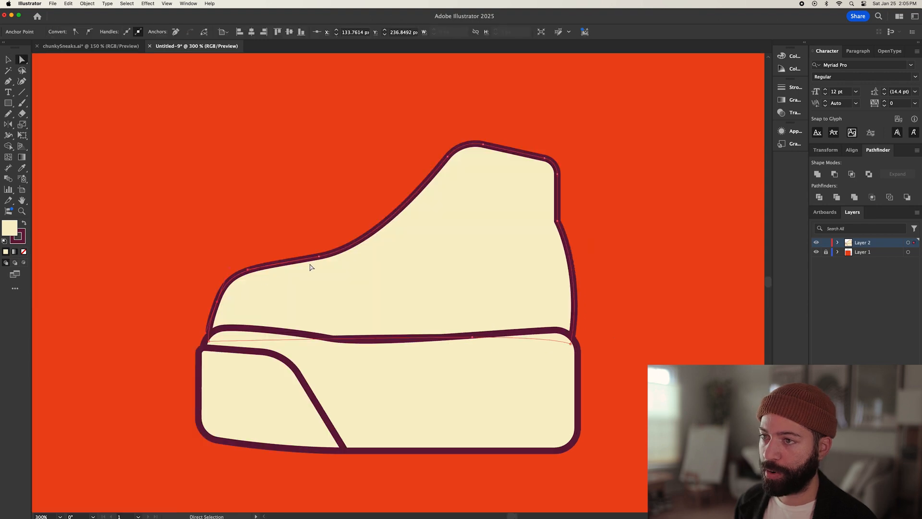
click(321, 257)
click(218, 302)
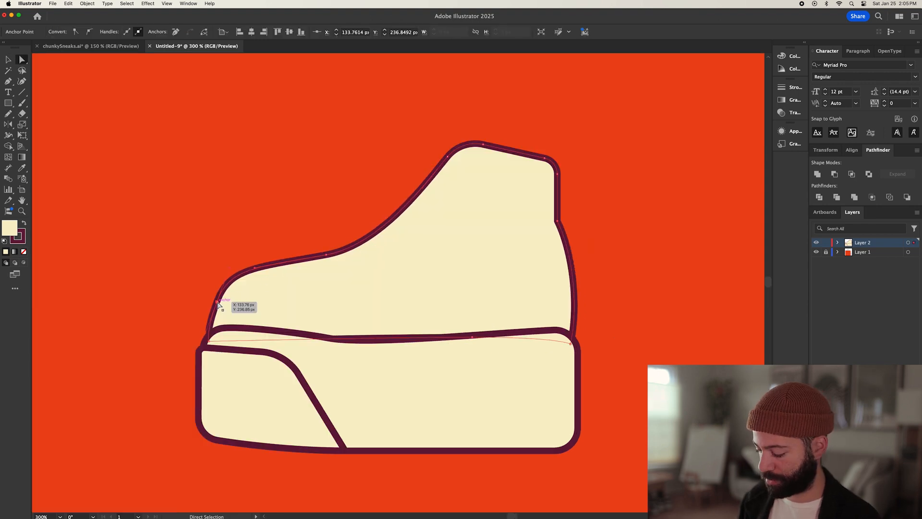
key(shift+c)
drag(218, 301, 223, 282)
super+click(203, 277)
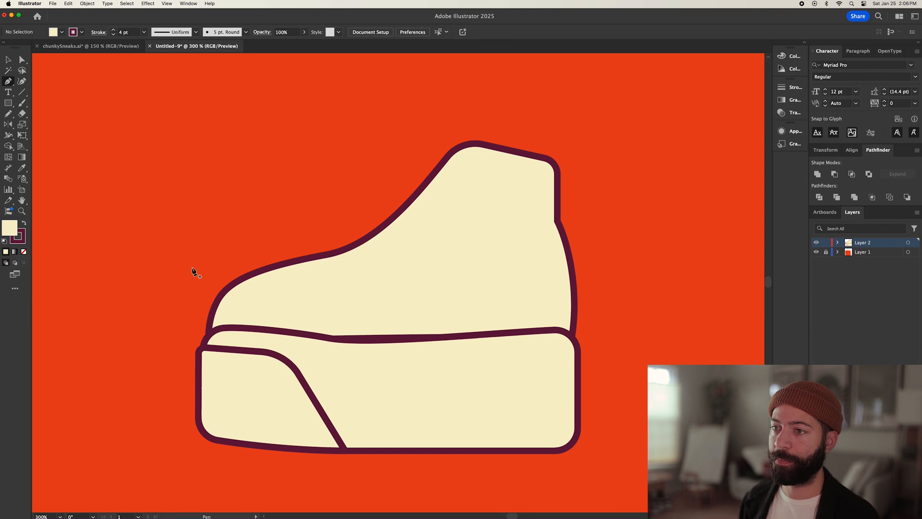
Step: Draw a closed lace loop about 27 by 22 px across the collar's front edge with the Pencil tool
key(v)
scroll(606, 294, down, 1)
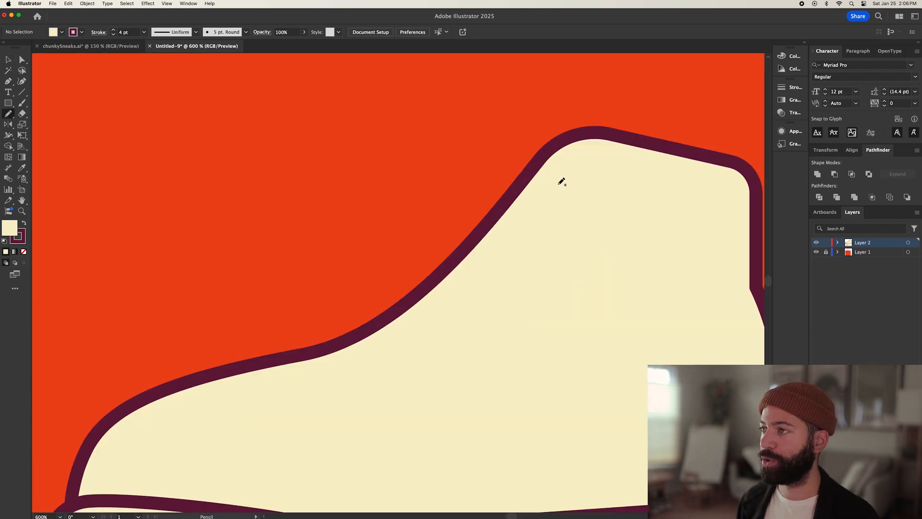
mouse_move(550, 178)
mouse_down()
mouse_move(523, 210)
mouse_move(495, 214)
mouse_up()
scroll(495, 214, down, 1)
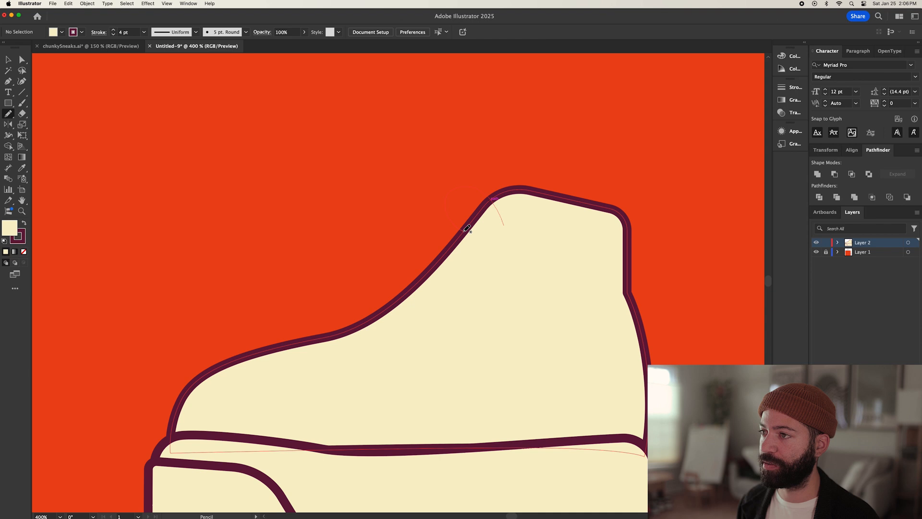
drag(466, 229, 468, 229)
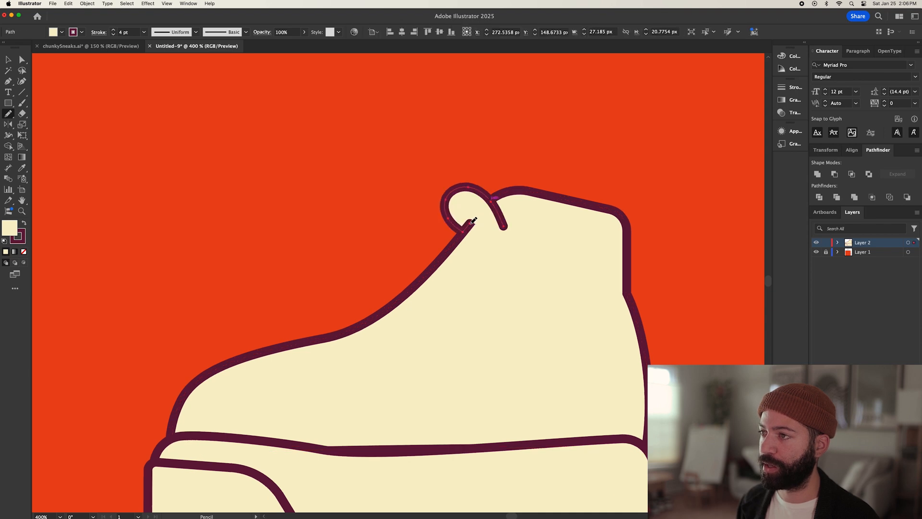
drag(503, 228, 504, 226)
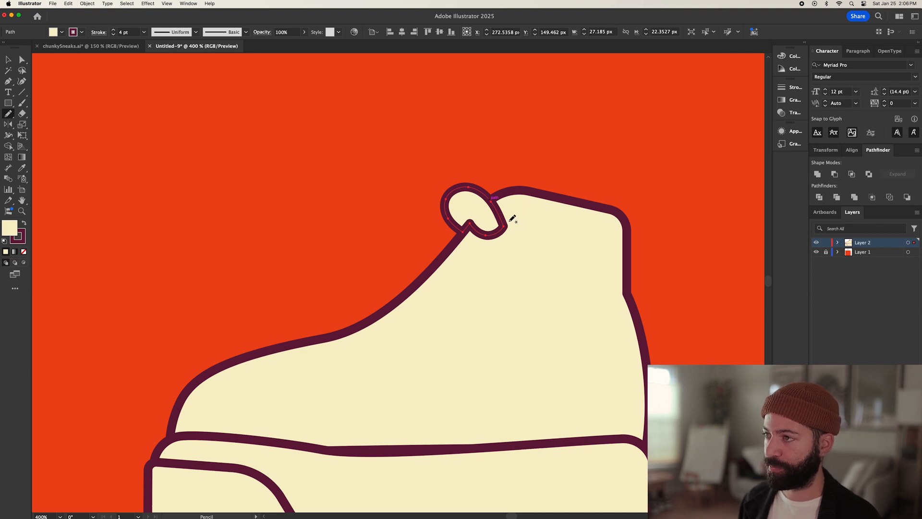
Step: Delete the loop's sharp lower corner anchor and pull the neighbouring side anchor outward to round the side facing the heel
key(super+equal)
key(p)
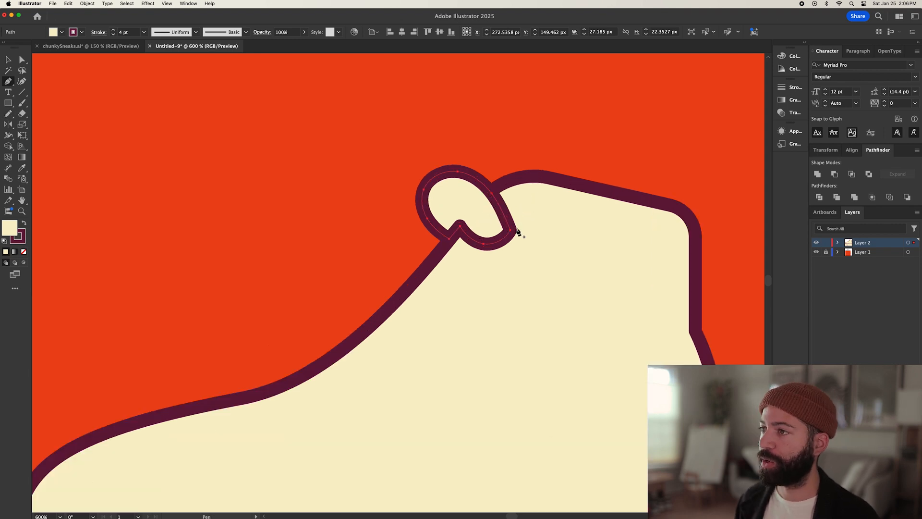
click(511, 229)
drag(492, 194, 511, 208)
mouse_move(502, 197)
mouse_down()
mouse_move(517, 215)
mouse_move(503, 179)
mouse_move(516, 207)
mouse_up()
key(a)
Step: Raise the loop's top anchor about 1.4 px and shift the whole loop slightly down and toward the toe
click(458, 172)
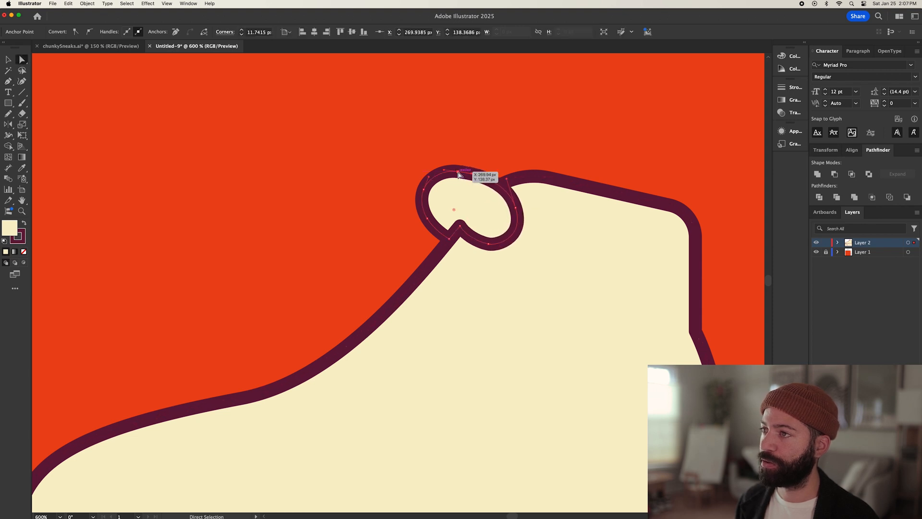
key(super+shift+a)
key(v)
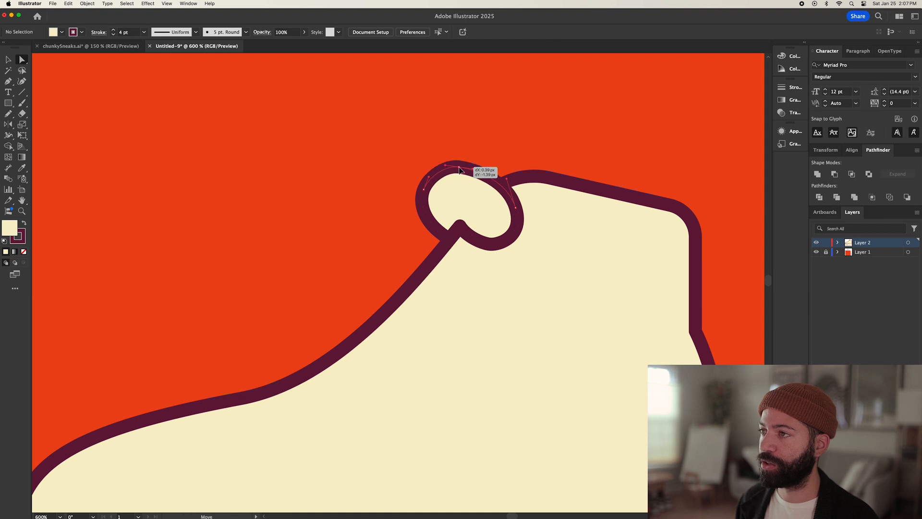
drag(458, 172, 446, 186)
key(super+shift+a)
Step: Isolate the lace loop and draw a short Pen stroke from inside it to the notch in its lower edge
double_click(461, 222)
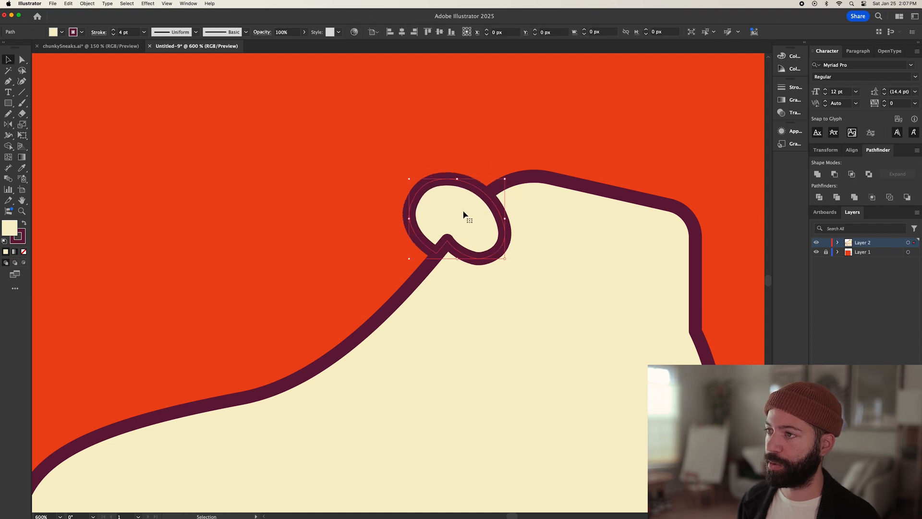
key(p)
scroll(453, 224, up, 2)
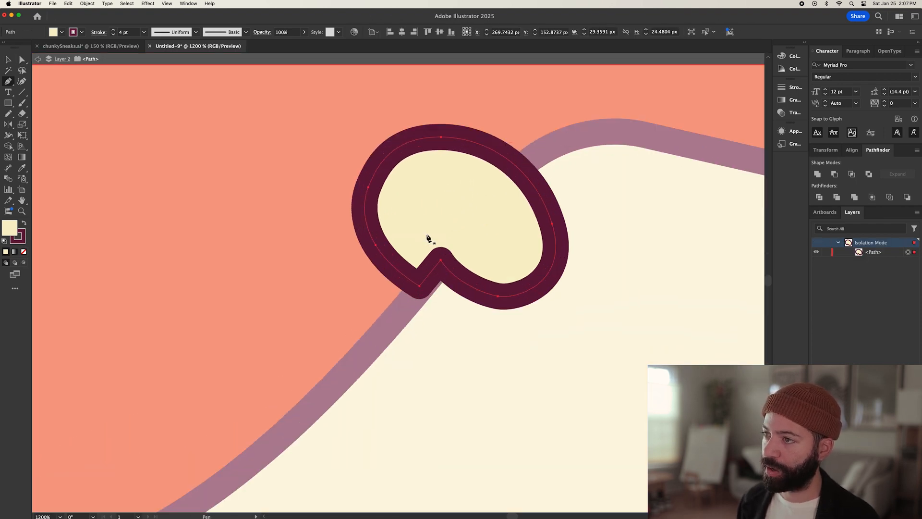
click(423, 241)
click(441, 260)
Step: Nudge the short stroke's free end so it continues the loop's lower curve, and group the stroke with the loop
key(a)
scroll(421, 242, up, 3)
key(c)
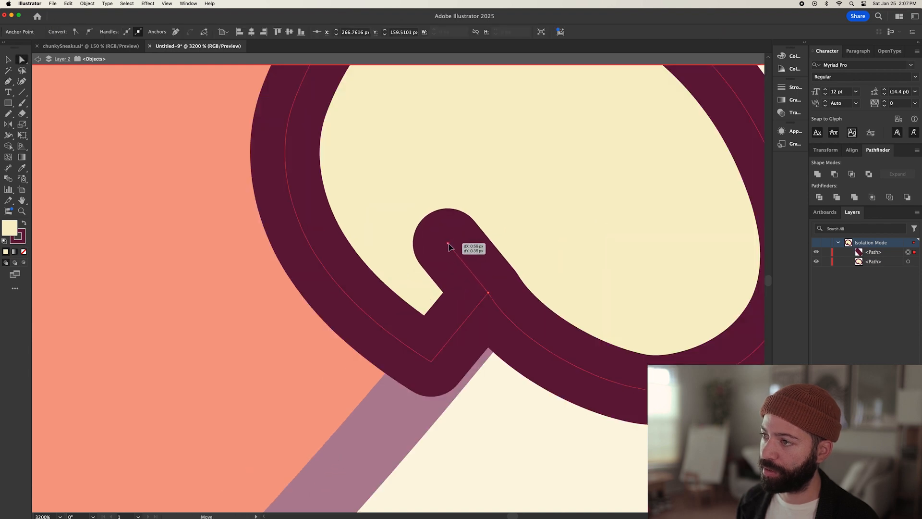
click(447, 245)
click(547, 280)
key(v)
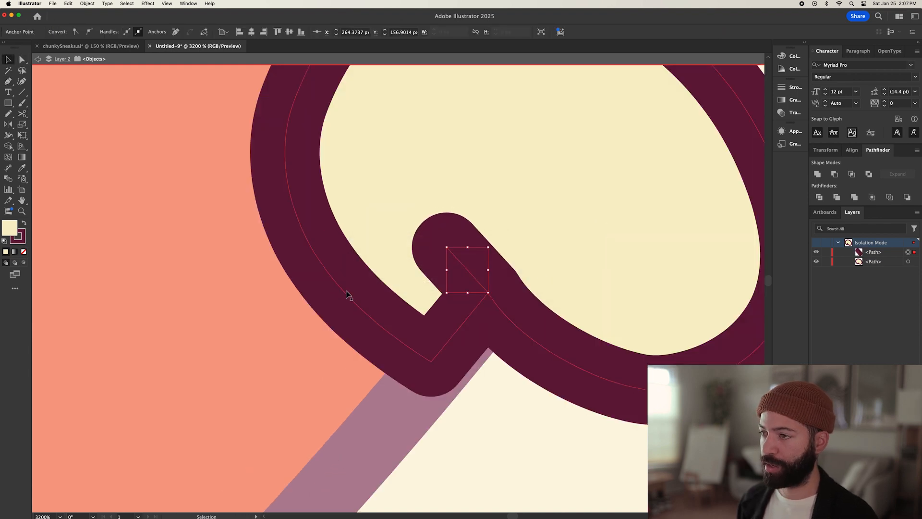
click(254, 294)
scroll(571, 288, down, 1)
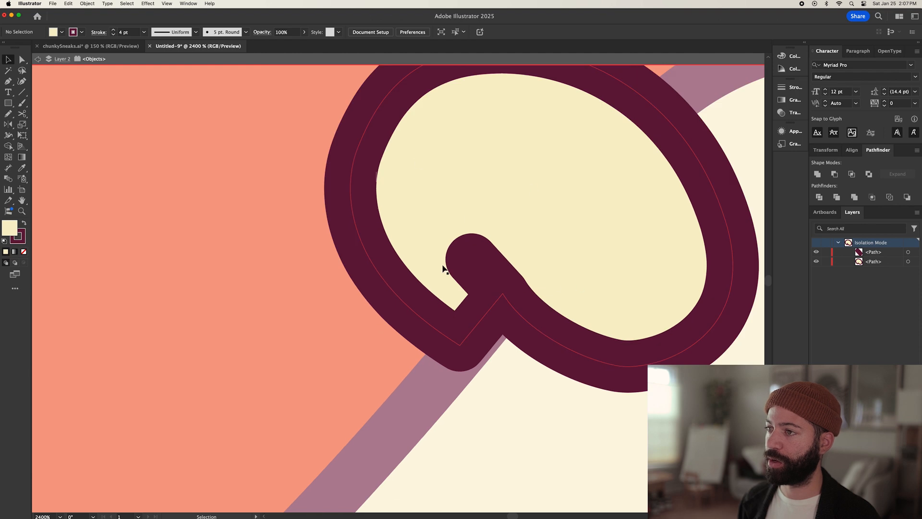
key(a)
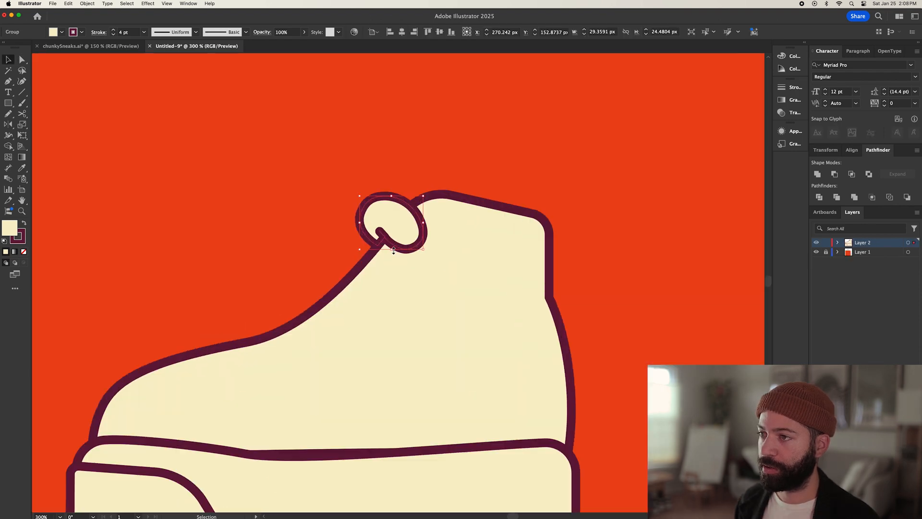
Step: Enlarge the lace group to about 35 by 29 px and smooth its toe-facing curve by removing the top anchor and moving the adjacent one
scroll(393, 251, up, 2)
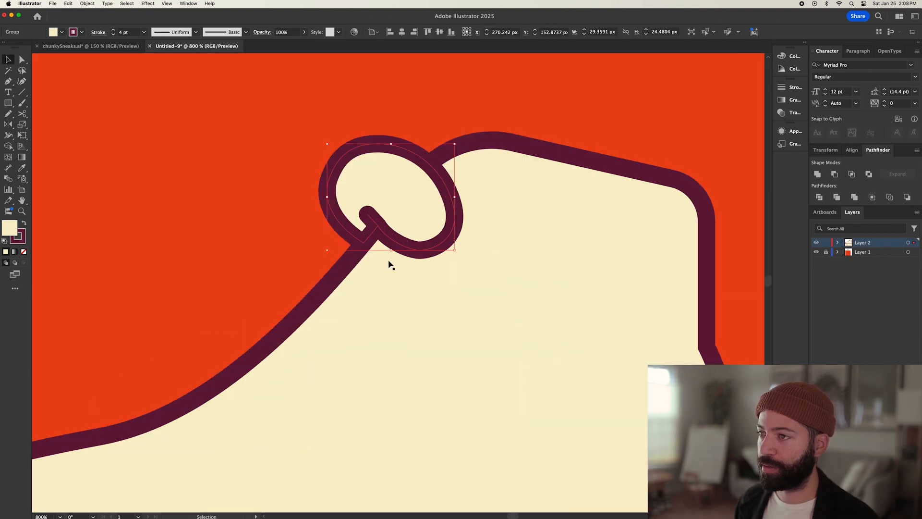
scroll(330, 252, down, 2)
key(p)
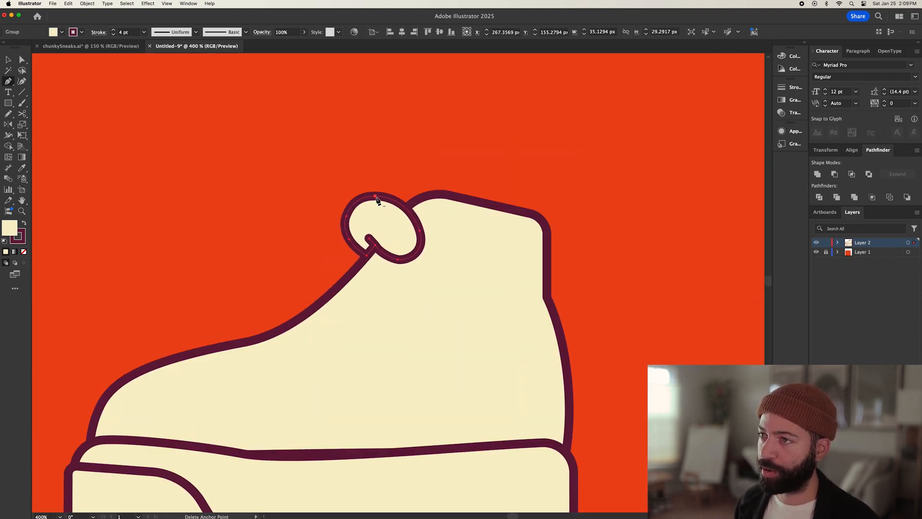
click(375, 198)
mouse_move(347, 217)
mouse_down()
mouse_move(361, 207)
mouse_move(344, 216)
mouse_up()
key(a)
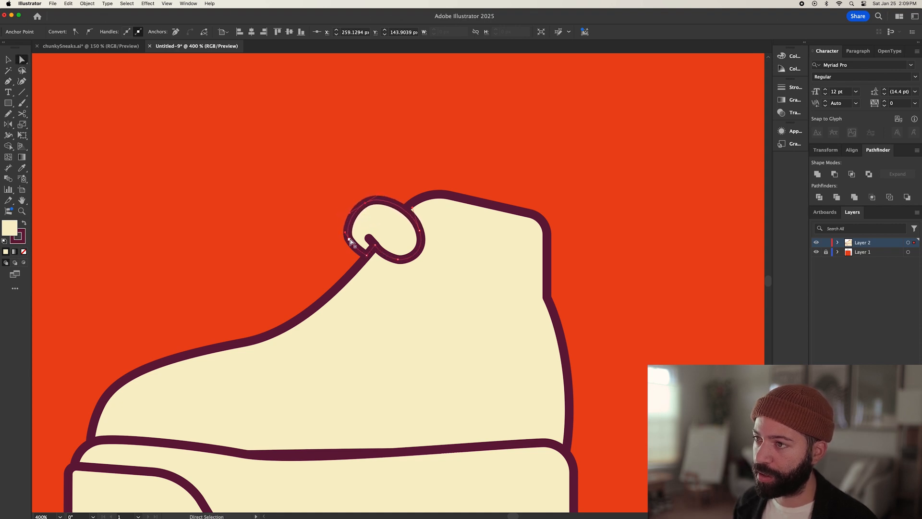
key(p)
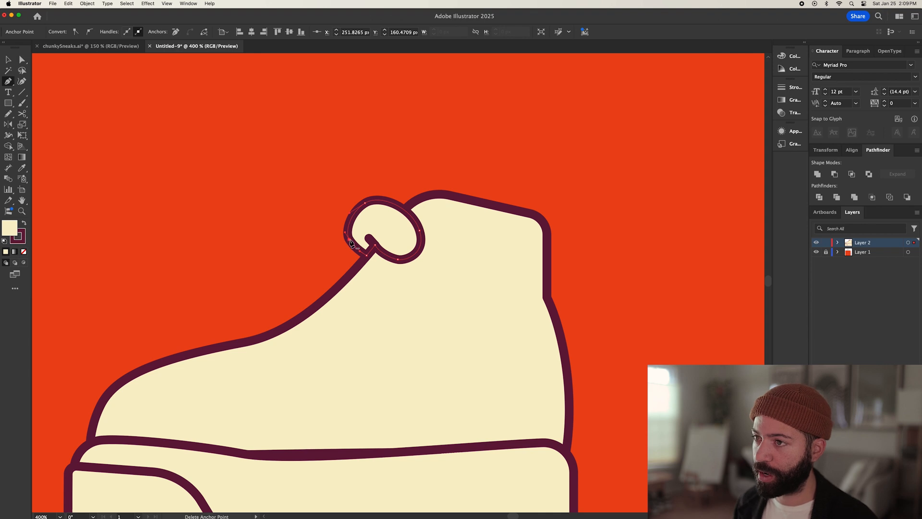
key(super+z)
drag(365, 204, 341, 227)
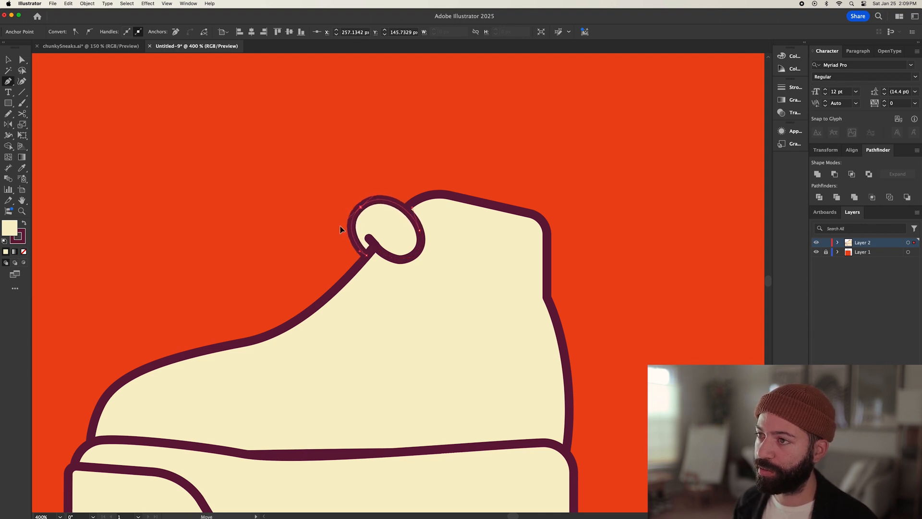
key(a)
click(398, 178)
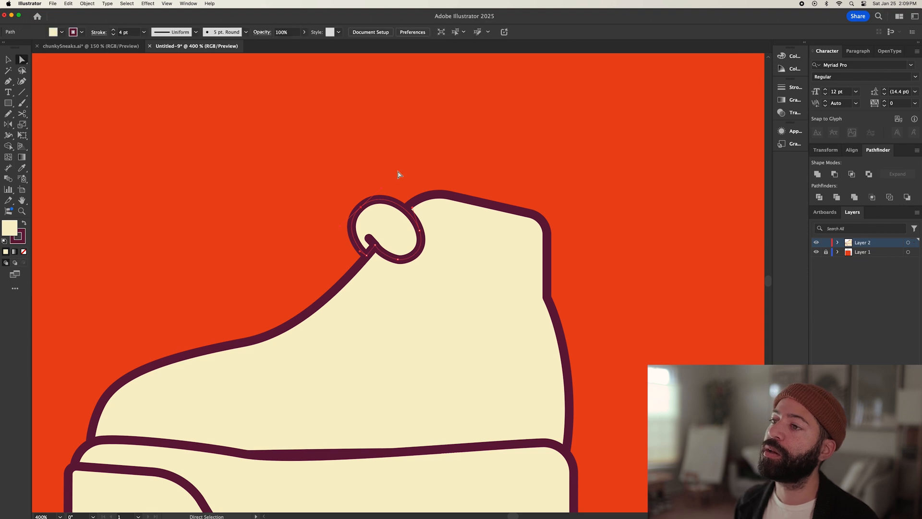
Step: Duplicate the lace loop three times down the upper's front slope, angling the copies to make an overlapping row of four
scroll(374, 246, up, 1)
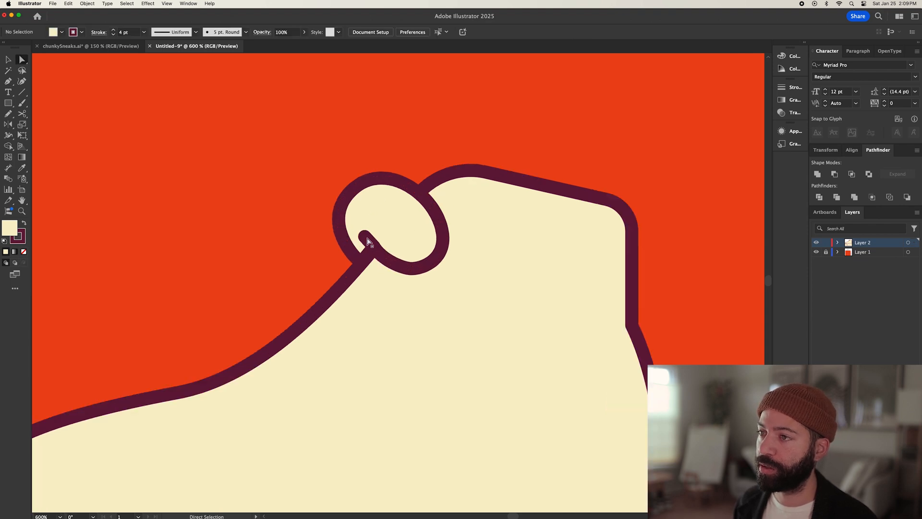
key(v)
click(372, 242)
scroll(371, 231, right, 2)
scroll(366, 245, down, 3)
drag(360, 248, 381, 289)
scroll(391, 259, up, 3)
drag(423, 231, 428, 238)
drag(383, 258, 375, 290)
scroll(389, 263, down, 2)
click(336, 273)
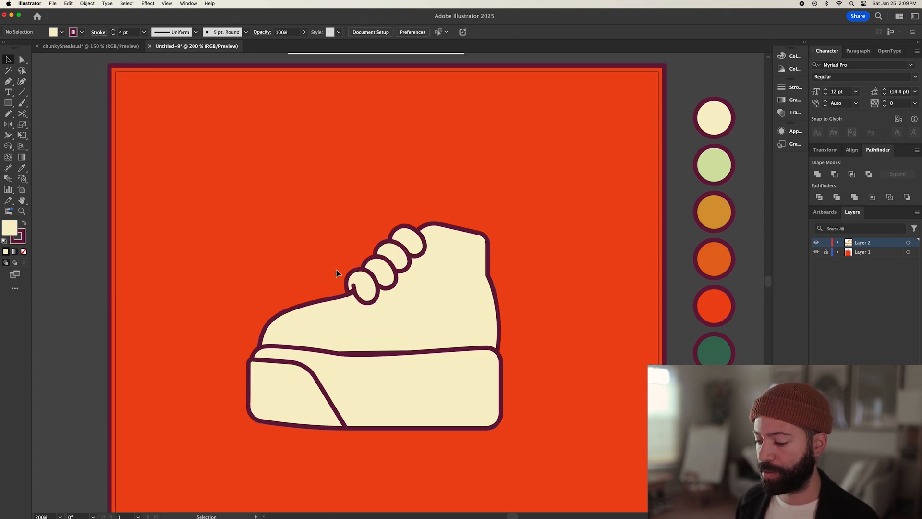
Step: Draw a closed five-point Pen shape over the laces, its straight lower edge running from the collar top to below the frontmost lace
scroll(336, 269, up, 4)
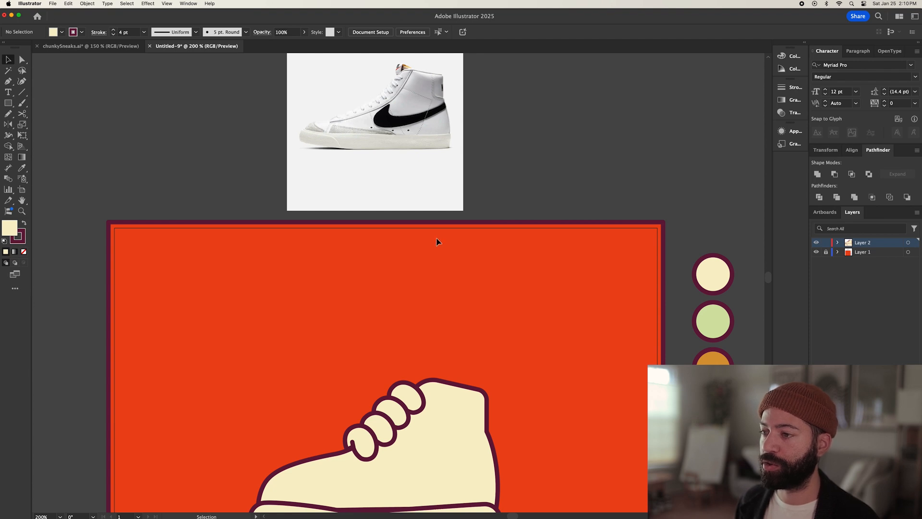
scroll(437, 242, down, 3)
key(p)
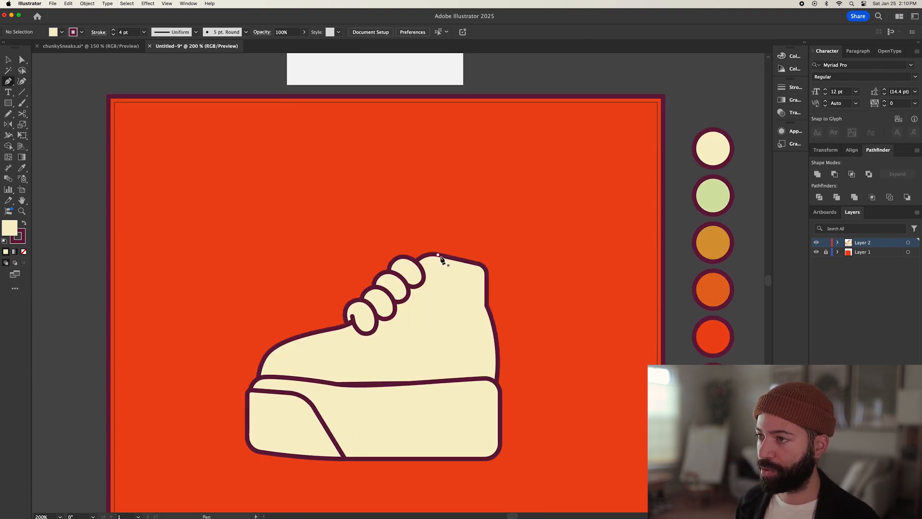
click(446, 257)
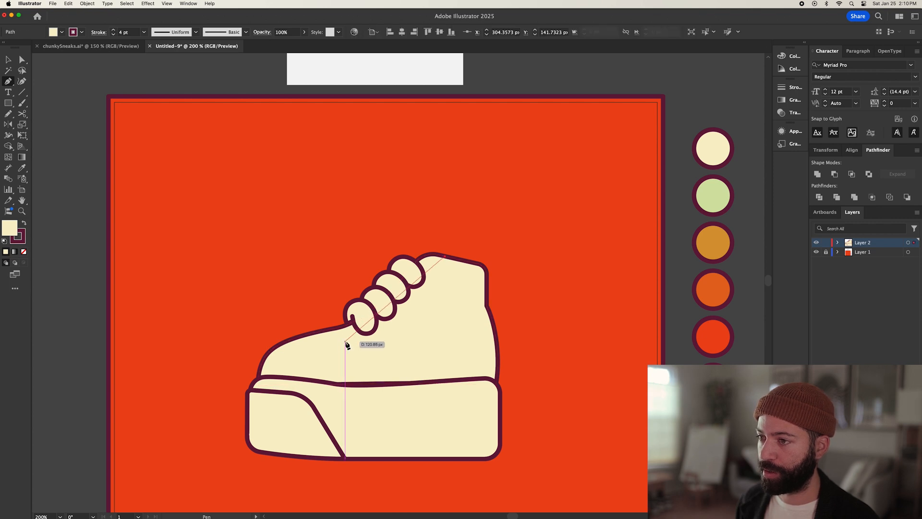
click(346, 341)
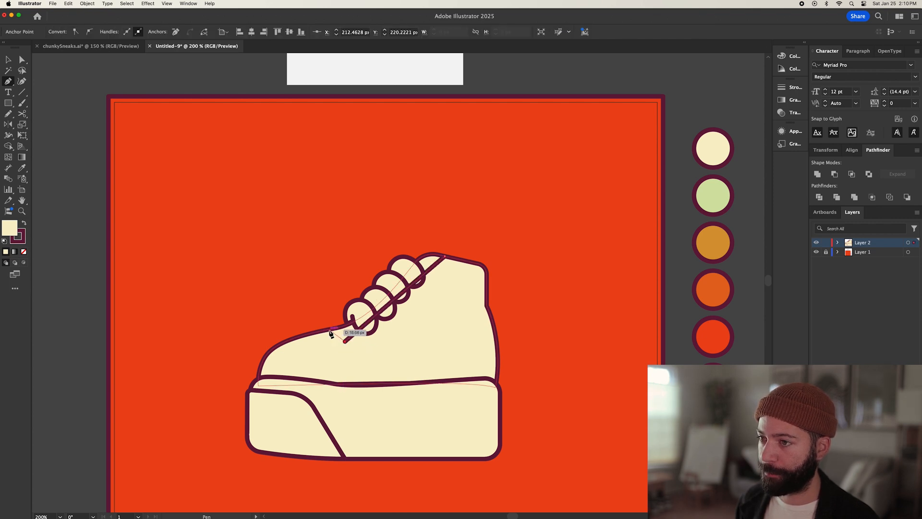
click(319, 316)
click(370, 217)
click(451, 218)
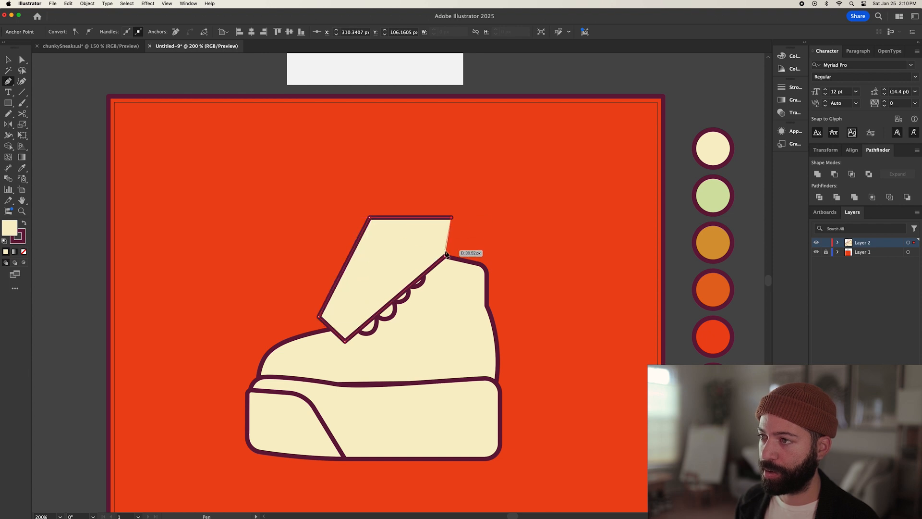
click(446, 258)
key(v)
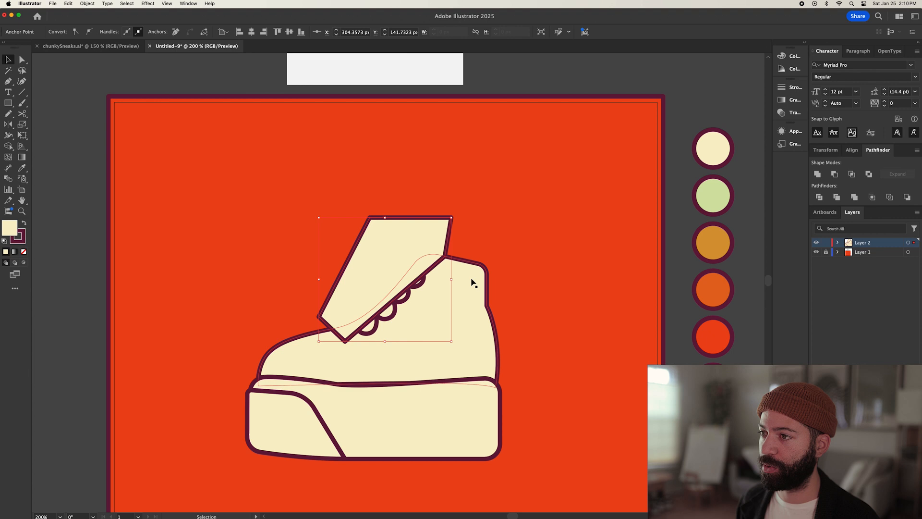
Step: Copy the upper, paste it in place, and intersect the copy with the Pen shape to form a lace panel
click(470, 283)
key(super+c)
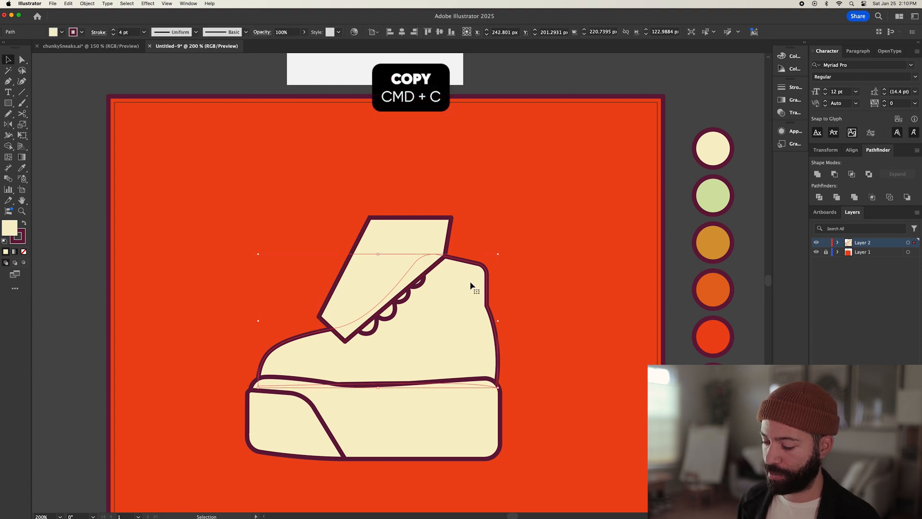
key(super+shift+v)
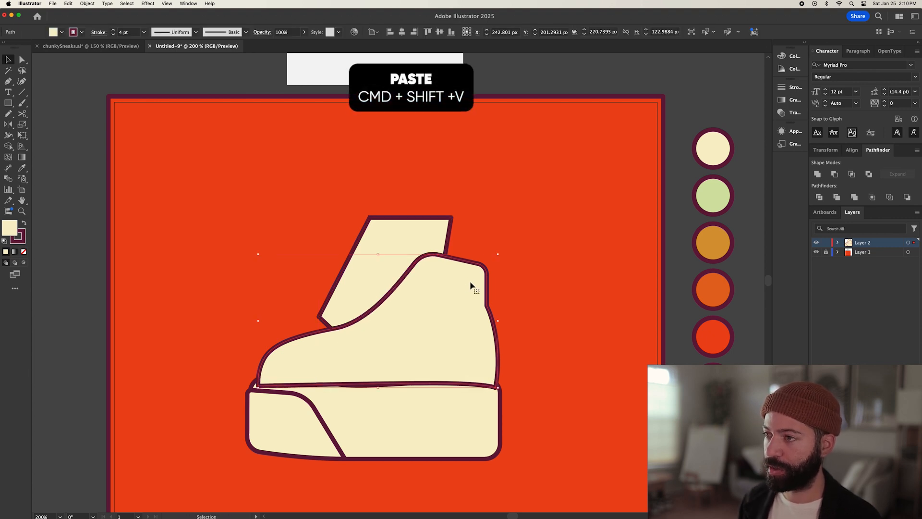
shift+click(431, 246)
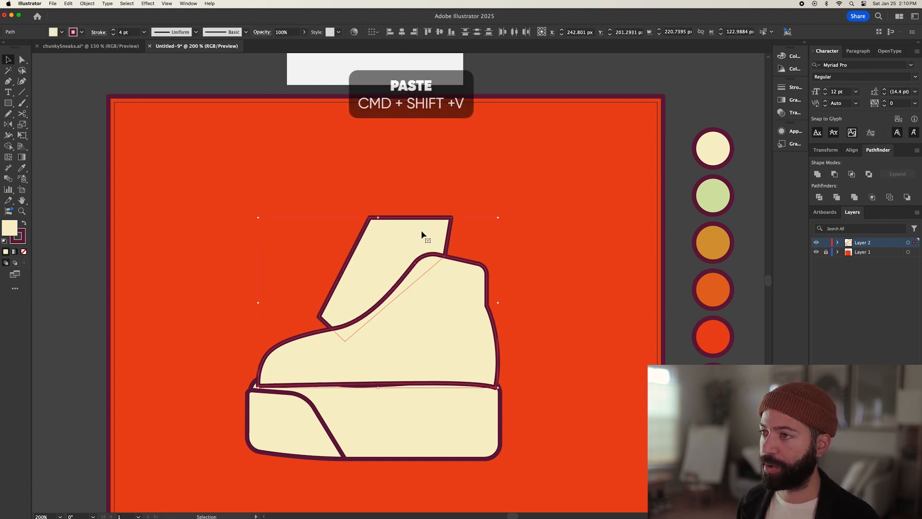
click(852, 174)
Step: Bend the lace panel's straight lower edge into a smooth curve bulging toward the sole
key(p)
scroll(416, 287, up, 2)
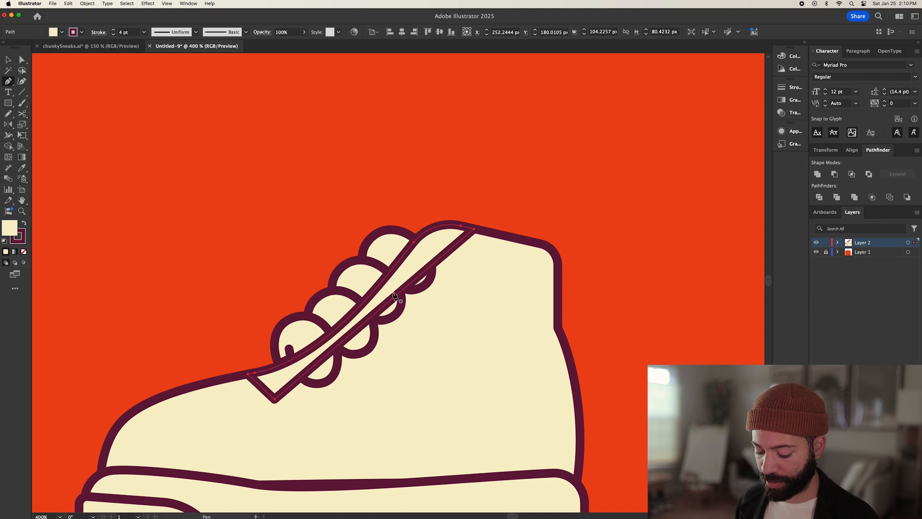
drag(390, 305, 397, 355)
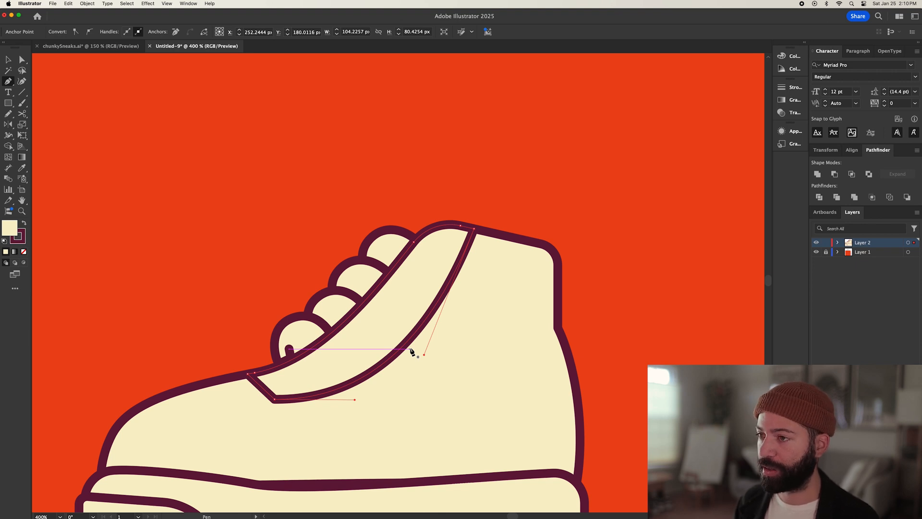
Step: Send the lace panel backward until it sits behind all four lace loops
key(super)
key(super+bracketleft)
key(super+bracketleft)
key(super+bracketleft)
key(super+bracketleft)
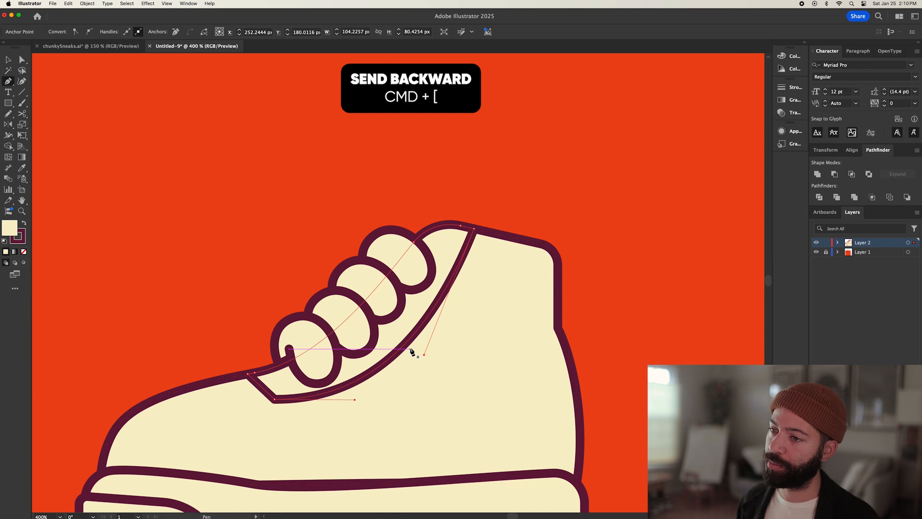
Step: Lower and round the lace panel's front bottom corner, and move the panel off the shoe by about 72 px across and 54 px up
key(super)
drag(275, 400, 282, 407)
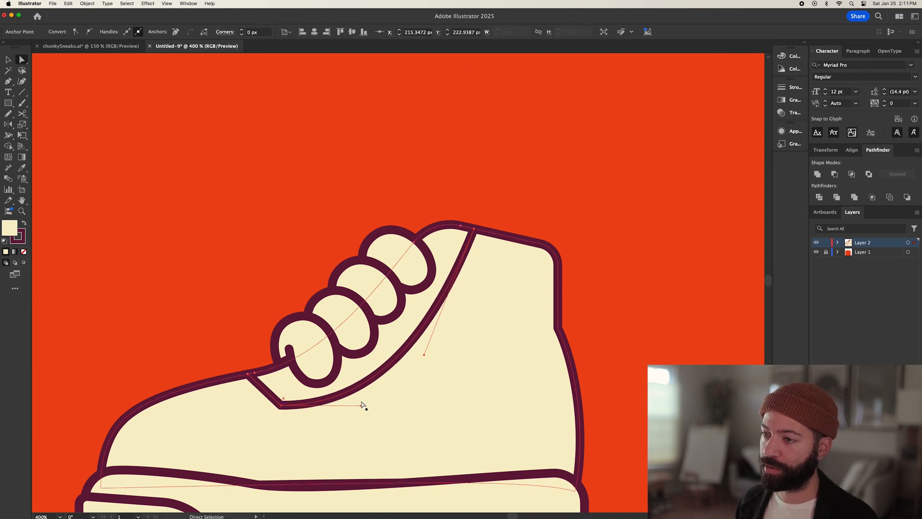
drag(361, 406, 362, 400)
drag(282, 399, 293, 370)
drag(478, 233, 401, 175)
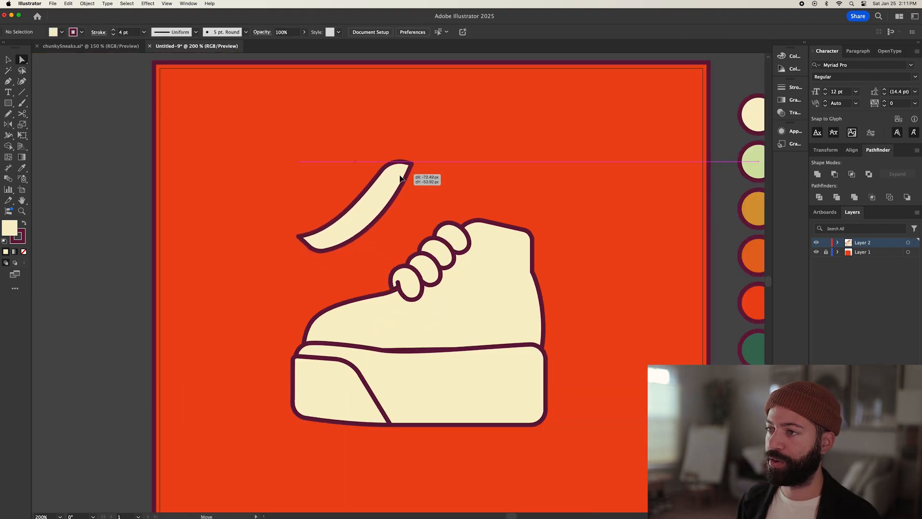
Step: Undo the lace panel's move off the shoe and deselect it
key(super+z)
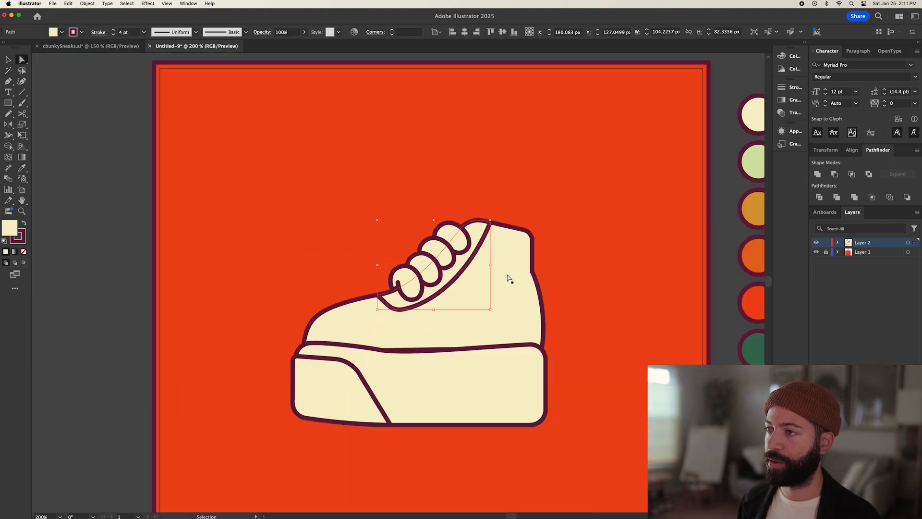
key(v)
click(567, 274)
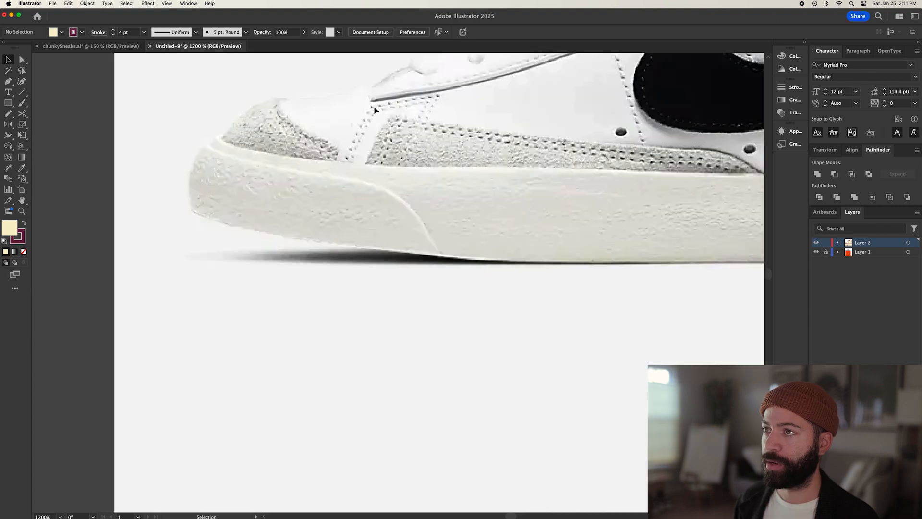
Step: Draw a seam from the lace panel's lower front corner down to the sole, bow it toward the toe, and remove its fill
drag(373, 137, 348, 188)
scroll(348, 188, down, 1)
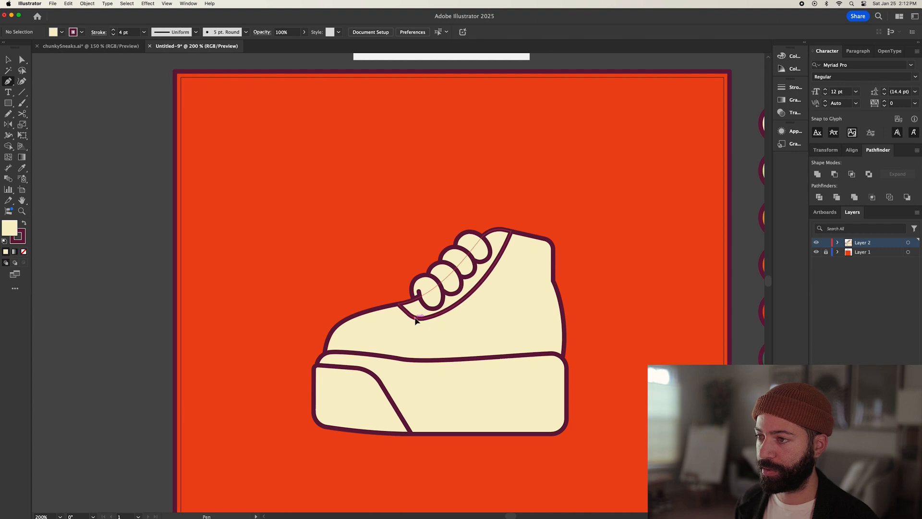
click(414, 318)
click(380, 356)
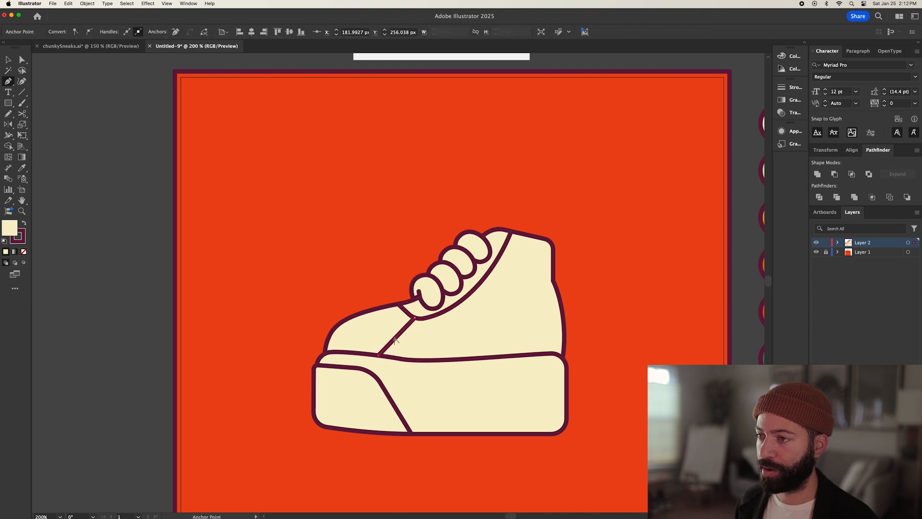
drag(395, 338, 388, 333)
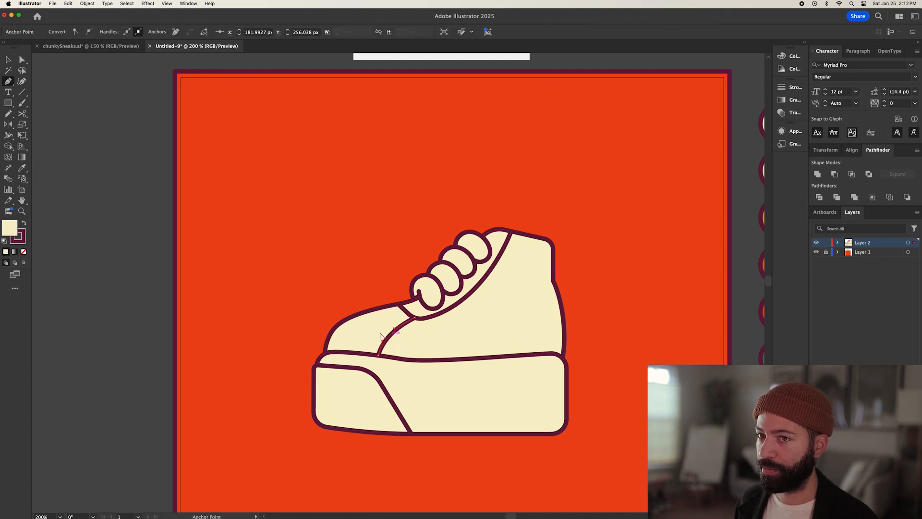
click(23, 252)
key(Escape)
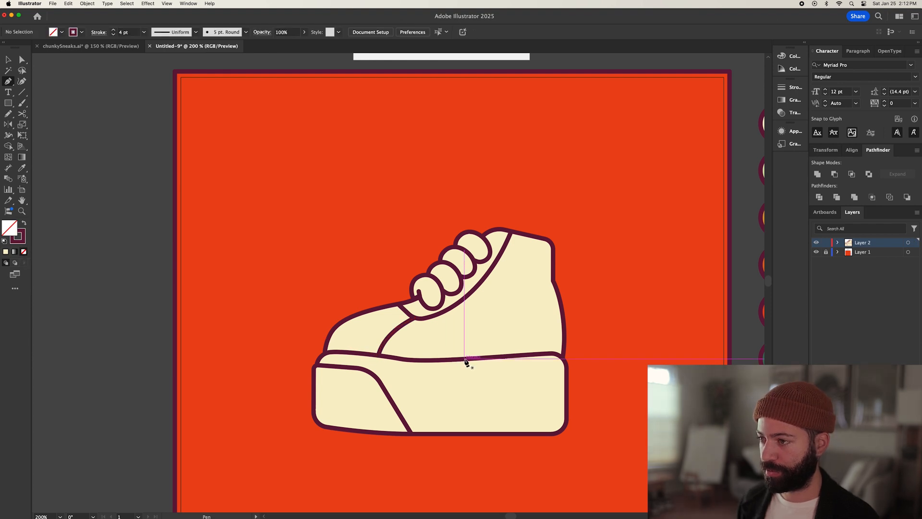
Step: Draw a closed, unfilled Pen shape for a toe guard, running from mid-sole to the toe and around the outside of the shoe's front
click(464, 359)
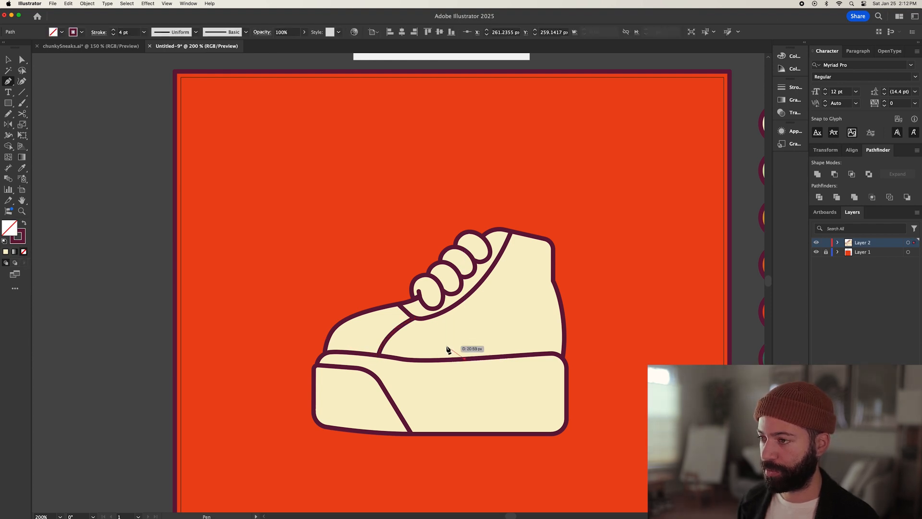
click(445, 344)
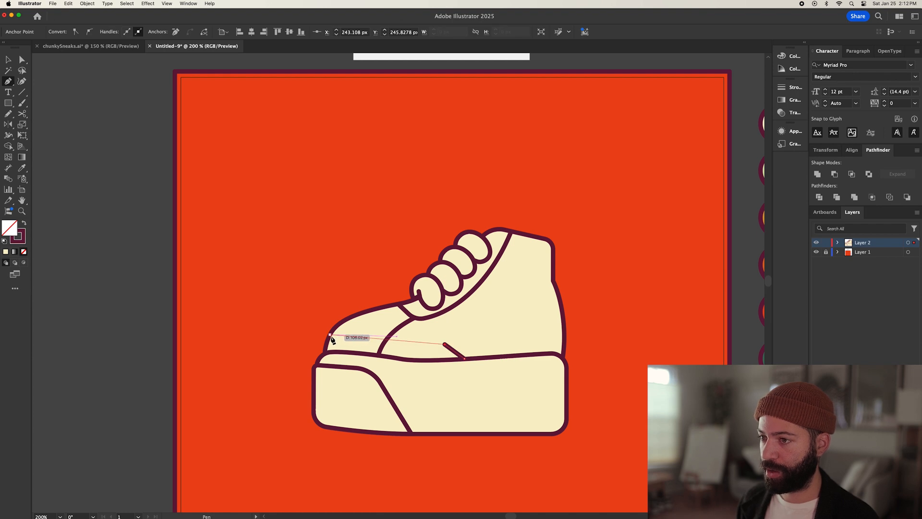
click(330, 335)
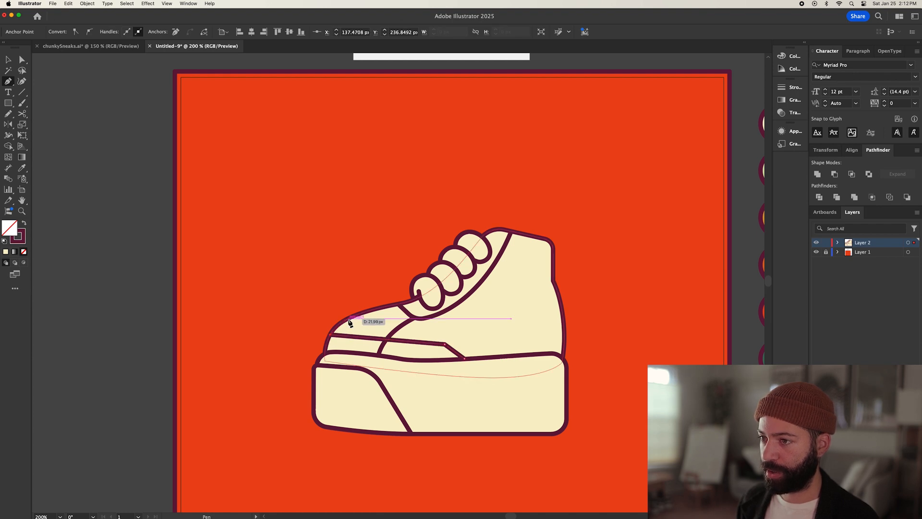
click(349, 318)
click(316, 312)
click(304, 378)
click(459, 397)
click(465, 359)
Step: Round the toe-guard shape's inner corner near the toe's edge to about 8.7 px
key(v)
drag(325, 335, 387, 333)
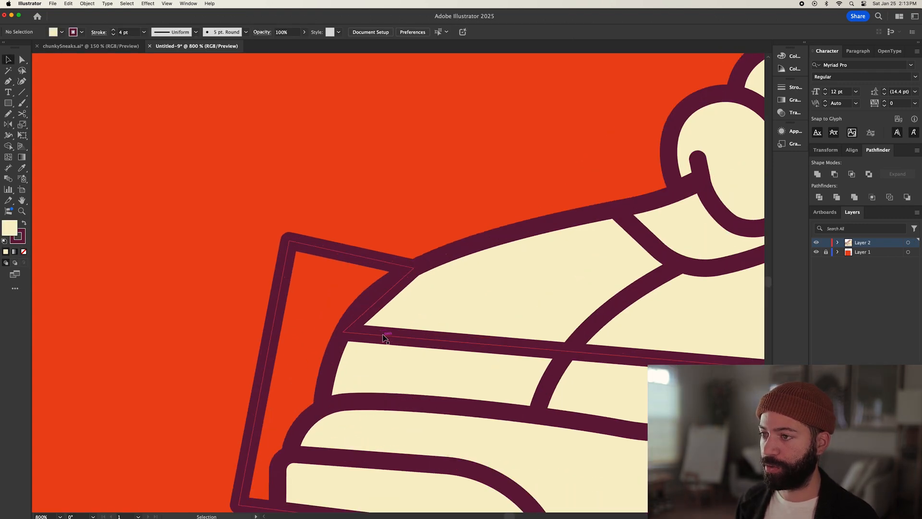
click(385, 338)
key(a)
click(343, 333)
drag(349, 331, 435, 311)
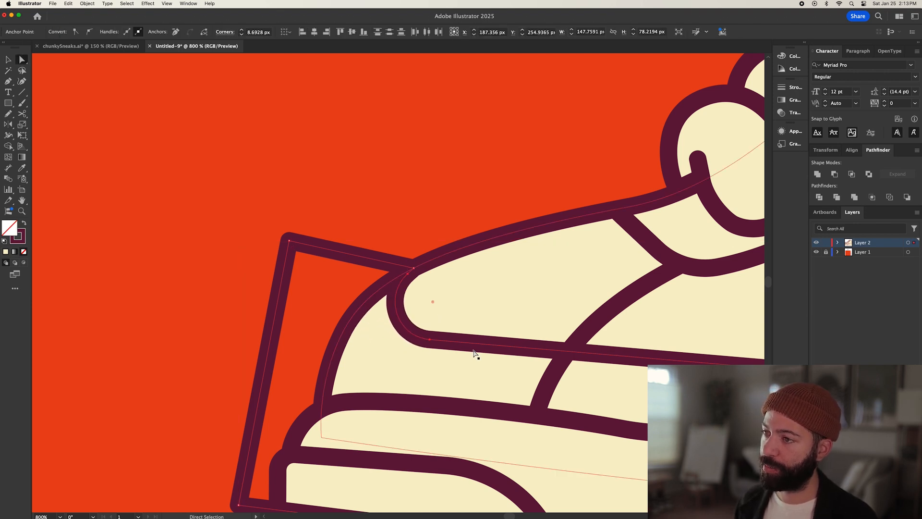
scroll(406, 313, down, 5)
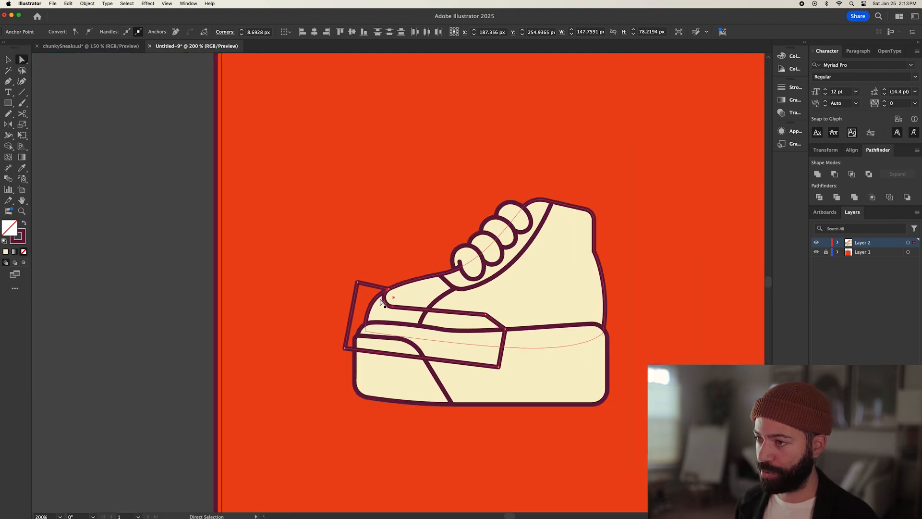
Step: Bring a copy of the upper to the front and intersect it with the toe-guard shape
key(v)
click(547, 274)
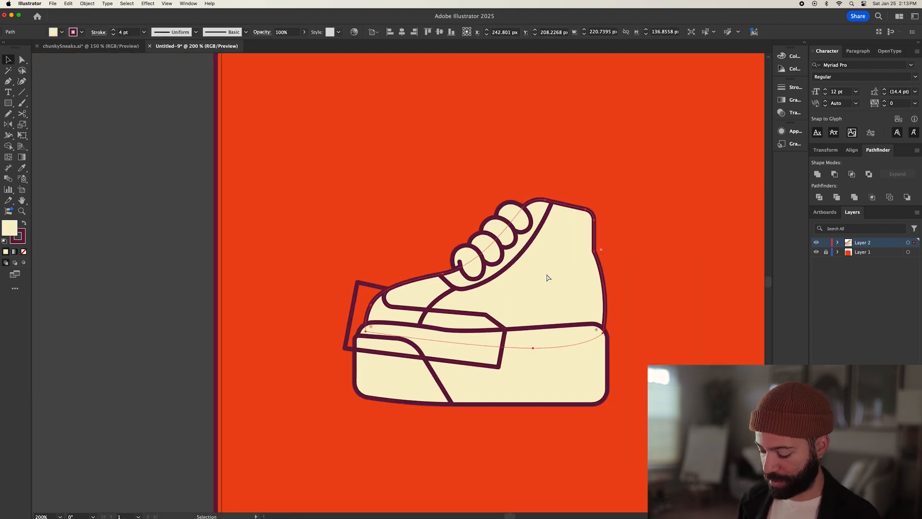
key(super+shift+bracketright)
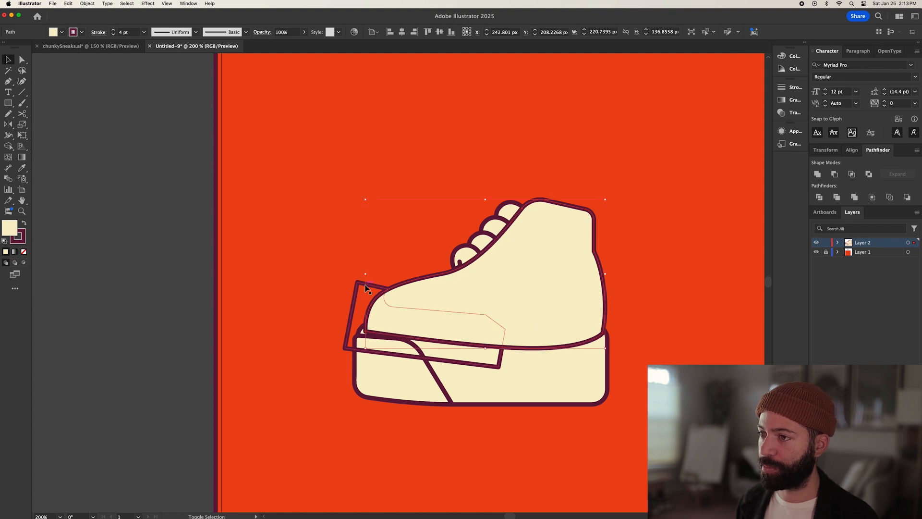
shift+click(365, 285)
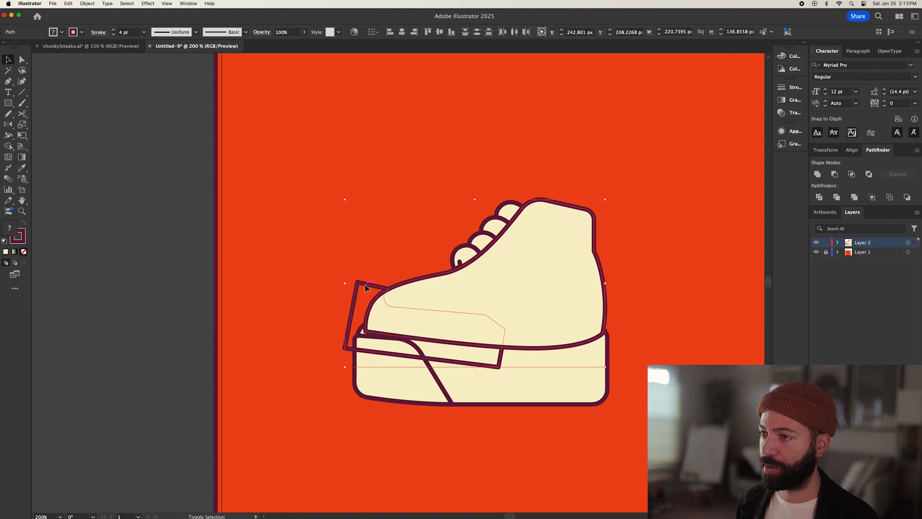
click(851, 175)
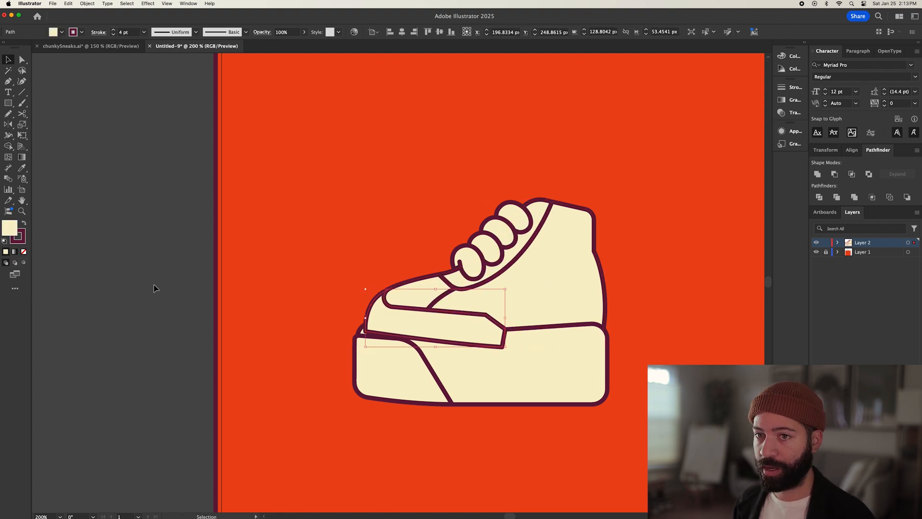
Step: Fill the toe guard with a slightly darker, more saturated cream
double_click(12, 231)
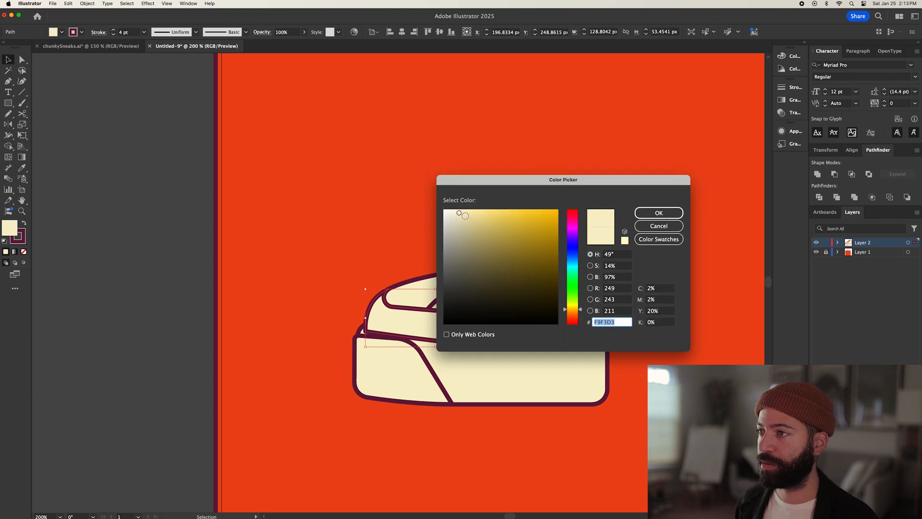
click(465, 215)
key(Return)
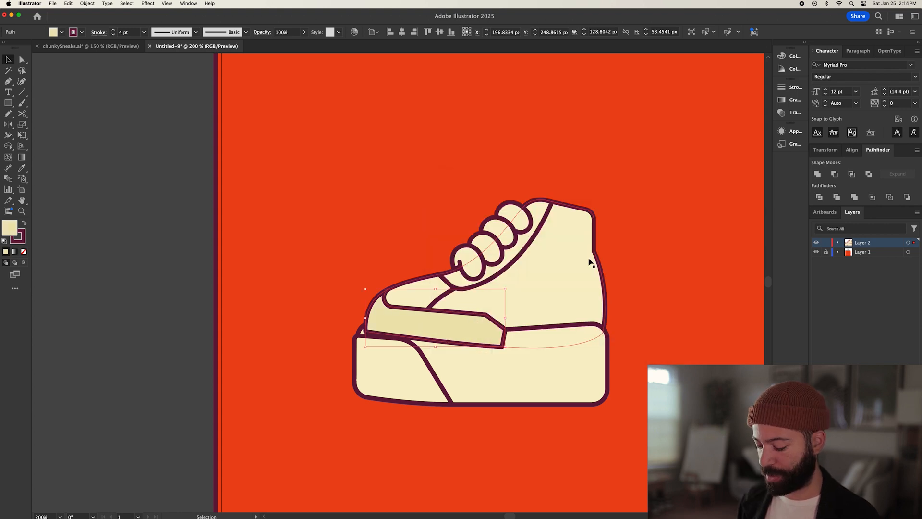
Step: Send the toe guard backward until it sits behind the sole and the curved toe seam, and deselect it
key(a)
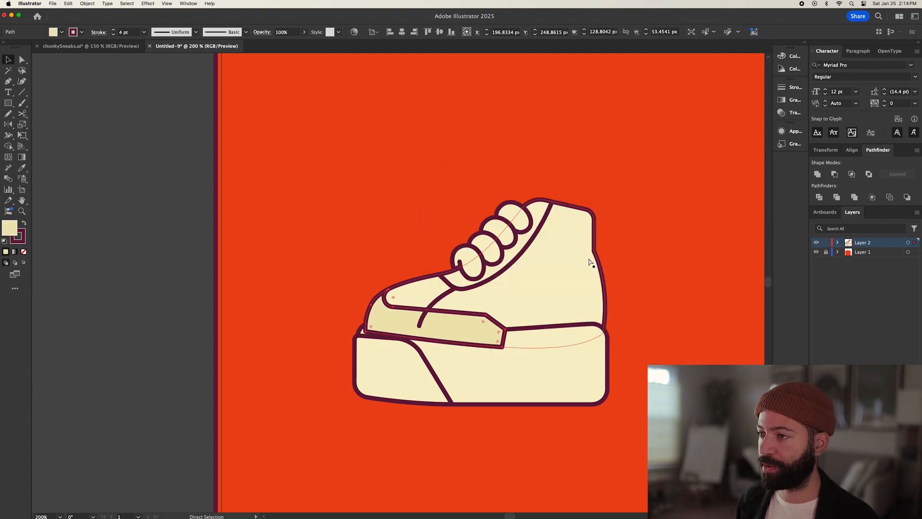
key(super+[)
key(super+[)
key(super+])
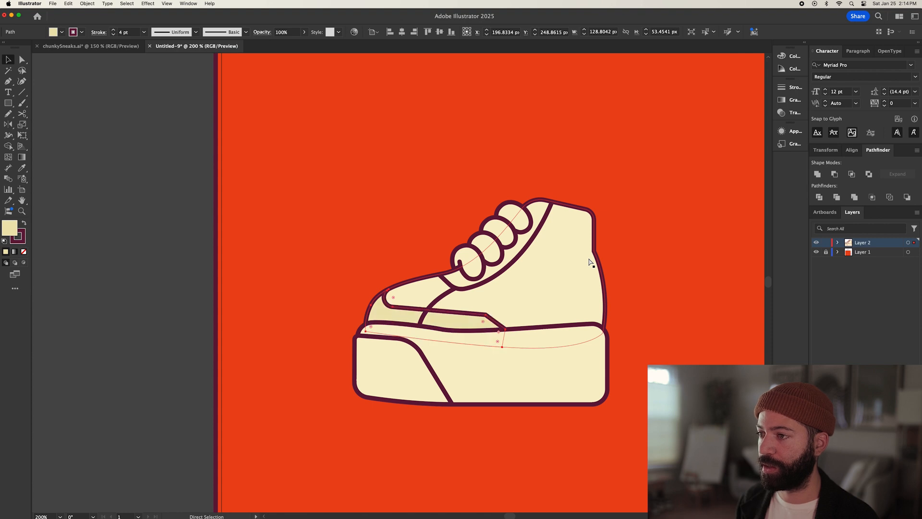
key(v)
click(310, 272)
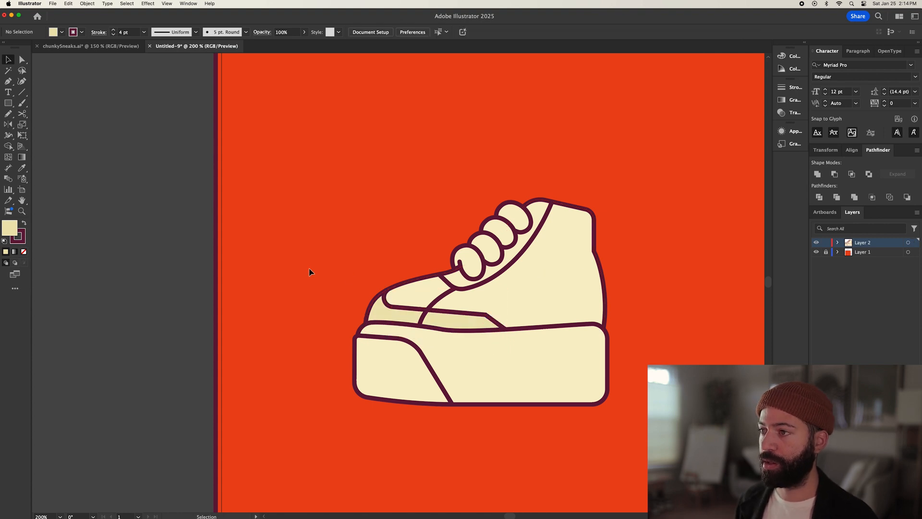
Step: Round the toe guard's angular upper corner at its rear end
scroll(485, 316, up, 3)
key(a)
drag(488, 305, 380, 373)
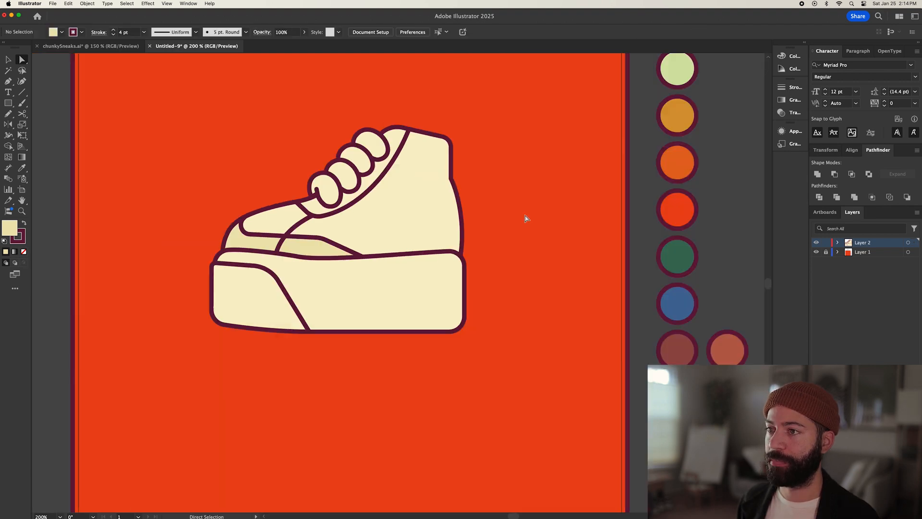
Step: Trace the black swoosh on the reference photo as a closed Pen shape with curved edges
scroll(526, 216, up, 2)
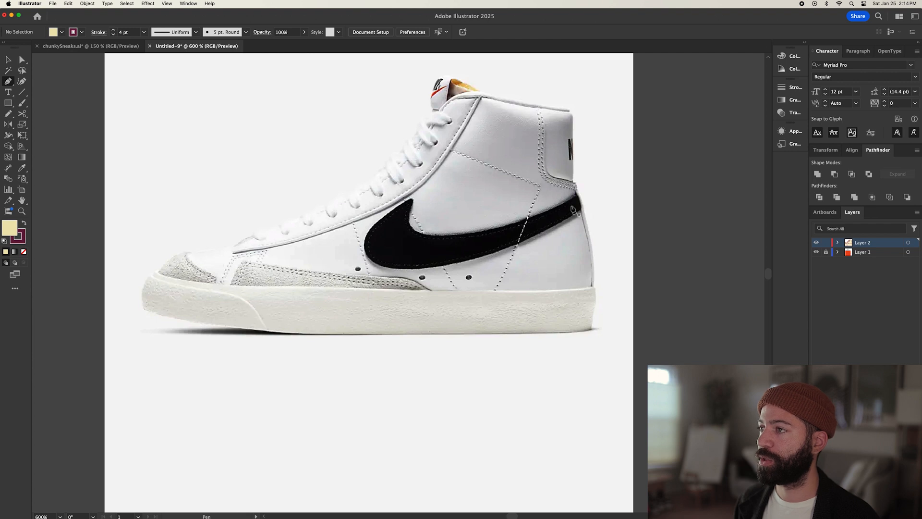
click(577, 195)
drag(453, 234, 401, 295)
click(413, 200)
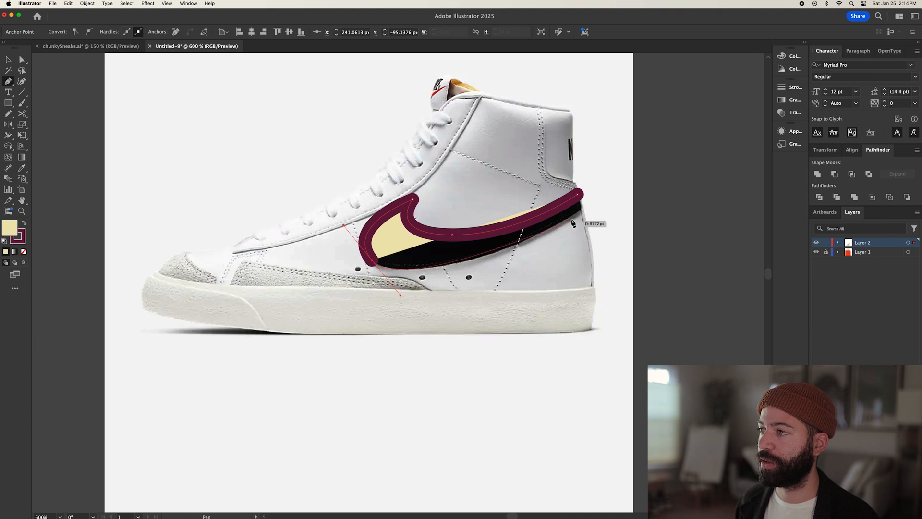
drag(583, 211, 608, 191)
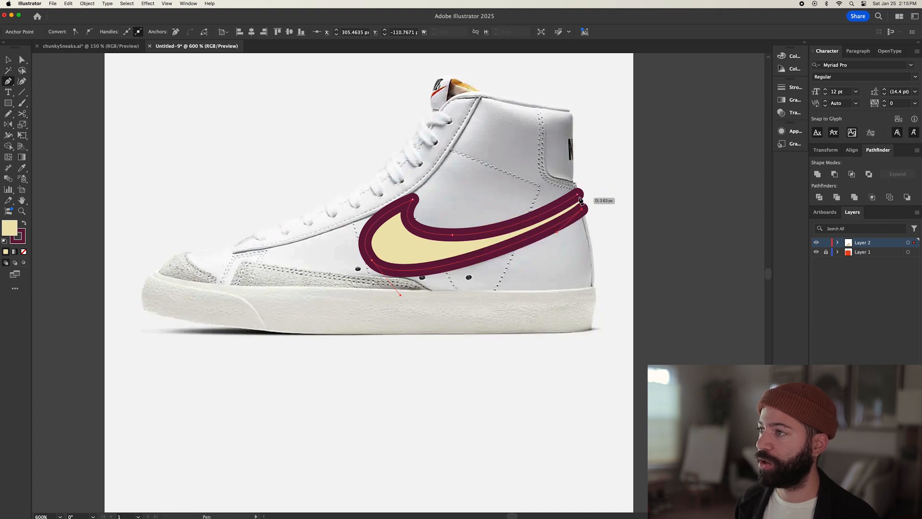
key(v)
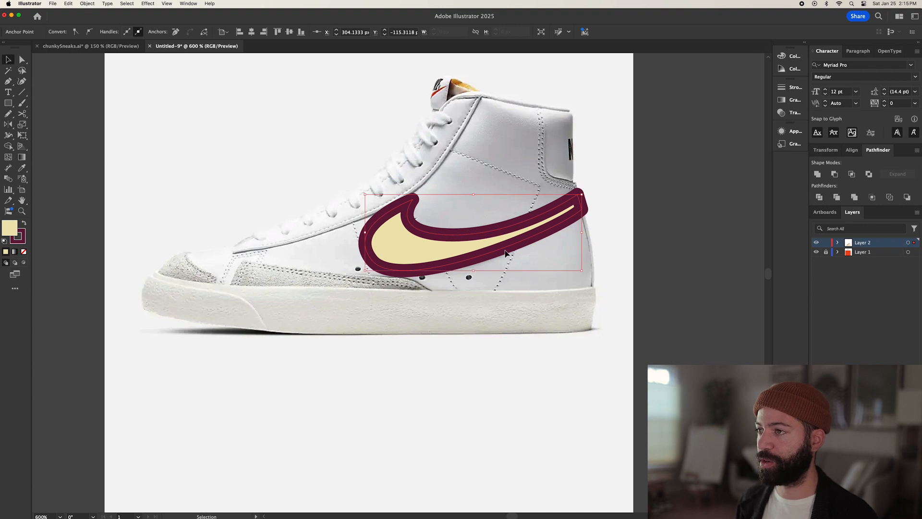
Step: Move the traced swoosh onto the side of the illustrated upper and enlarge it to about 127 by 45 px
scroll(506, 252, down, 3)
scroll(499, 258, down, 1)
mouse_move(499, 259)
mouse_down()
mouse_move(426, 157)
mouse_move(461, 331)
mouse_move(457, 406)
mouse_move(463, 411)
mouse_move(532, 377)
mouse_up()
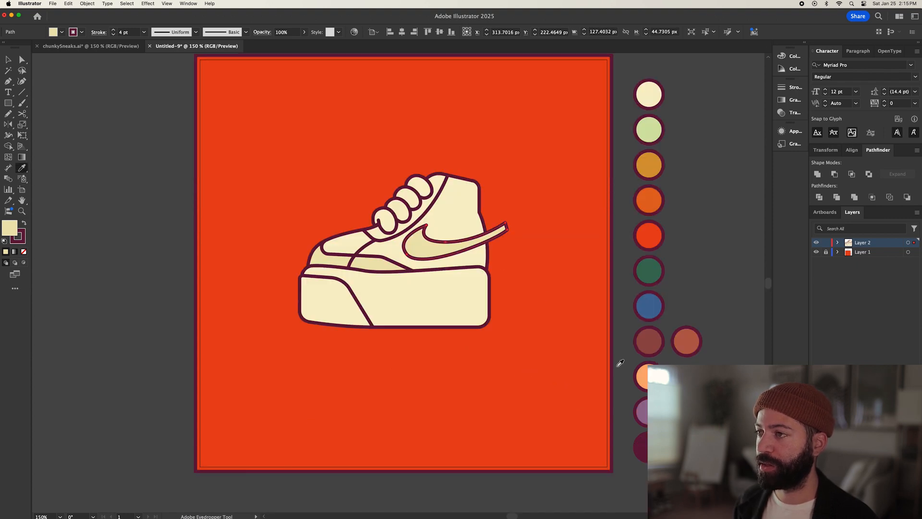
Step: Fill the swoosh with the dark plum outline colour using the Eyedropper, and deselect it
click(455, 233)
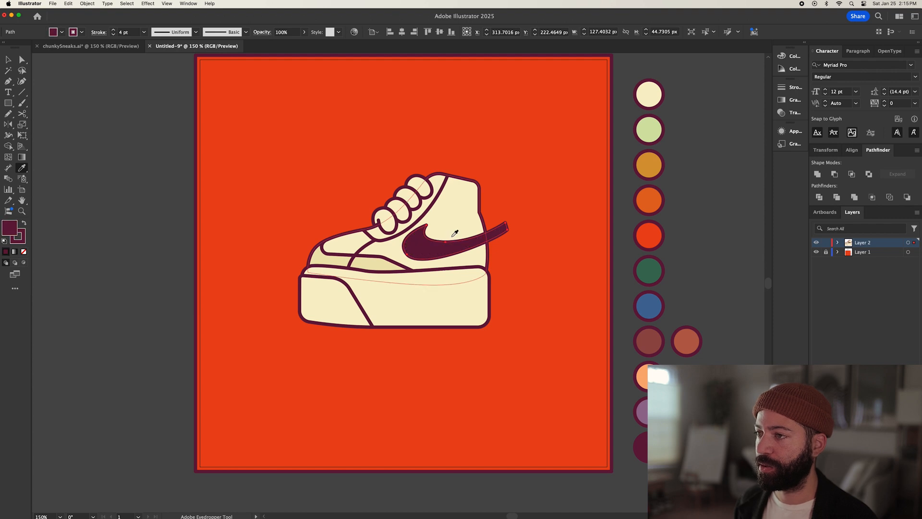
key(v)
click(514, 245)
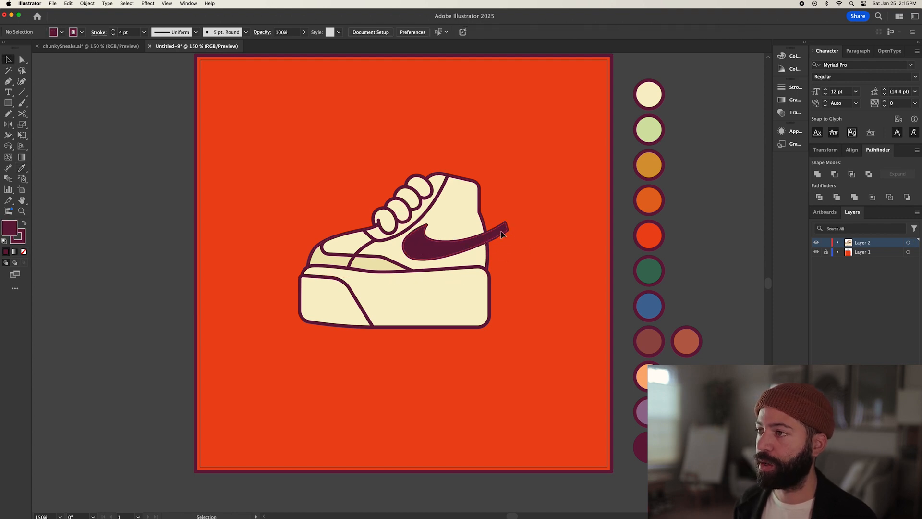
Step: Rotate the swoosh so its tail rises more steeply past the heel, and move it up about 7 px on the upper
click(502, 230)
drag(510, 222, 506, 194)
click(497, 240)
scroll(481, 239, up, 1)
click(497, 226)
drag(478, 223, 477, 219)
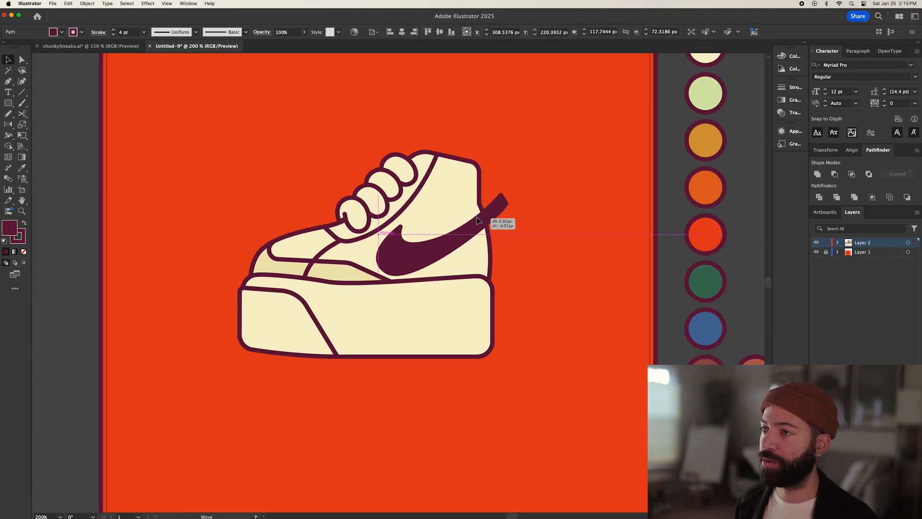
click(514, 217)
Step: Try to trim the swoosh's tail where it overhangs the heel with the Eraser tool, and undo the cut
scroll(483, 223, up, 3)
click(455, 185)
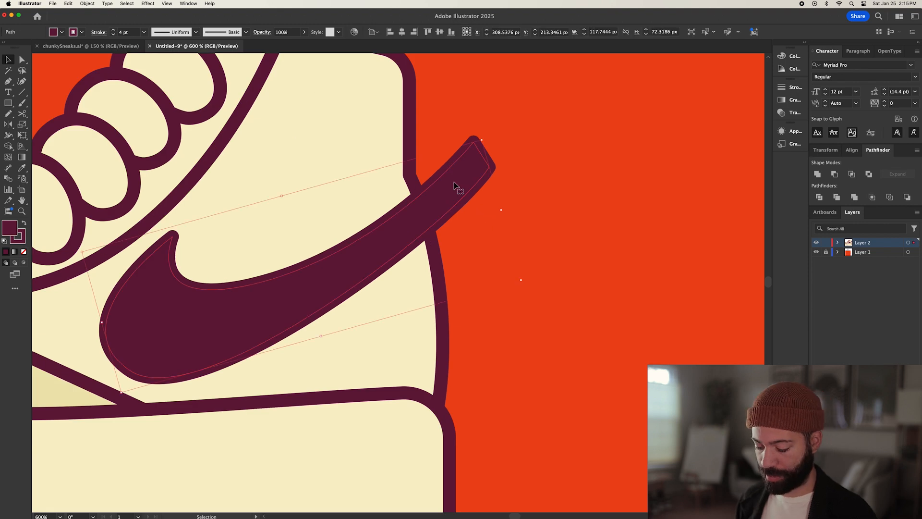
key(shift+e)
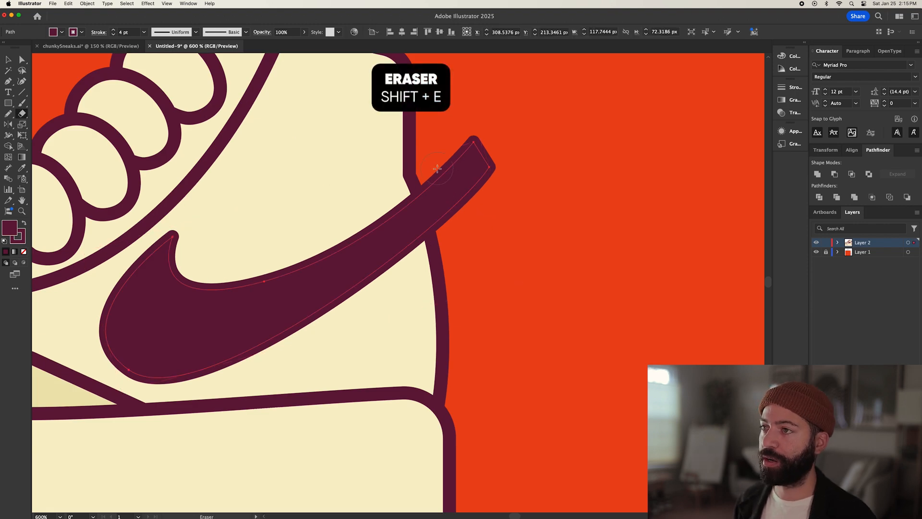
drag(430, 165, 473, 276)
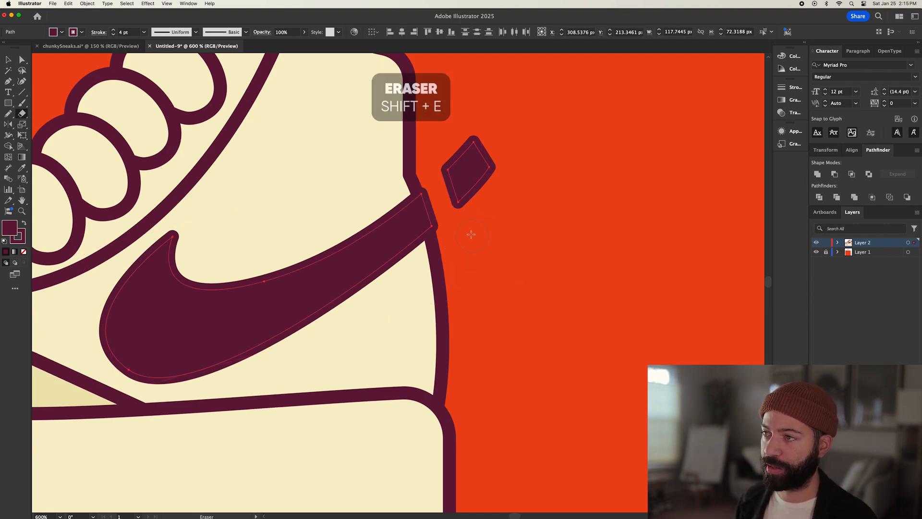
mouse_move(463, 224)
mouse_down()
mouse_move(461, 156)
mouse_move(489, 178)
mouse_move(481, 203)
mouse_up()
key(v)
key(super+z)
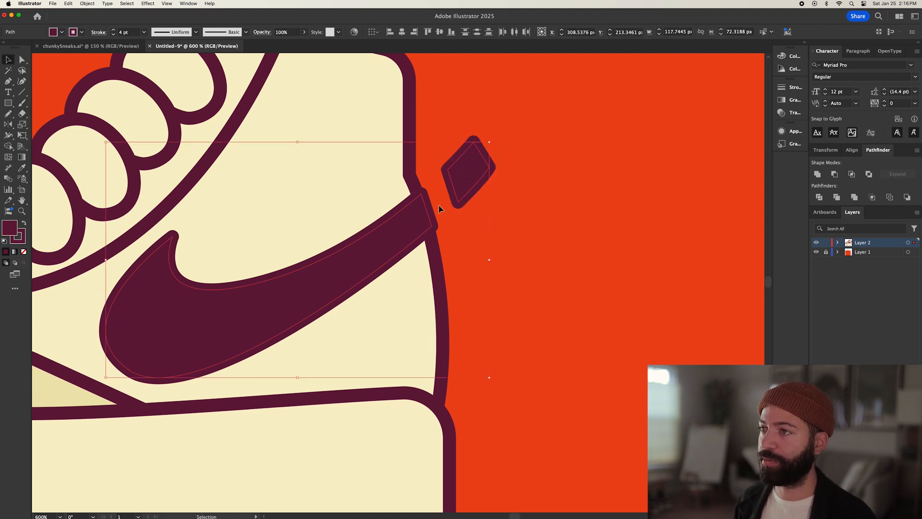
key(super+z)
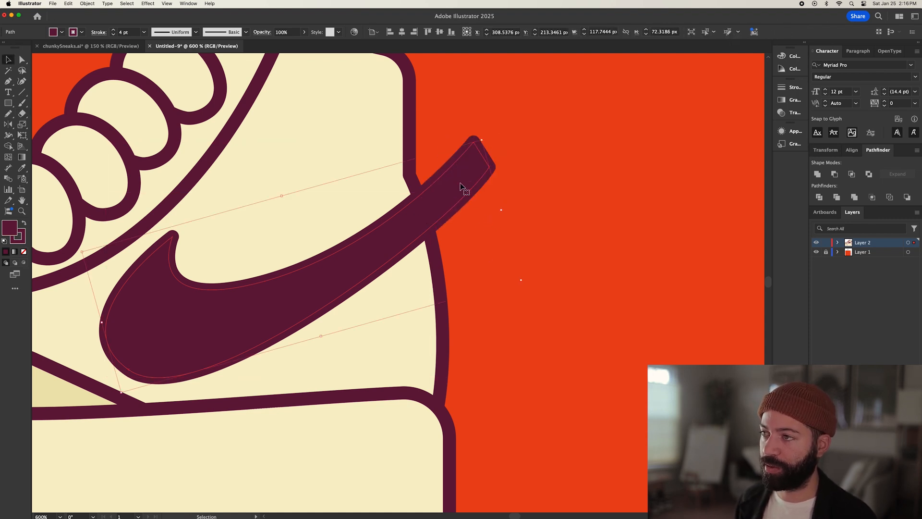
key(shift+e)
super+click(564, 155)
drag(439, 123, 377, 153)
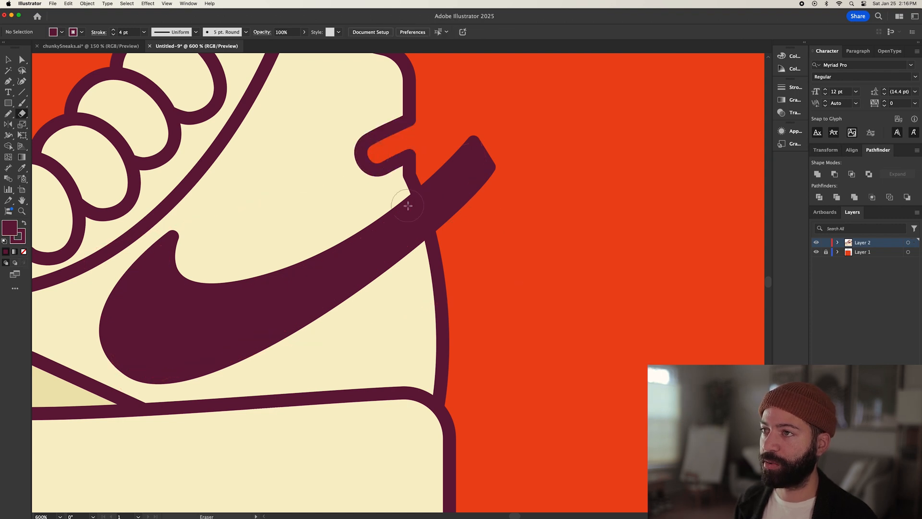
key(super+z)
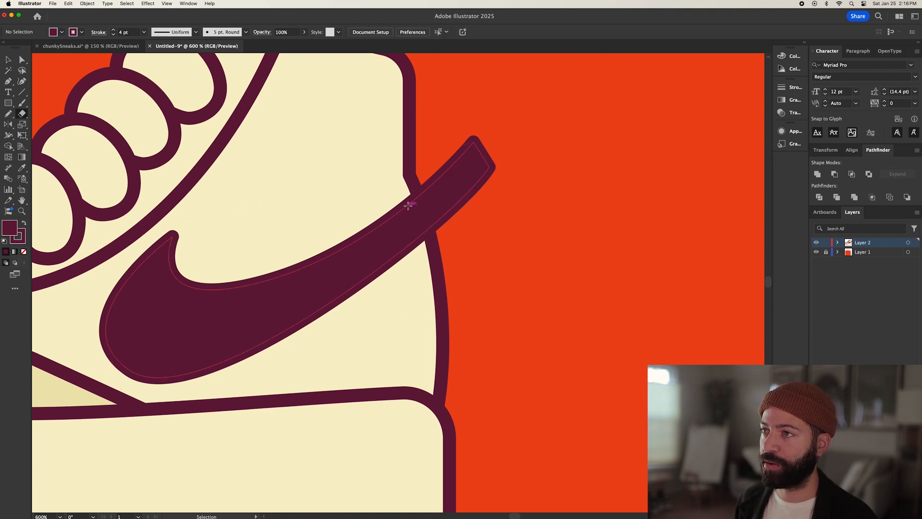
Step: Cut off the swoosh's tail where it overhangs the heel with the Eraser tool, and fit its end to the heel outline
click(440, 221)
key(shift+e)
mouse_move(426, 165)
mouse_down()
mouse_move(465, 261)
mouse_move(463, 140)
mouse_move(482, 140)
mouse_move(476, 165)
mouse_move(463, 178)
mouse_up()
key(a)
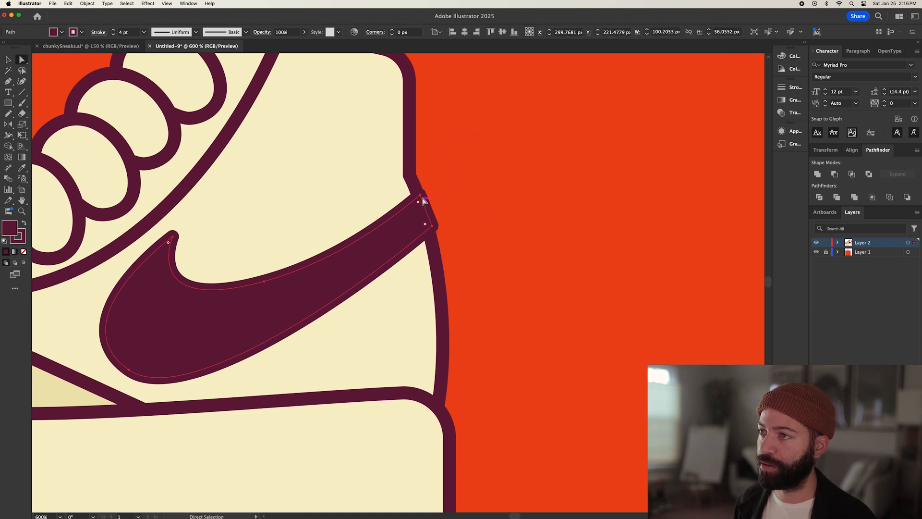
click(421, 196)
scroll(422, 198, up, 3)
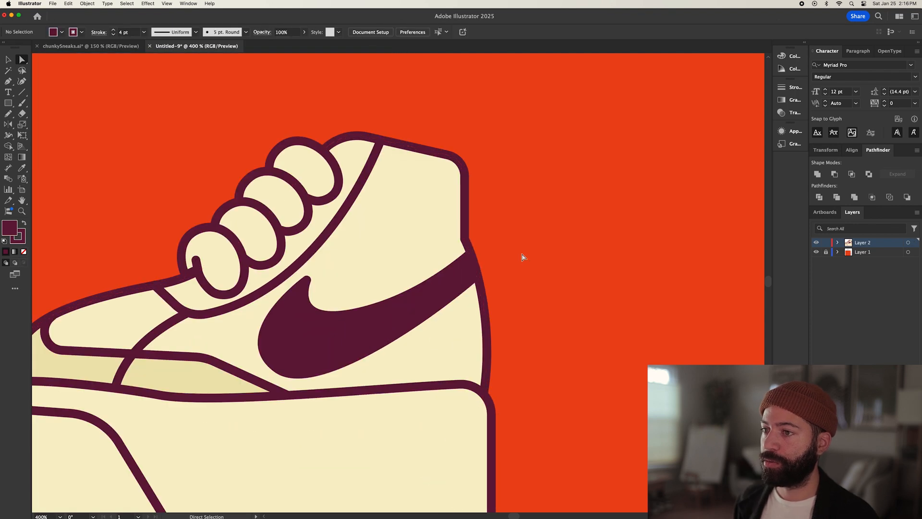
Step: Draw an unfilled three-point heel tab line with the Pen tool, from the collar's top edge down and across to the back of the heel
scroll(524, 258, down, 5)
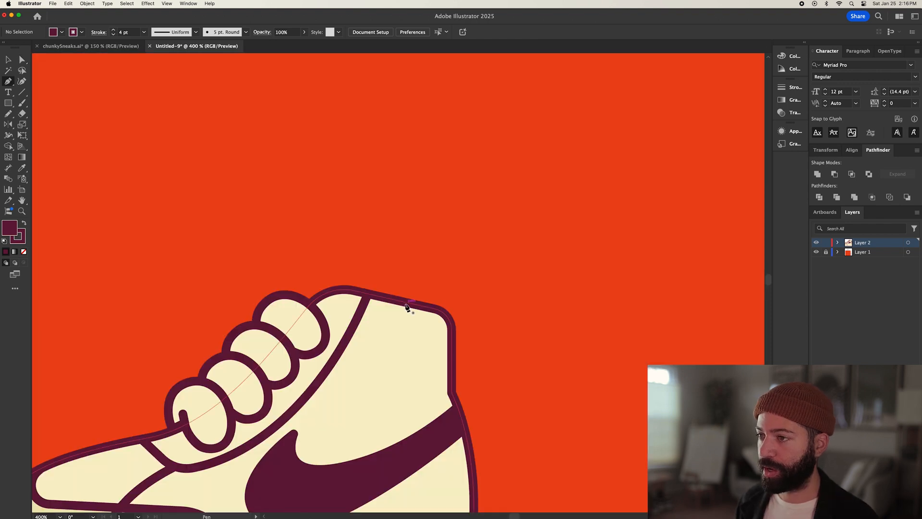
click(406, 303)
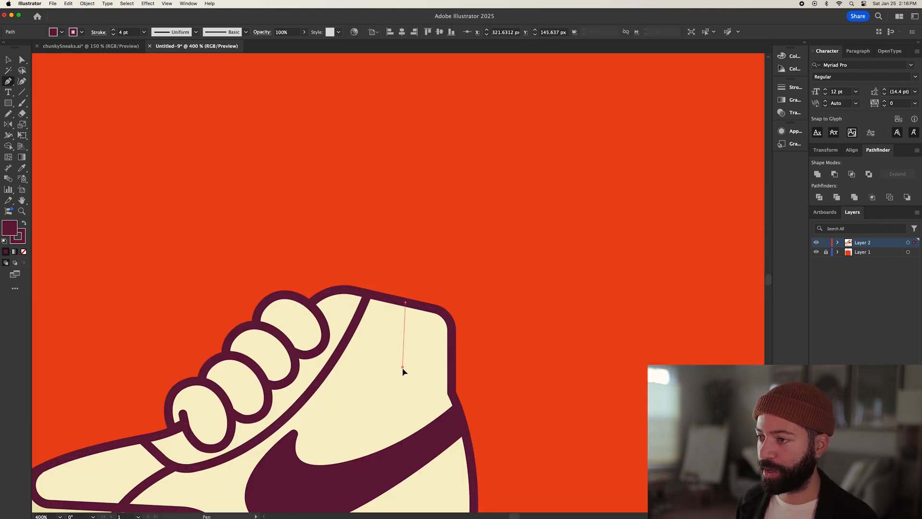
click(402, 368)
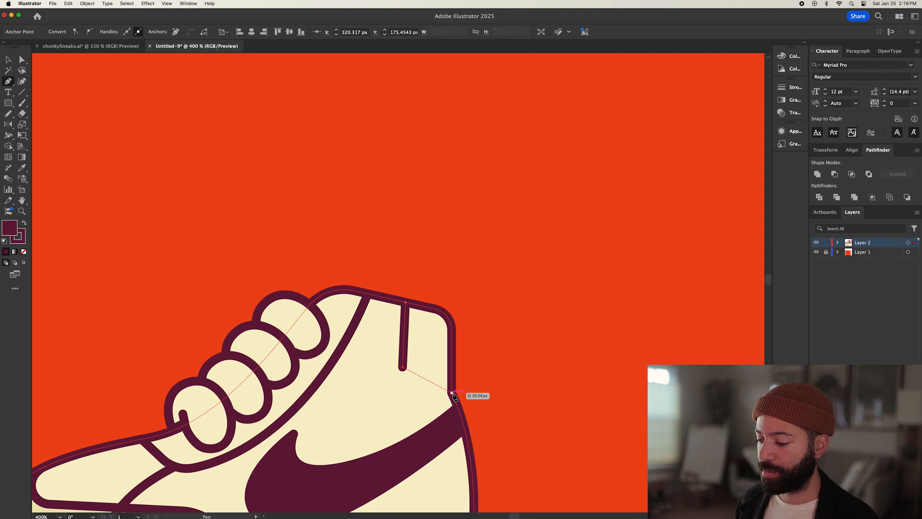
click(451, 392)
key(a)
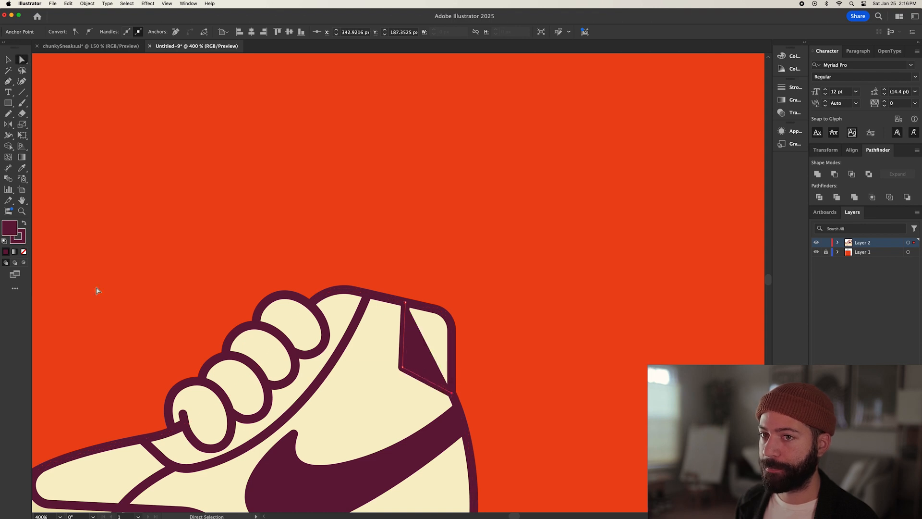
click(24, 251)
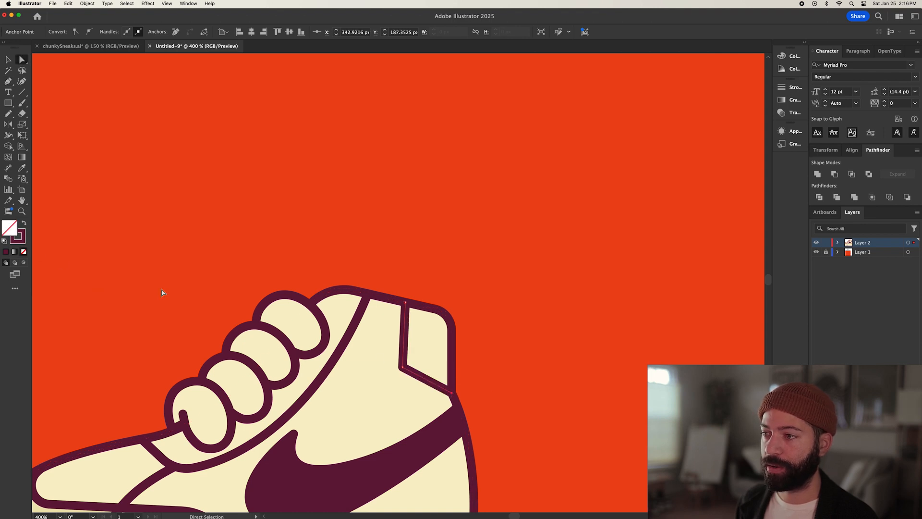
Step: Round the inner corner of the heel tab line into a smooth curve, and deselect it
click(405, 367)
drag(452, 392, 433, 341)
click(402, 367)
click(482, 331)
Step: Draw a closed triangular tongue about 37 by 44 px above the top lace with the Pen tool, and bow its heel-side edge outward
scroll(481, 331, down, 3)
scroll(482, 330, up, 3)
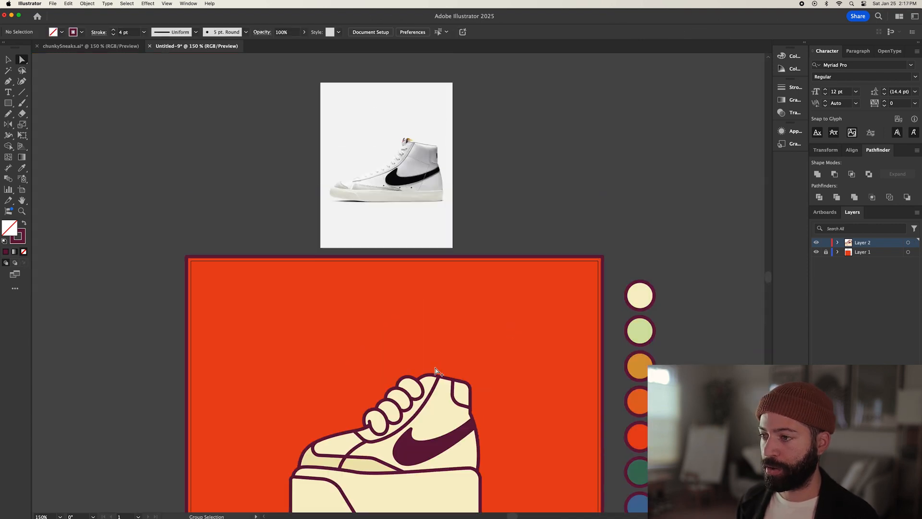
key(p)
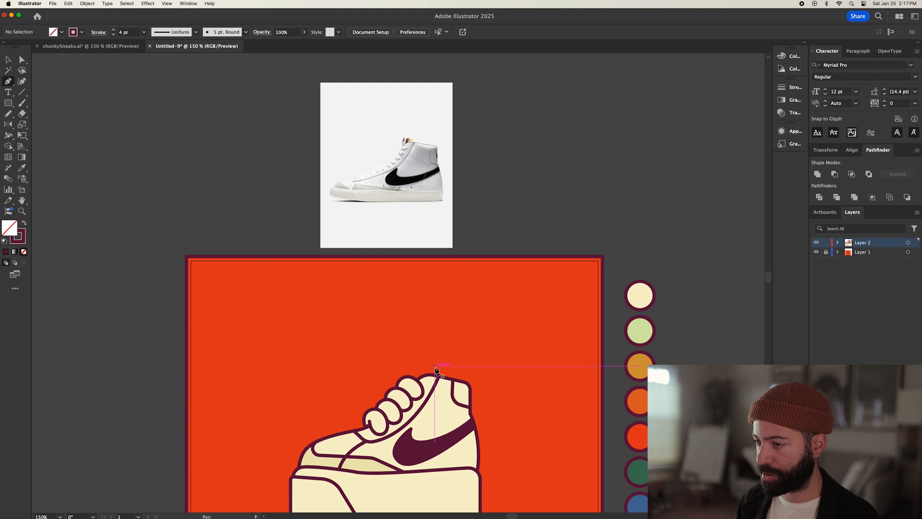
click(409, 383)
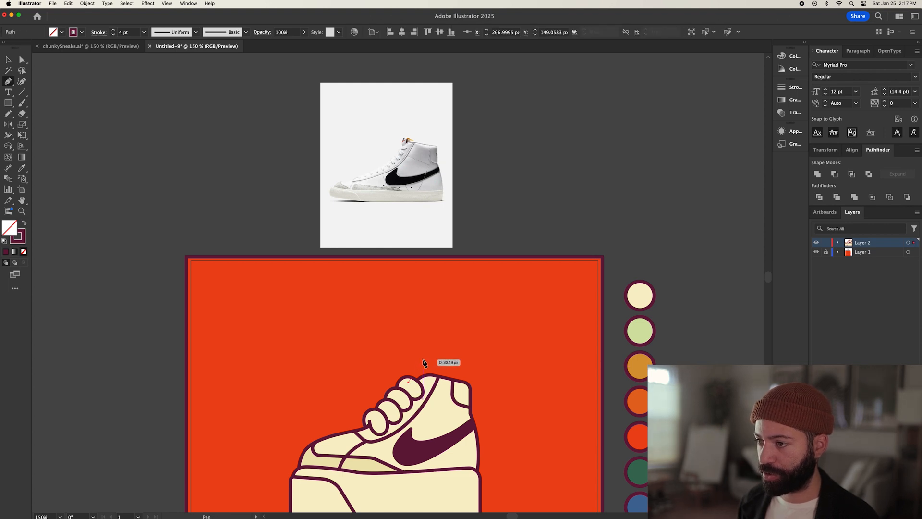
click(424, 358)
click(439, 393)
click(408, 383)
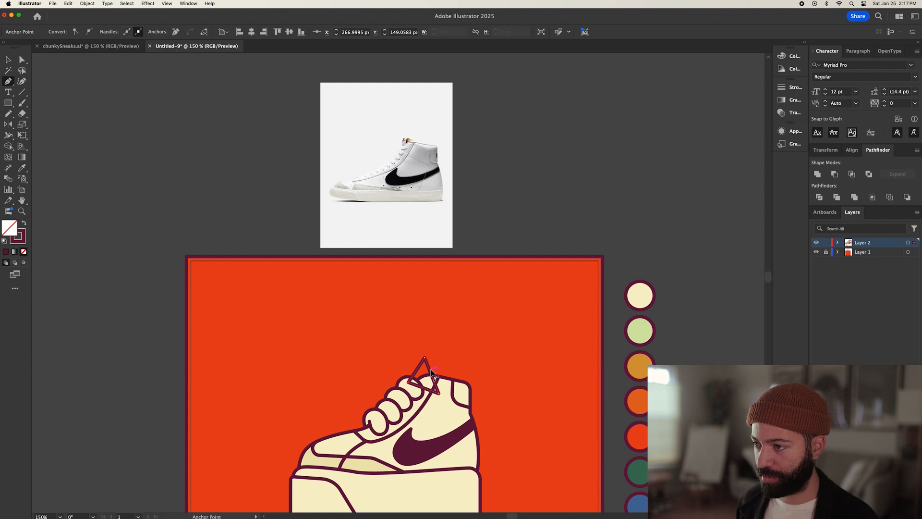
scroll(434, 373, up, 5)
drag(427, 371, 445, 371)
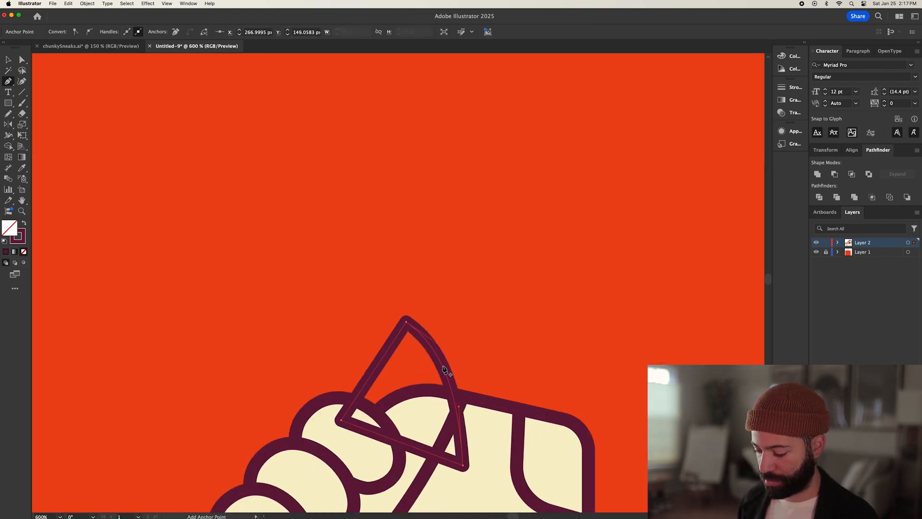
Step: Fill the tongue with the upper's cream colour, send it behind the laces and upper, and shift it slightly up and towards the toe
key(i)
click(494, 418)
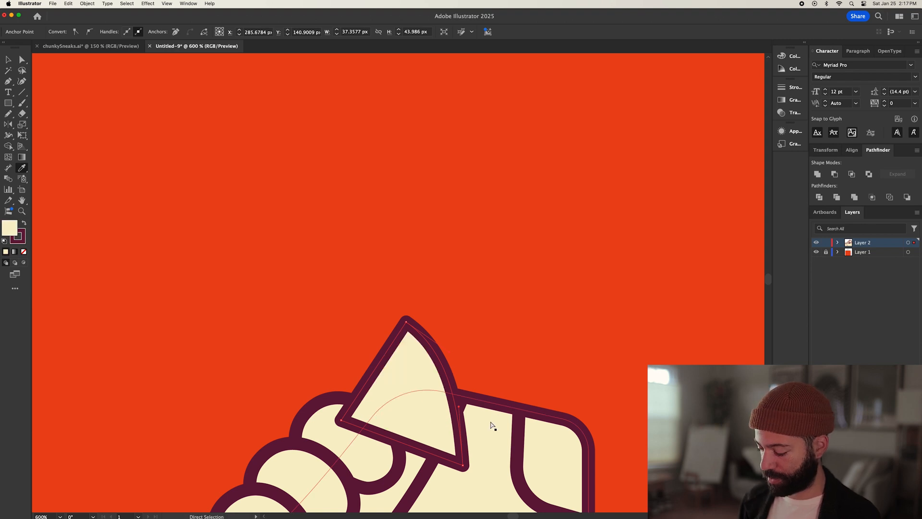
key(super+shift+bracketleft)
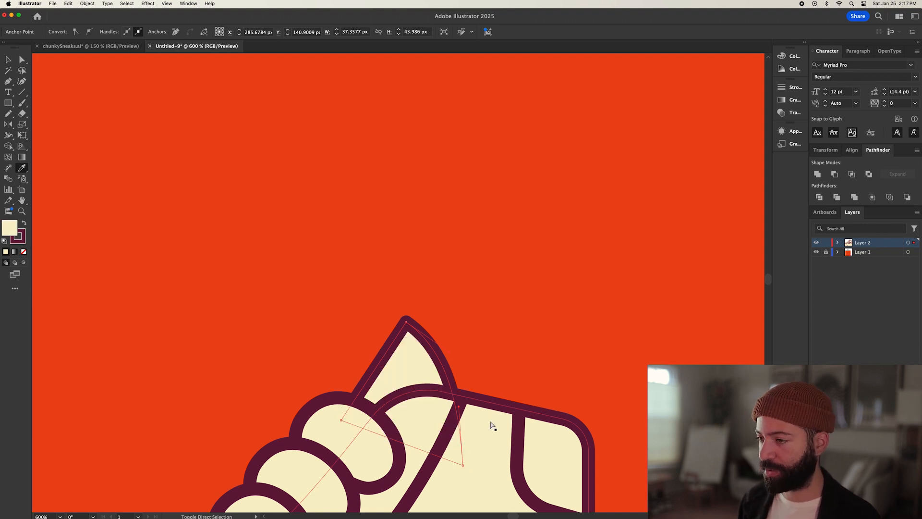
key(v)
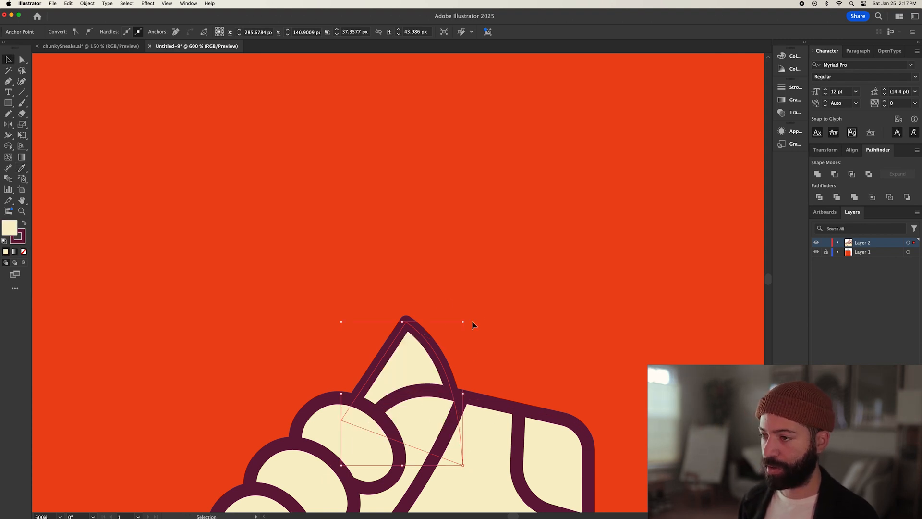
click(474, 323)
drag(402, 367, 402, 365)
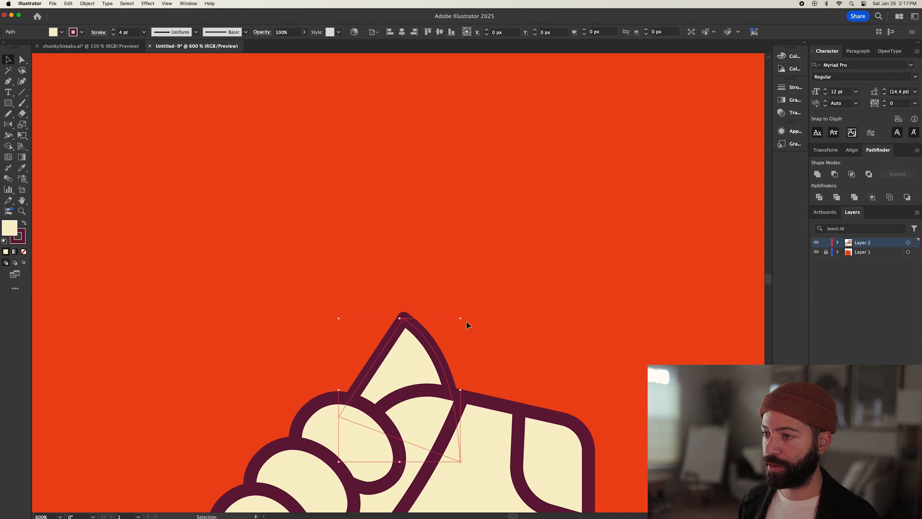
Step: Examine the tongue on the high-top photo in the eBay listing in Safari, and return to Illustrator to compare it with the drawn tongue
key(super+minus)
key(super+minus)
key(super+minus)
key(super+minus)
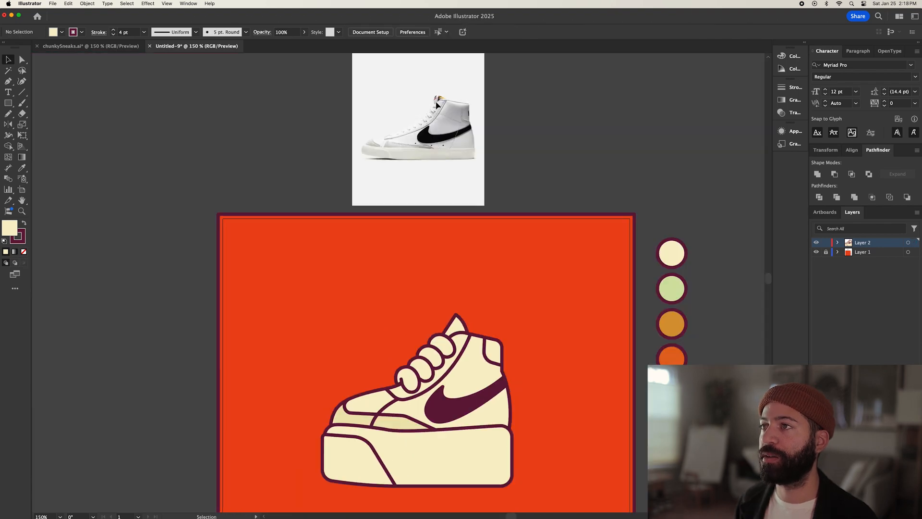
scroll(520, 339, down, 2)
scroll(518, 360, up, 1)
mouse_move(475, 517)
click(384, 502)
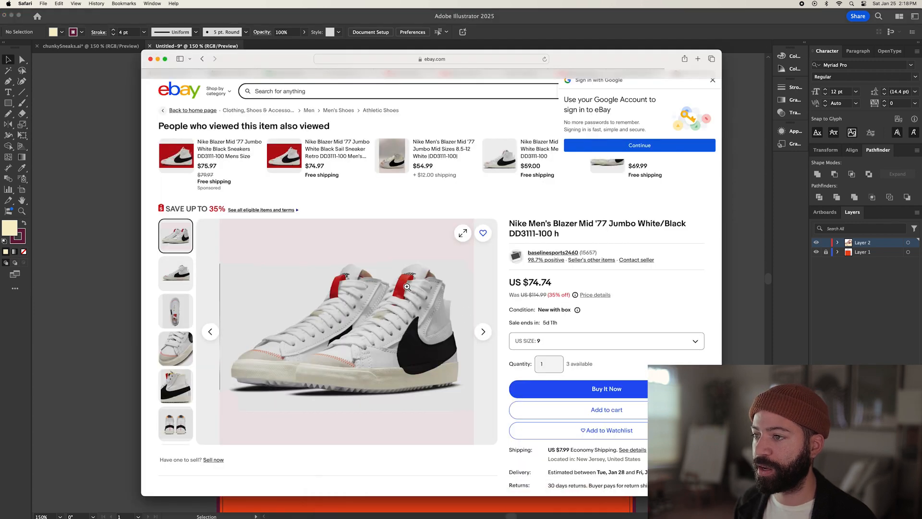
click(748, 290)
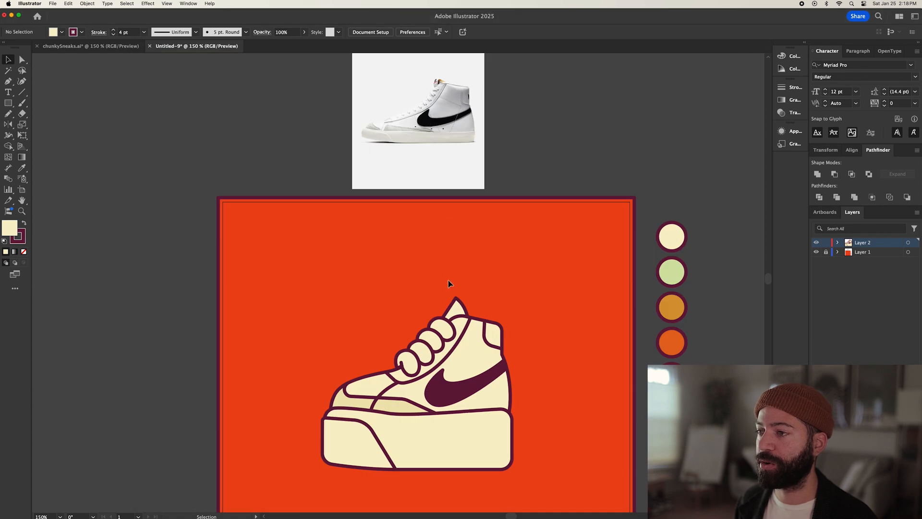
scroll(456, 326, up, 2)
scroll(468, 336, down, 4)
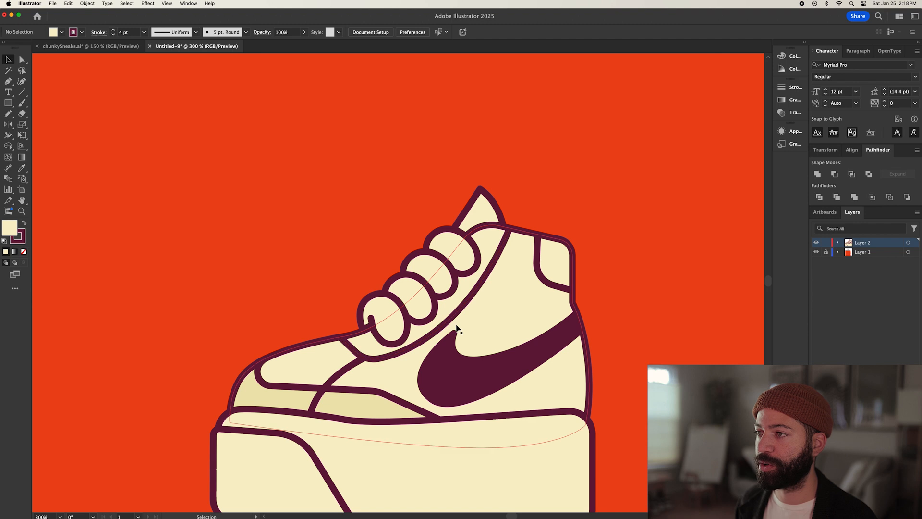
scroll(454, 308, up, 3)
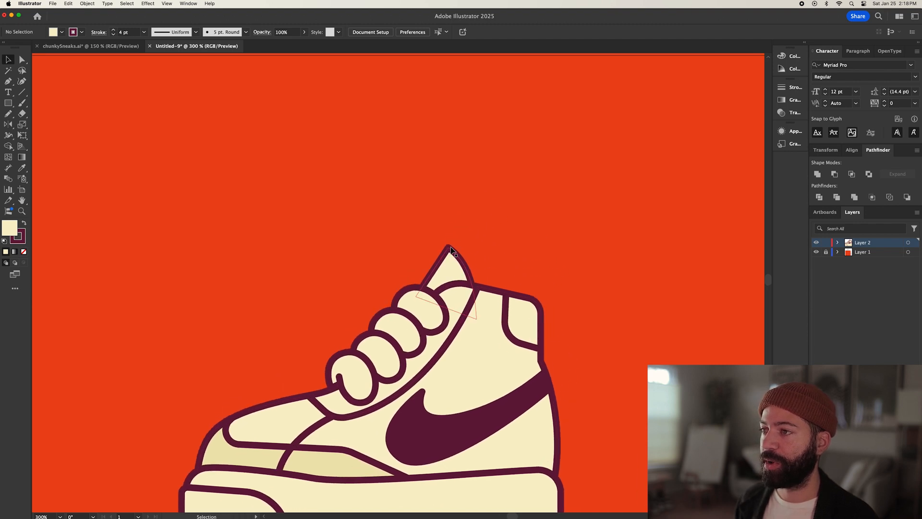
scroll(451, 250, down, 1)
scroll(463, 203, up, 3)
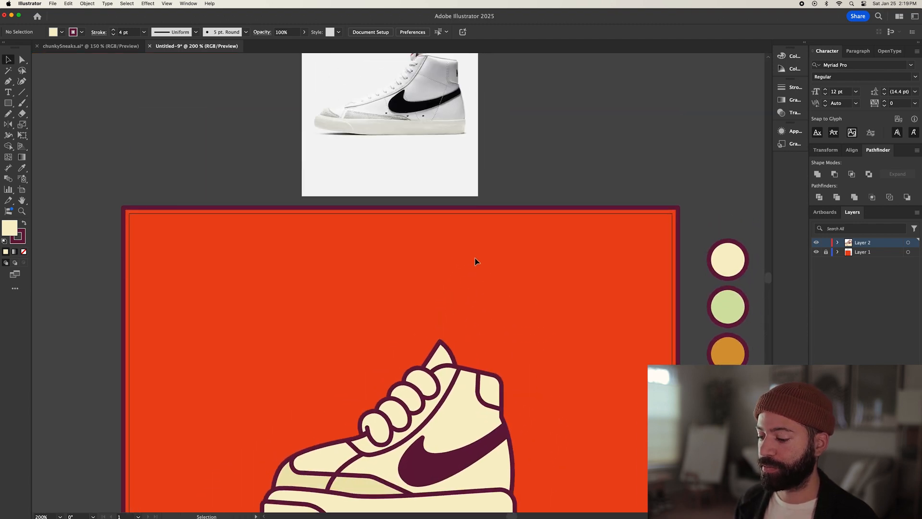
Step: Draw a closed folded strip about 34 by 46 px over the tongue with the Pen tool, running from the top lace over the tip
key(p)
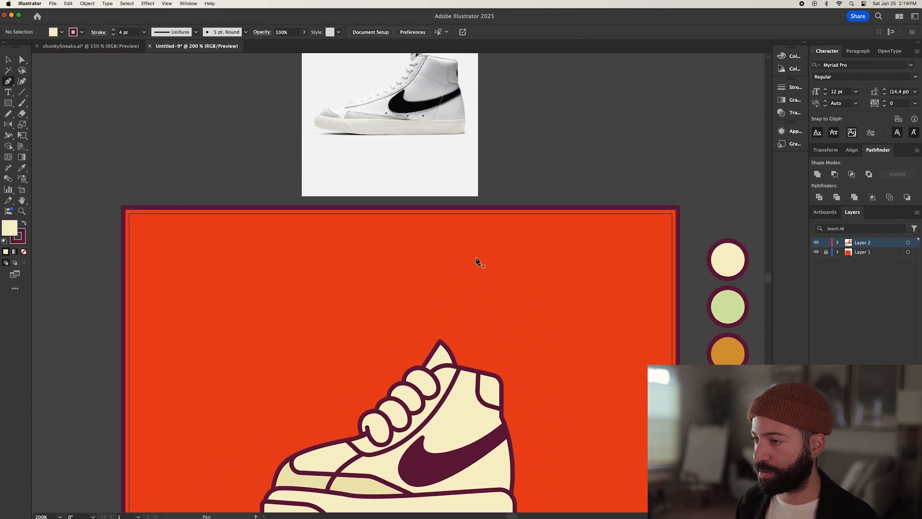
click(419, 374)
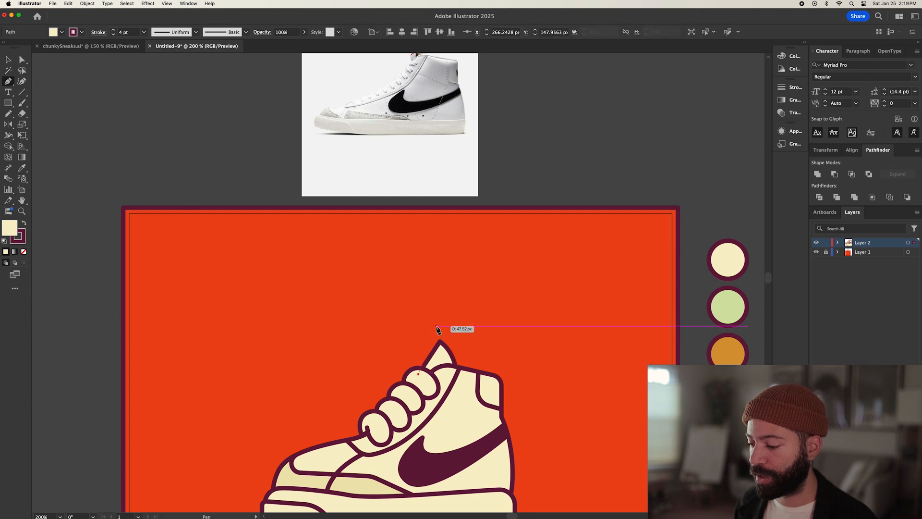
click(436, 326)
click(457, 338)
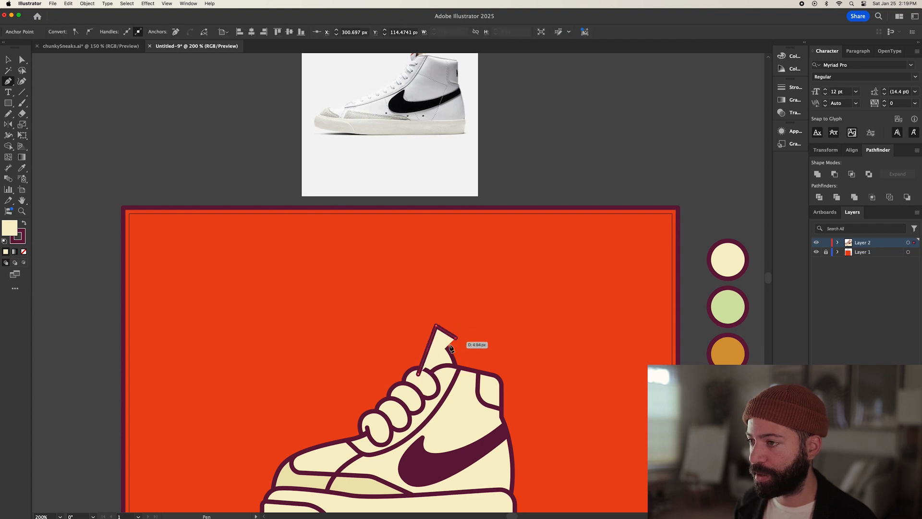
scroll(449, 351, up, 3)
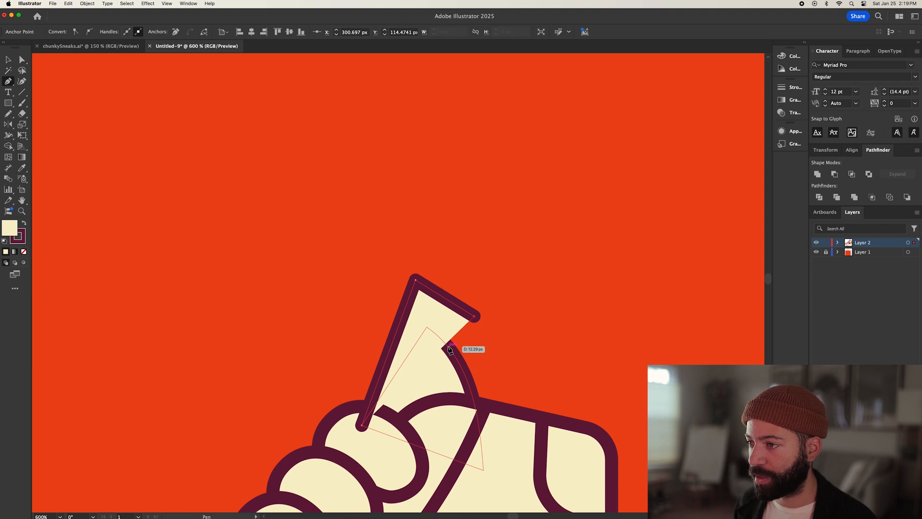
click(447, 346)
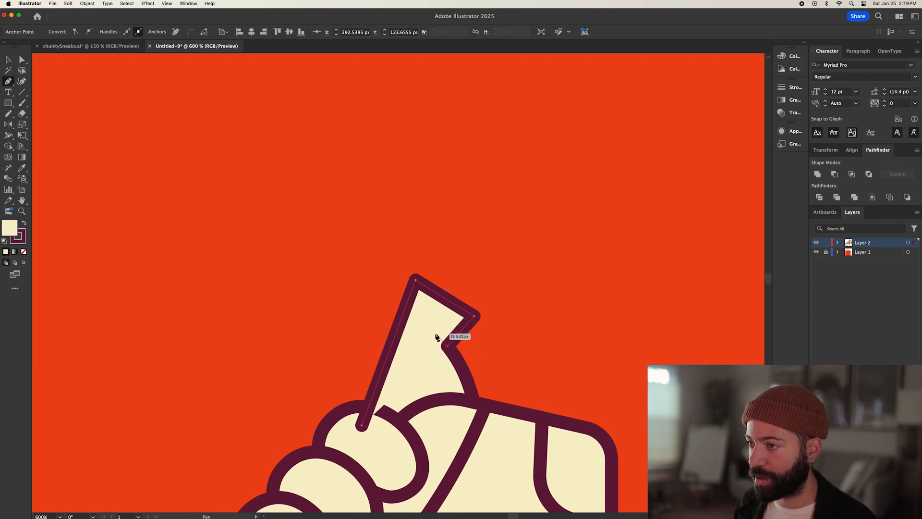
click(433, 332)
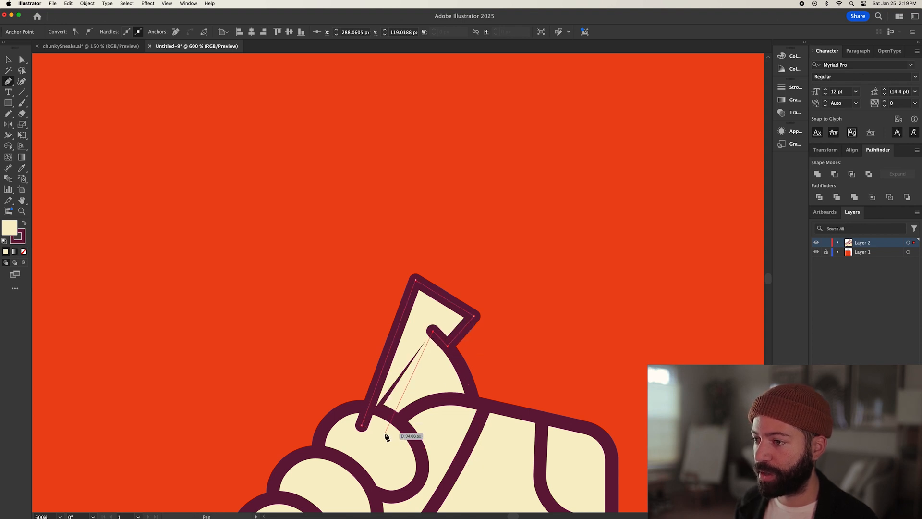
click(362, 425)
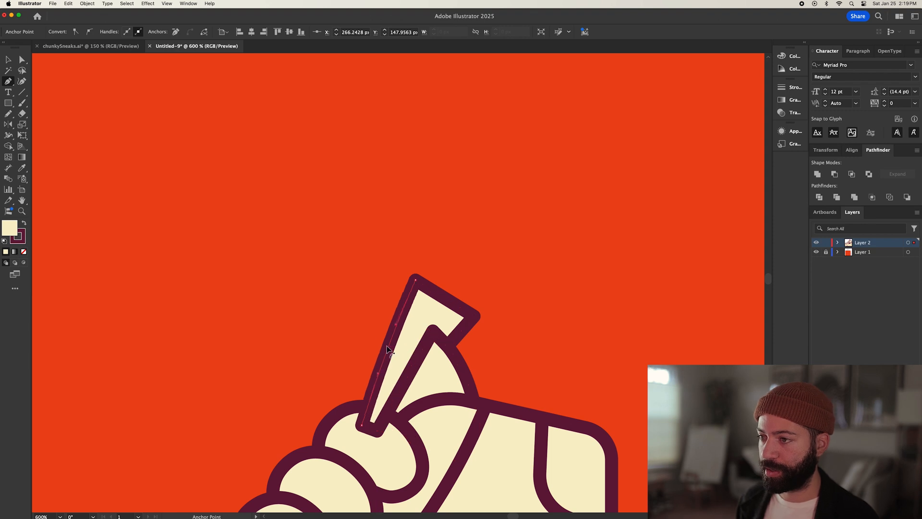
Step: Curve the long sides of the folded tongue strip and fill it with the orange swatch colour using the Eyedropper
scroll(477, 311, down, 4)
key(i)
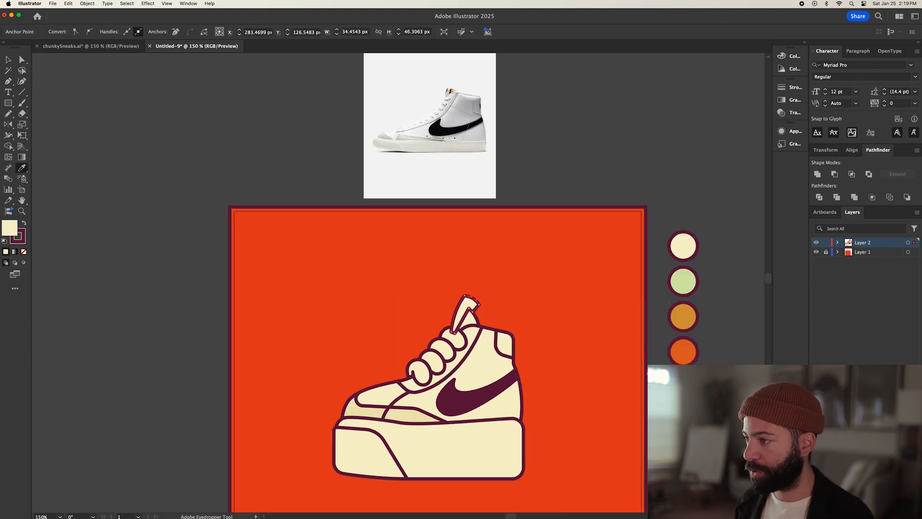
click(683, 360)
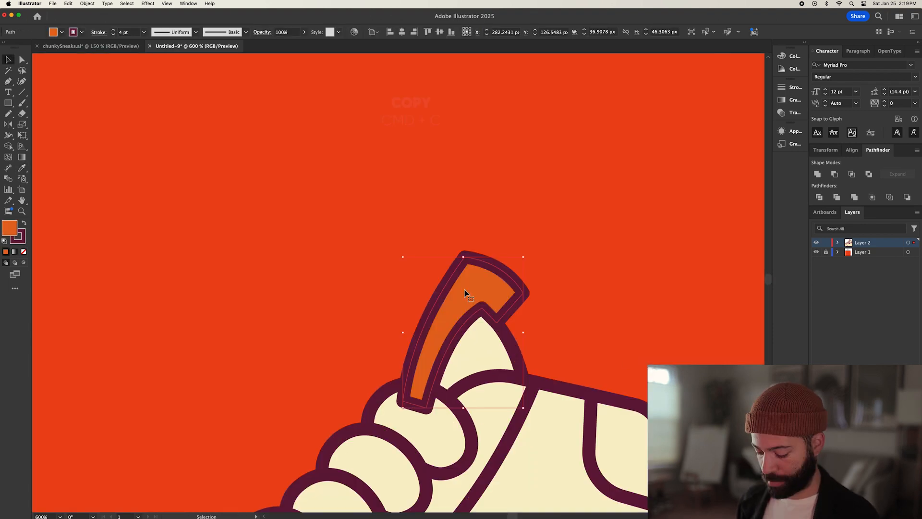
Step: Move the orange strip into the tongue's isolation mode, pasted in place, and curve the tongue's straight front edge to follow it
key(super+c)
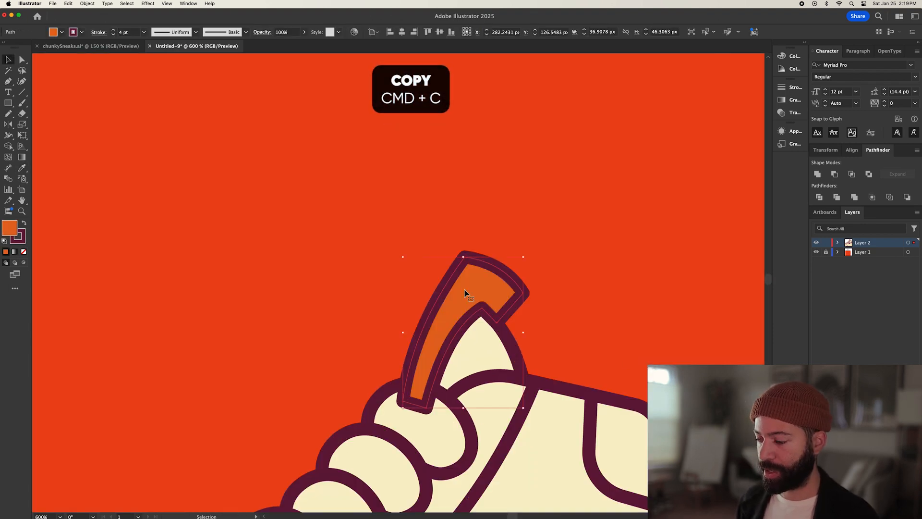
key(Delete)
double_click(480, 328)
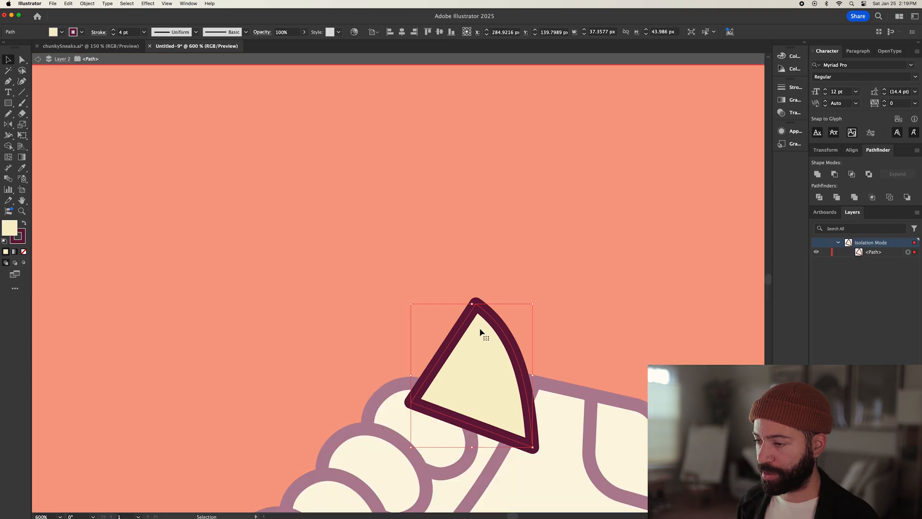
key(super+shift+v)
key(a)
click(546, 315)
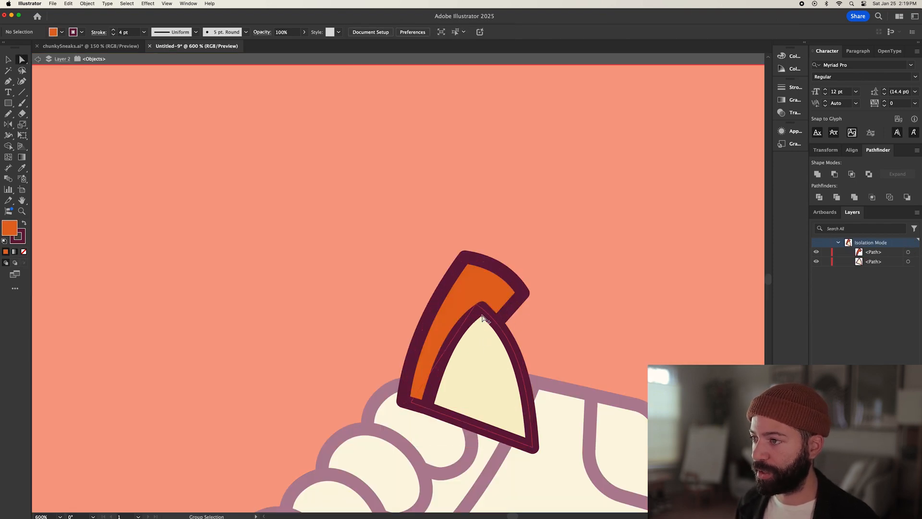
Step: Round the two outer corners of the orange strip's folded tip
scroll(485, 342, up, 1)
click(487, 269)
click(463, 238)
shift+click(541, 286)
drag(534, 286, 528, 283)
Step: Draw a short fold line from the tongue's tip into the orange strip, group it with strip and tongue, and exit isolation
key(p)
drag(482, 301, 495, 295)
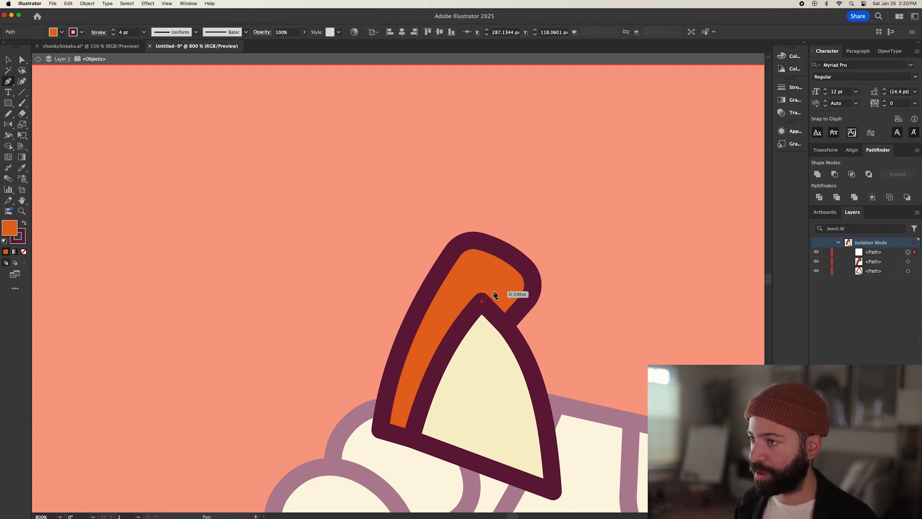
click(495, 290)
key(v)
key(super+a)
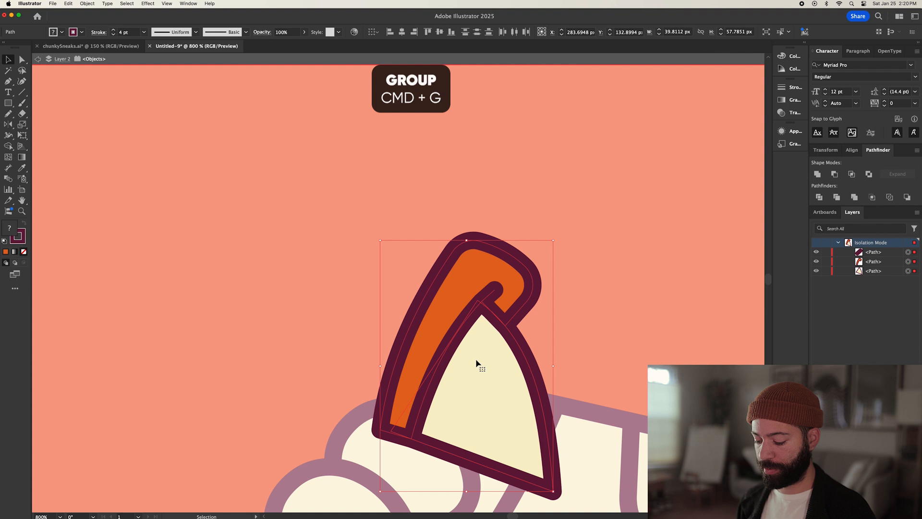
key(super+g)
double_click(589, 347)
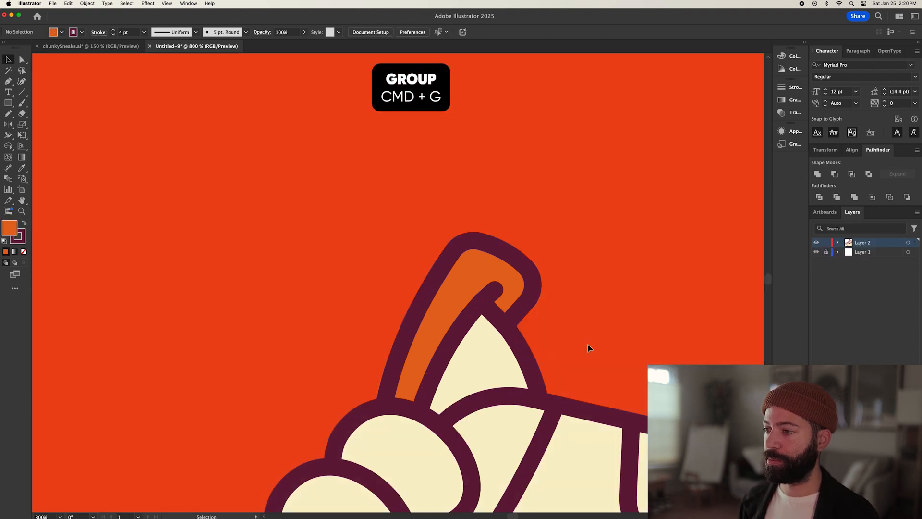
Step: Make the chunky sole thinner by raising its bottom anchor points 11 px
scroll(589, 348, down, 6)
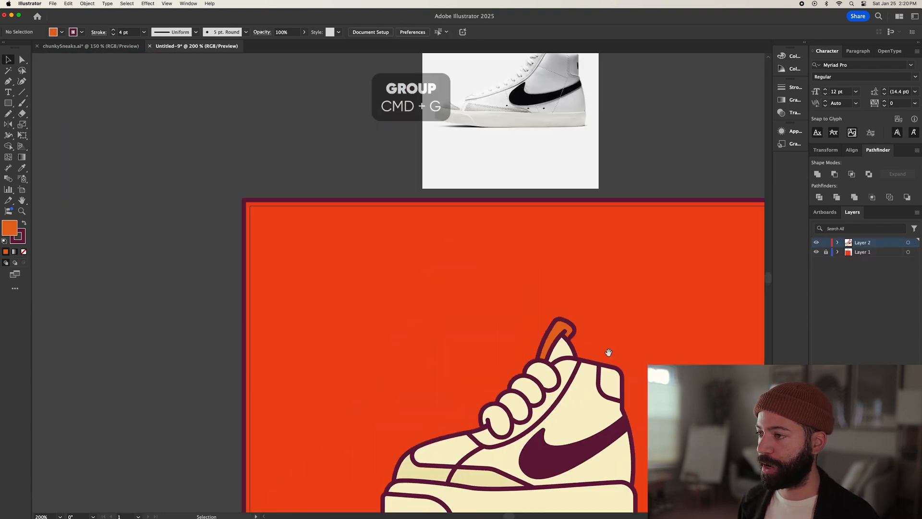
drag(608, 357, 528, 286)
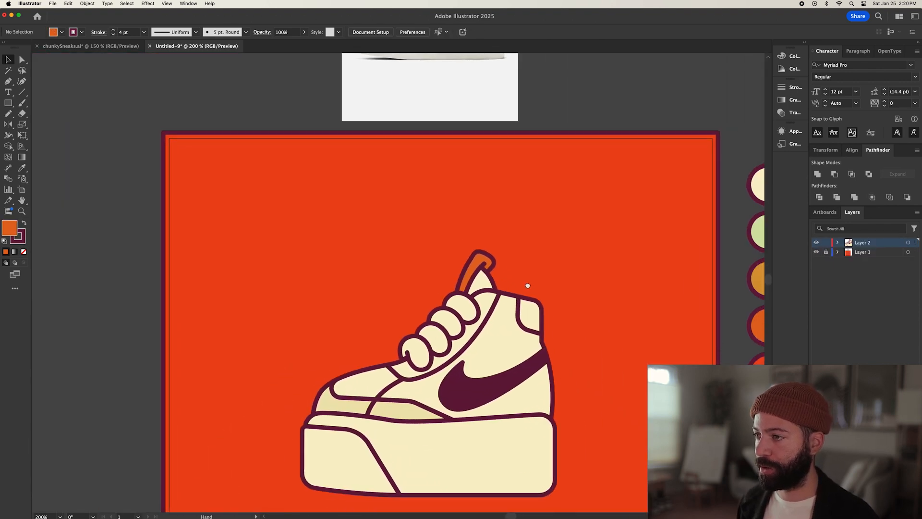
drag(597, 367, 582, 324)
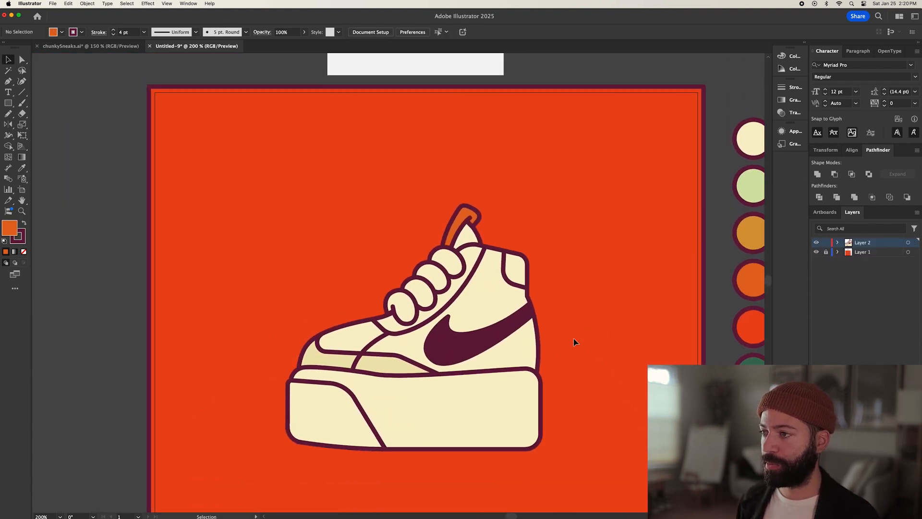
scroll(576, 342, down, 2)
scroll(548, 337, up, 3)
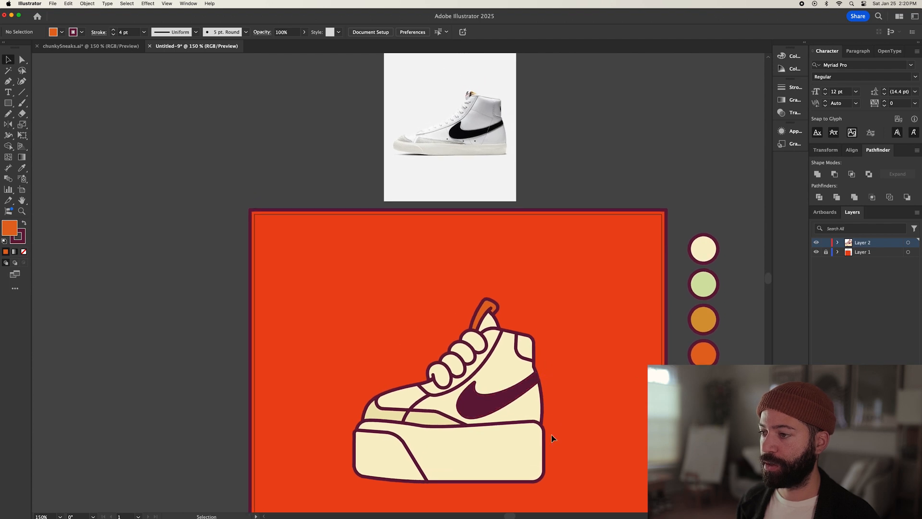
key(a)
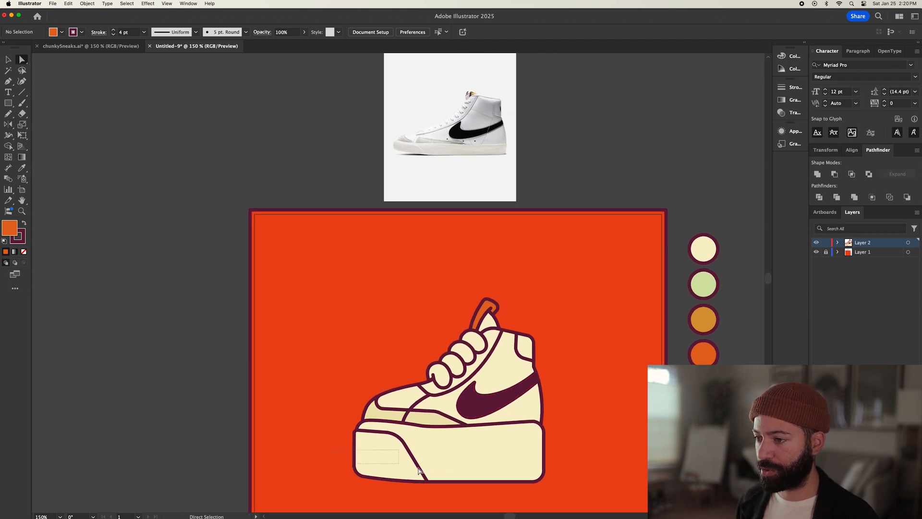
click(572, 492)
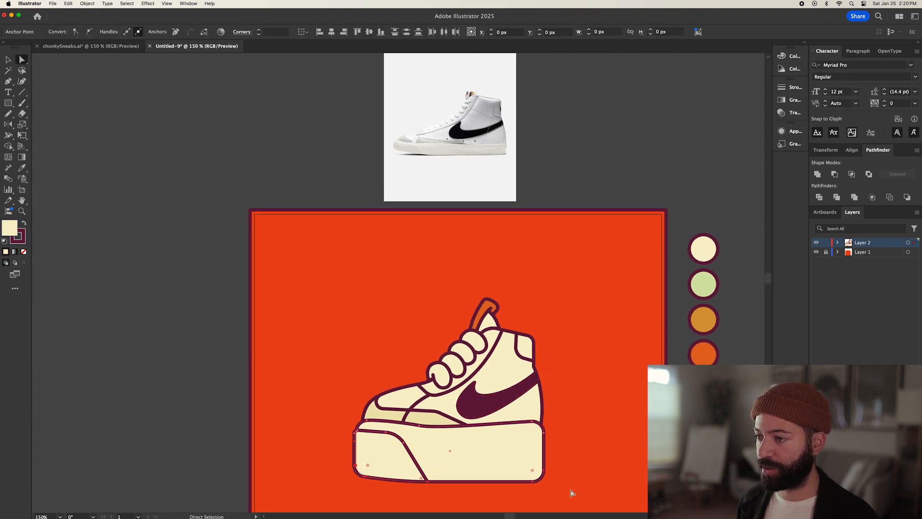
key(shift+Up)
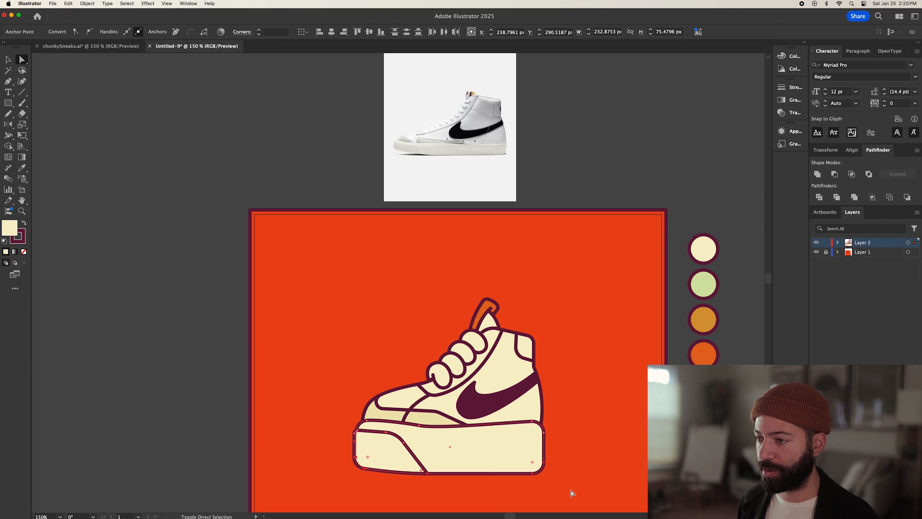
key(Up)
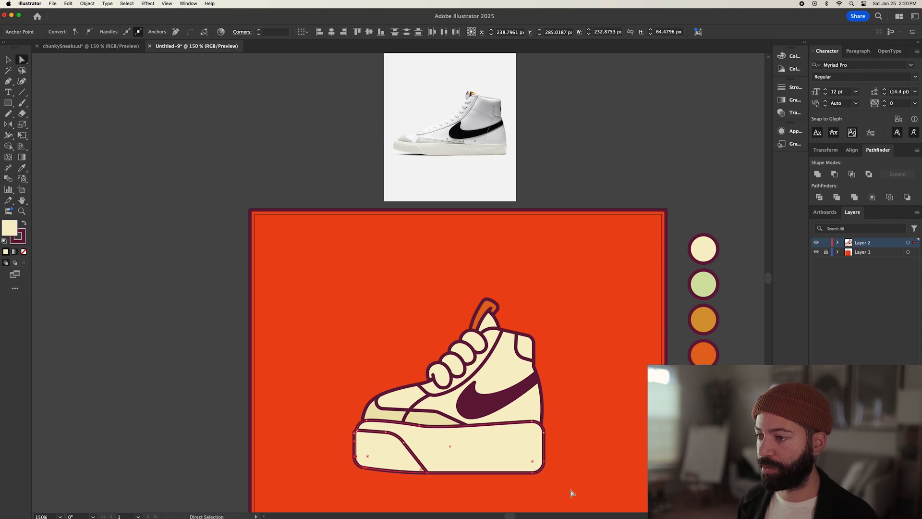
click(597, 427)
Step: Centre the whole sneaker on the orange-red artboard and place a wide, flat maroon ellipse behind the sole as a ground shadow
scroll(600, 427, down, 1)
drag(604, 427, 546, 386)
key(v)
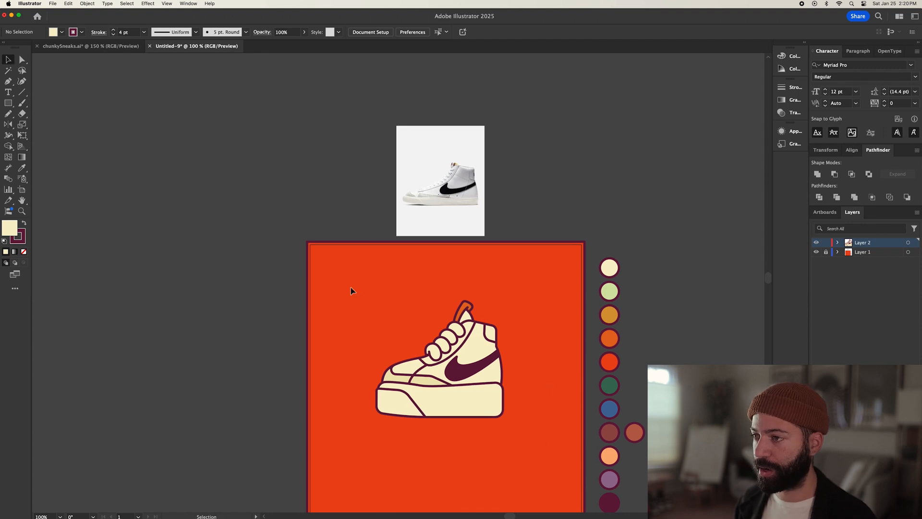
key(super+a)
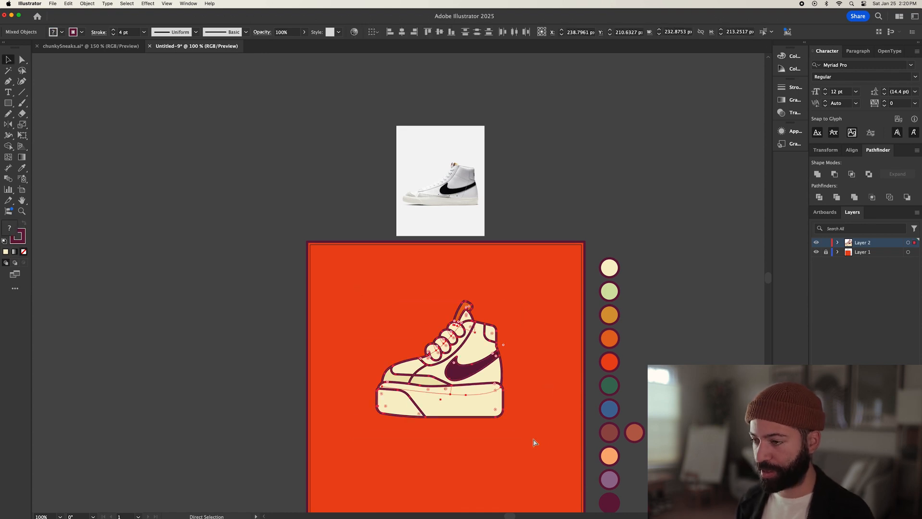
scroll(523, 409, down, 3)
scroll(523, 409, right, 1)
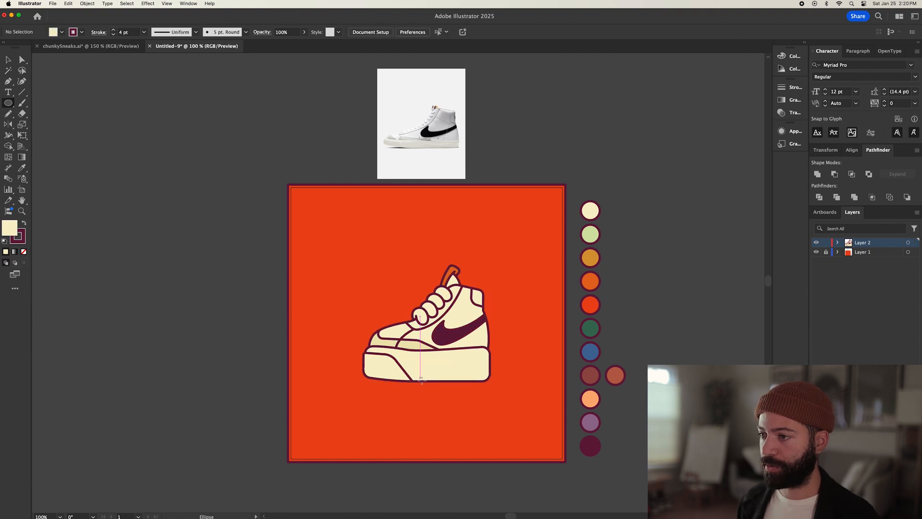
drag(428, 381, 513, 389)
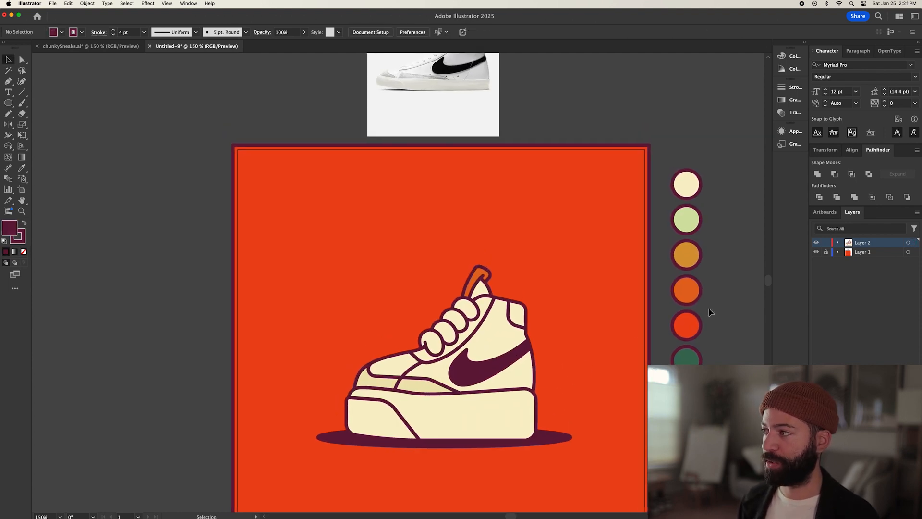
Step: Create a new layer directly above Layer 1 and name it text
click(868, 253)
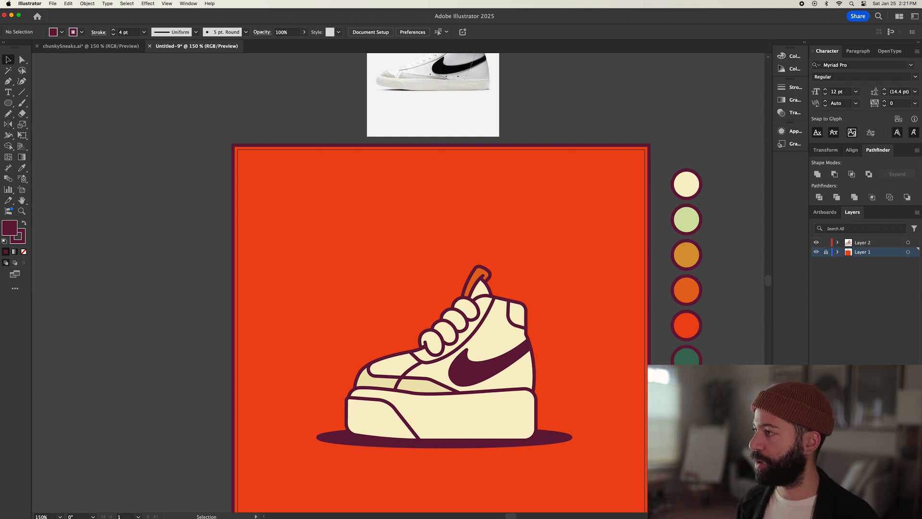
key(super+l)
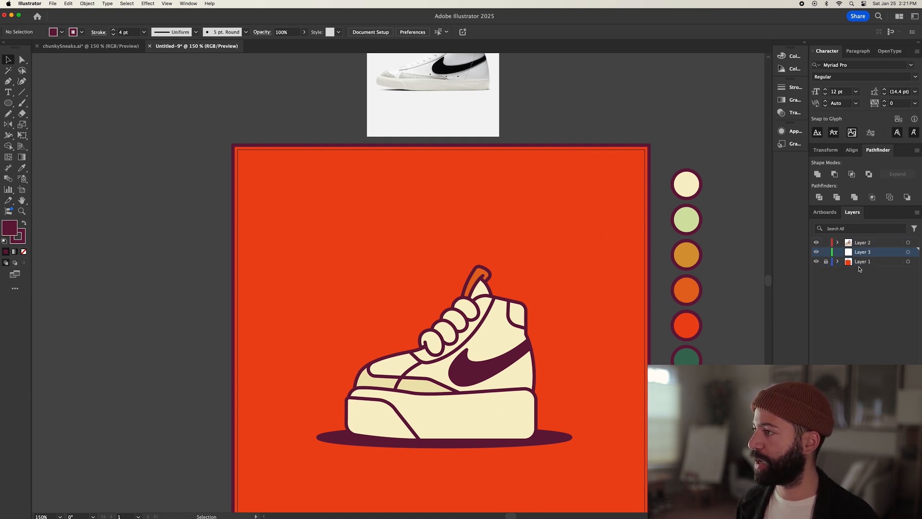
double_click(863, 252)
text(text)
key(Return)
Step: Rename Layer 2 as shoe and Layer 1 as BG
double_click(863, 243)
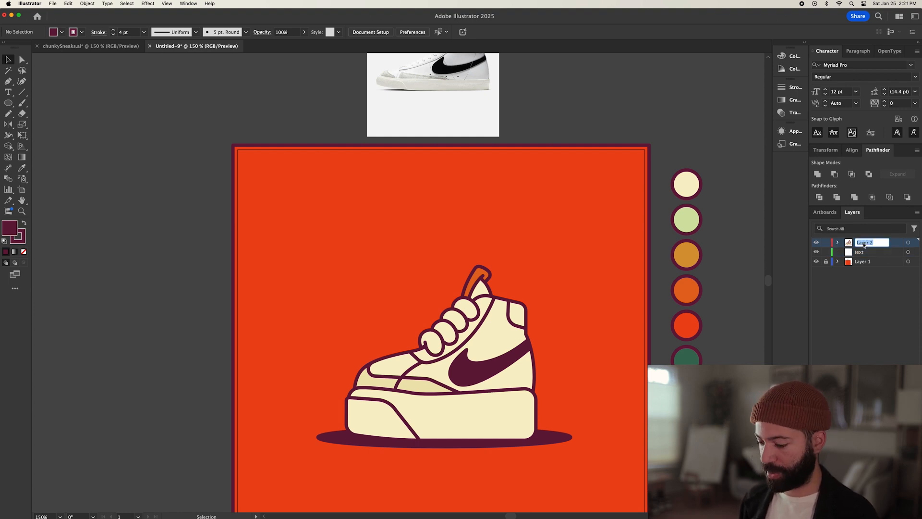
text(shoe)
double_click(863, 262)
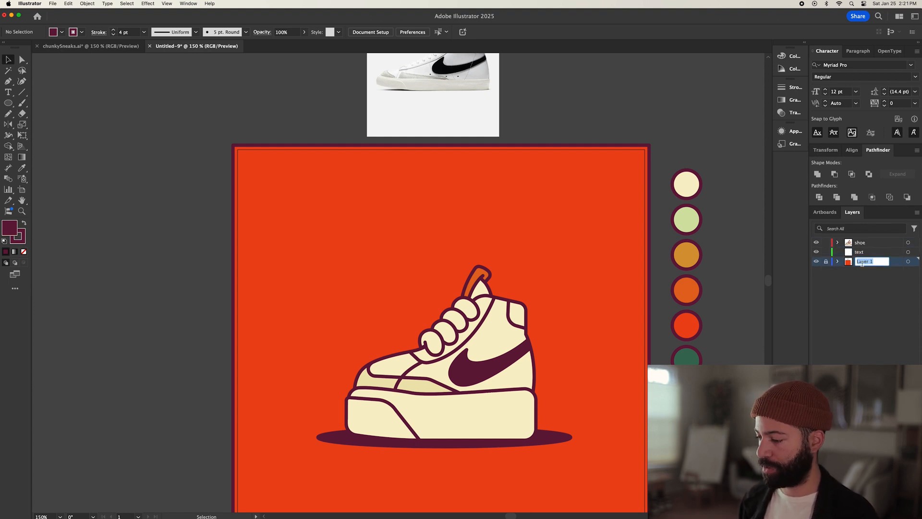
text(BG)
key(Return)
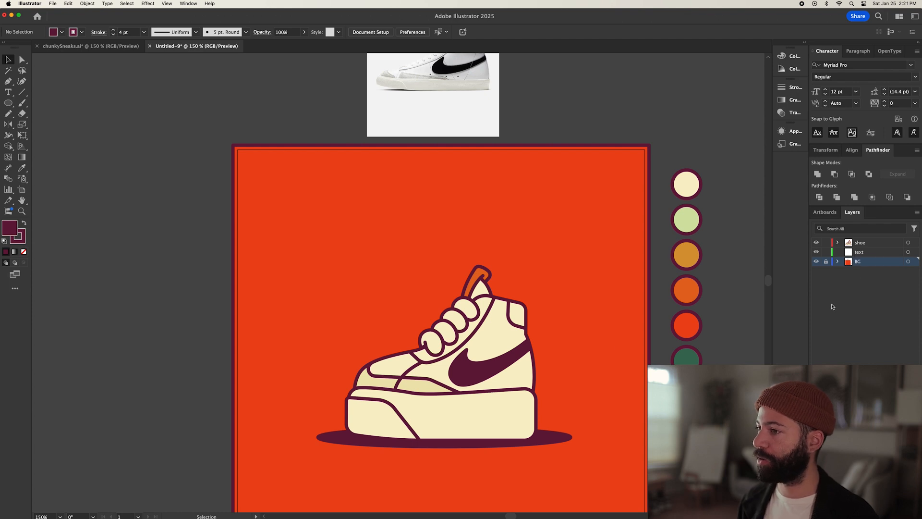
Step: Add a line of placeholder text above the sneaker on the text layer and set its font to Gang of Three
click(863, 253)
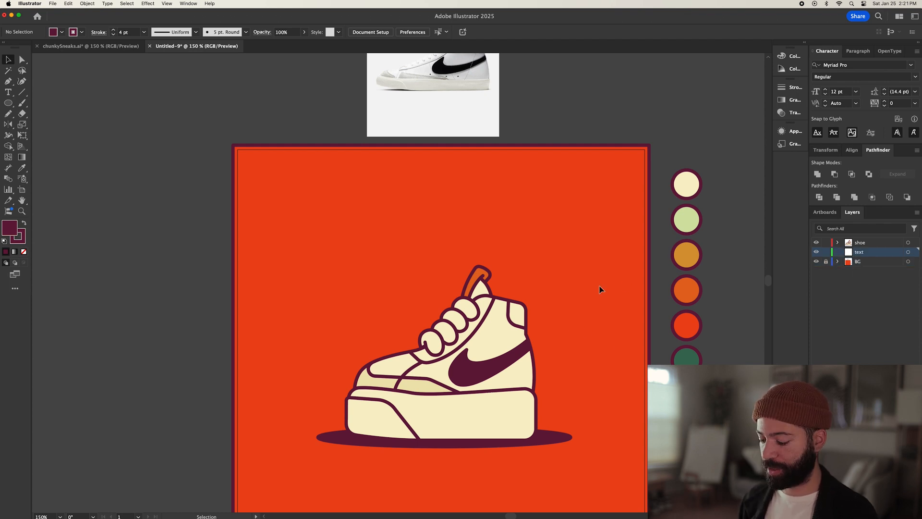
key(t)
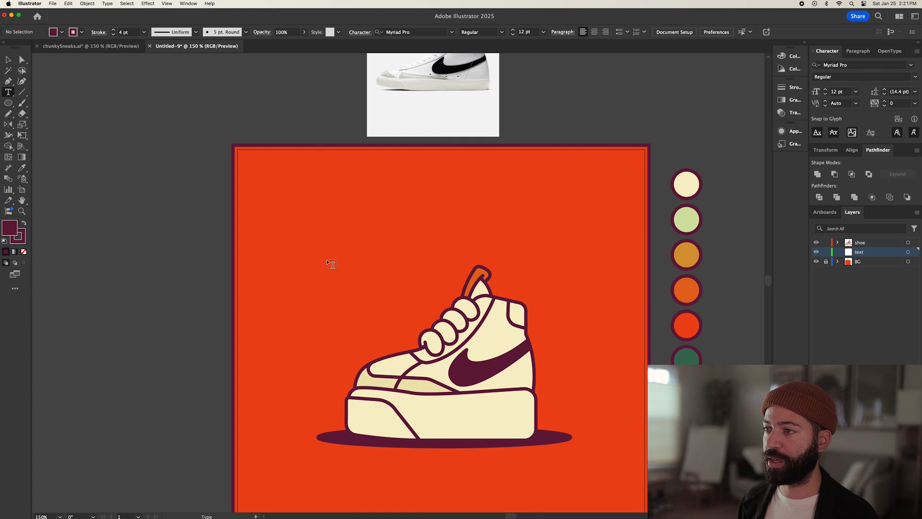
click(340, 222)
click(336, 32)
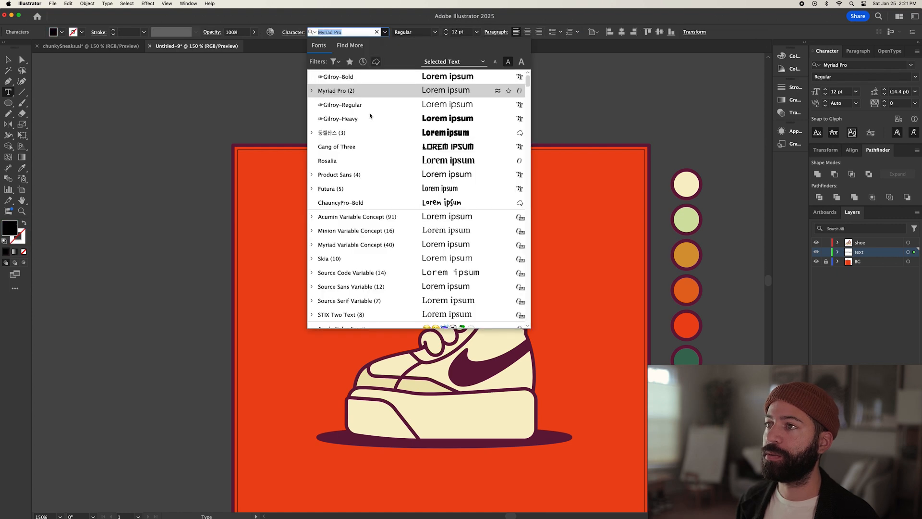
click(351, 147)
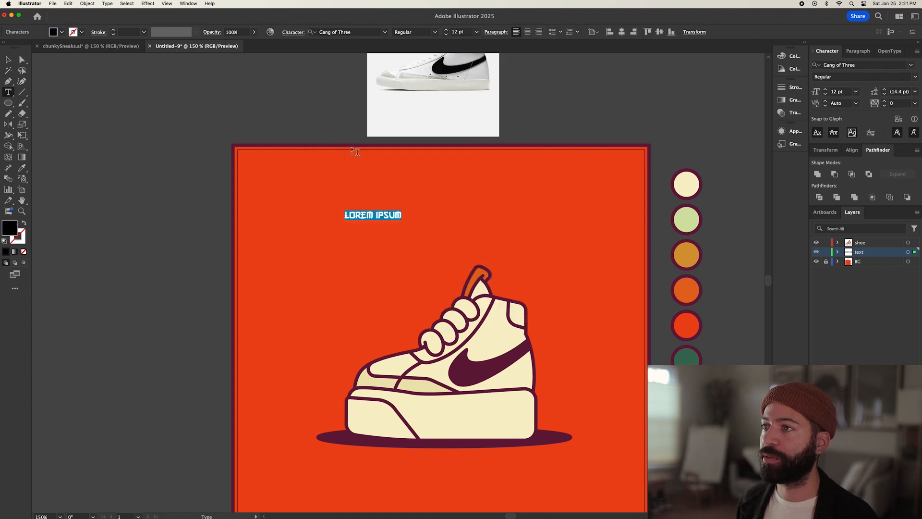
key(Escape)
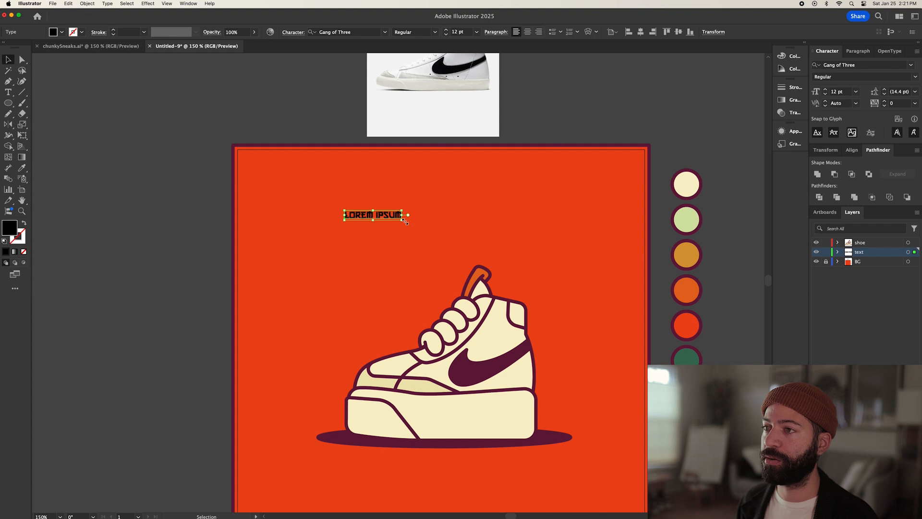
Step: Enlarge the placeholder text to about 24 pt and replace its wording with NIKE
drag(404, 222, 465, 267)
double_click(403, 221)
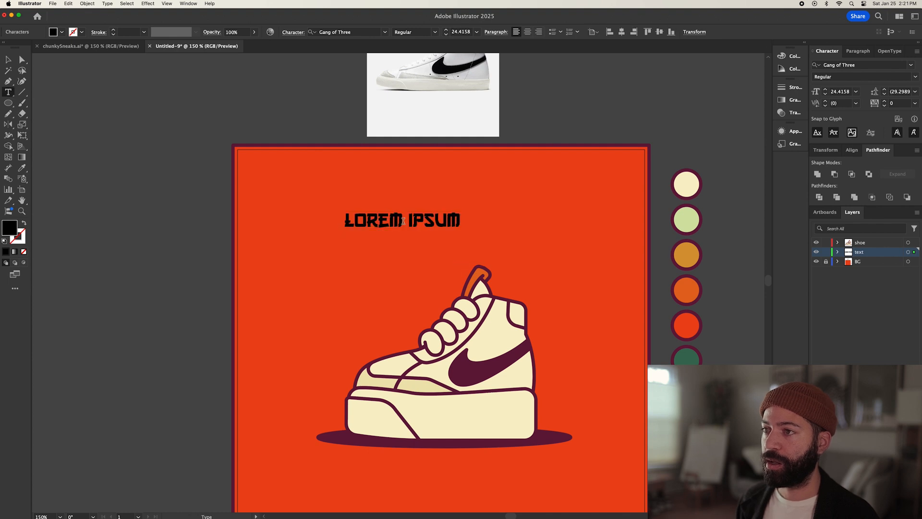
key(super+a)
text(NIKE)
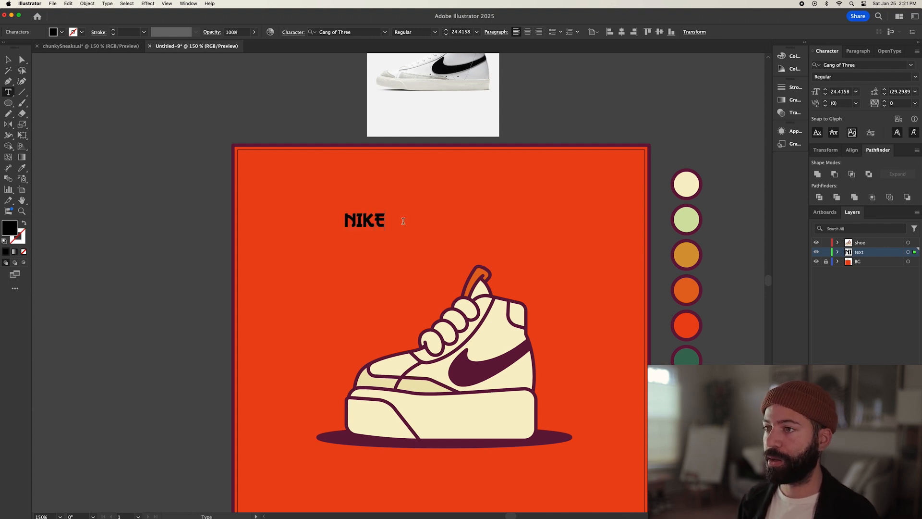
key(Escape)
Step: Enlarge the NIKE text to about 49 pt and apply the ground shadow's maroon fill and 4 pt stroke with the Eyedropper
drag(387, 232, 405, 245)
key(i)
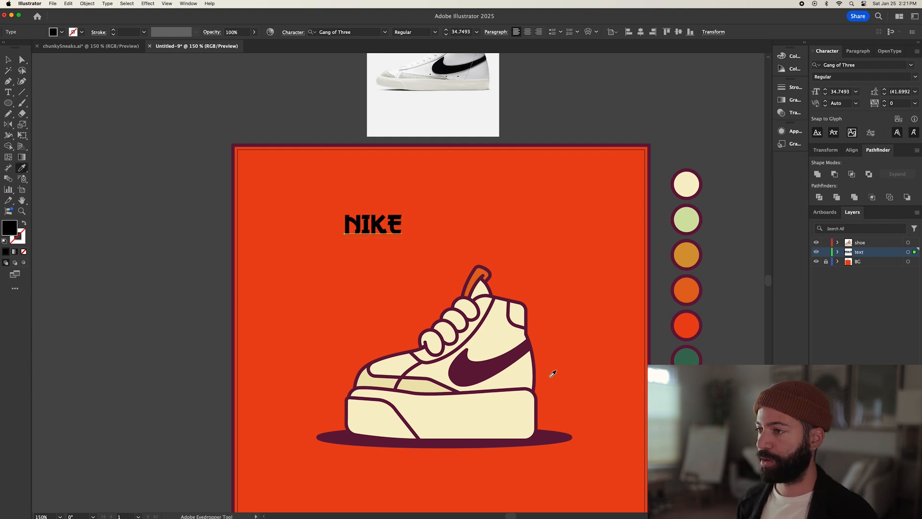
click(555, 440)
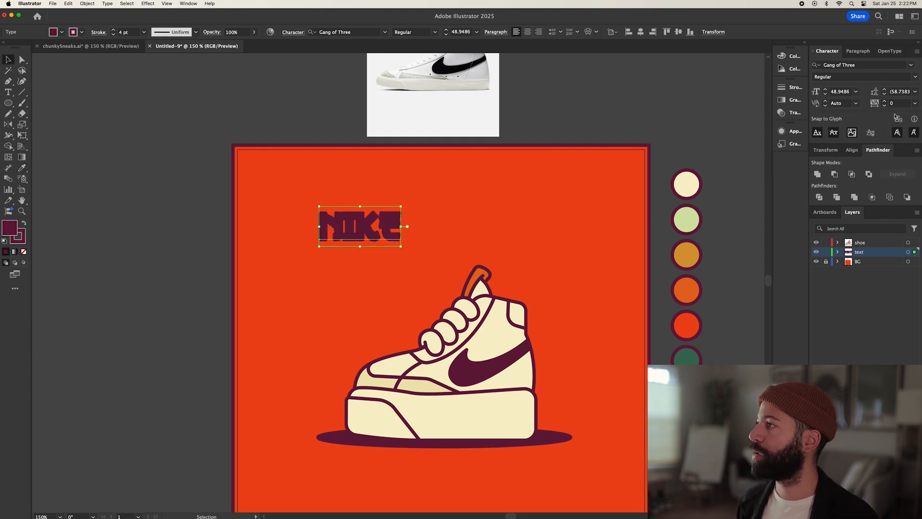
Step: Set the NIKE text's tracking to 75 and its stroke to 3 pt, and move the text higher above the sneaker
click(916, 103)
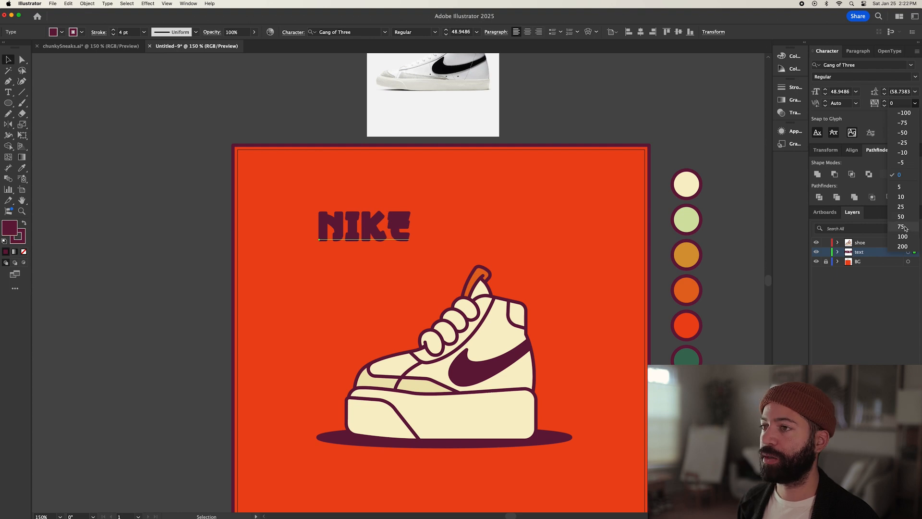
click(903, 227)
key(super+equal)
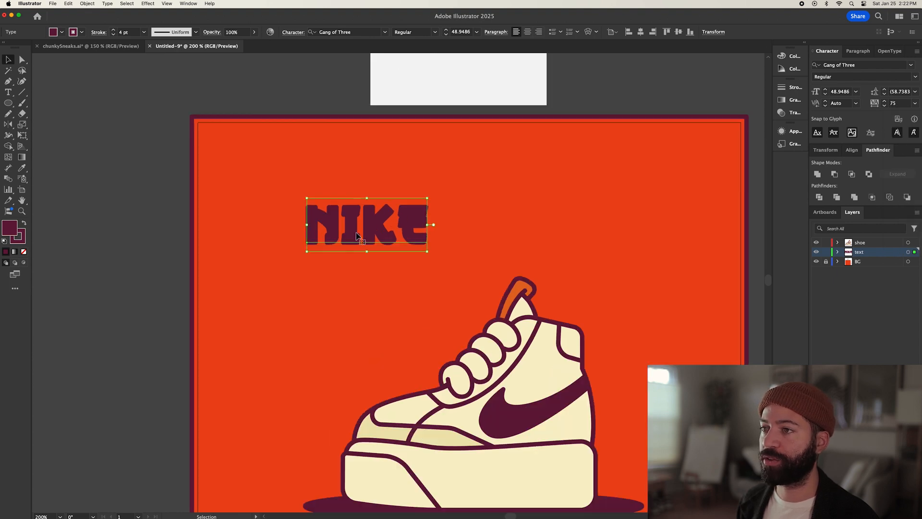
click(114, 35)
drag(381, 238, 381, 206)
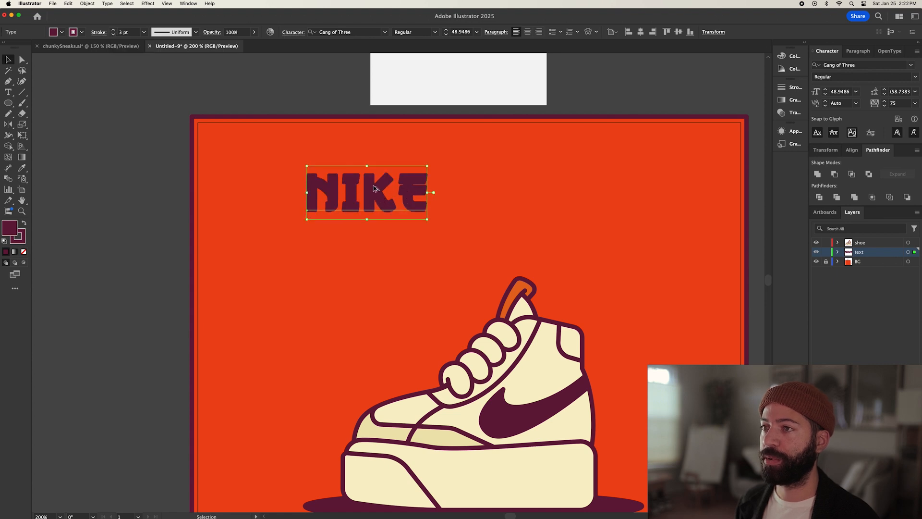
Step: Duplicate the NIKE text directly below the original and replace the copy's wording with BLAZER
drag(376, 192, 375, 256)
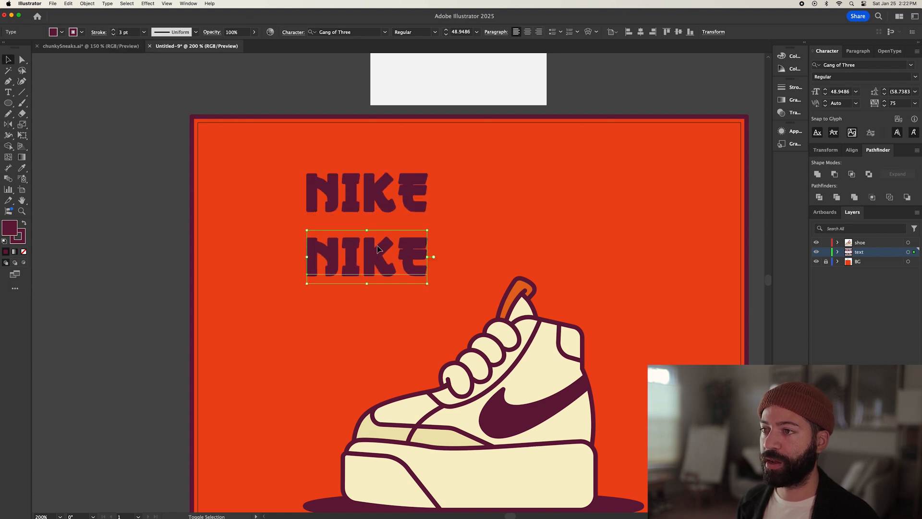
double_click(375, 262)
double_click(372, 257)
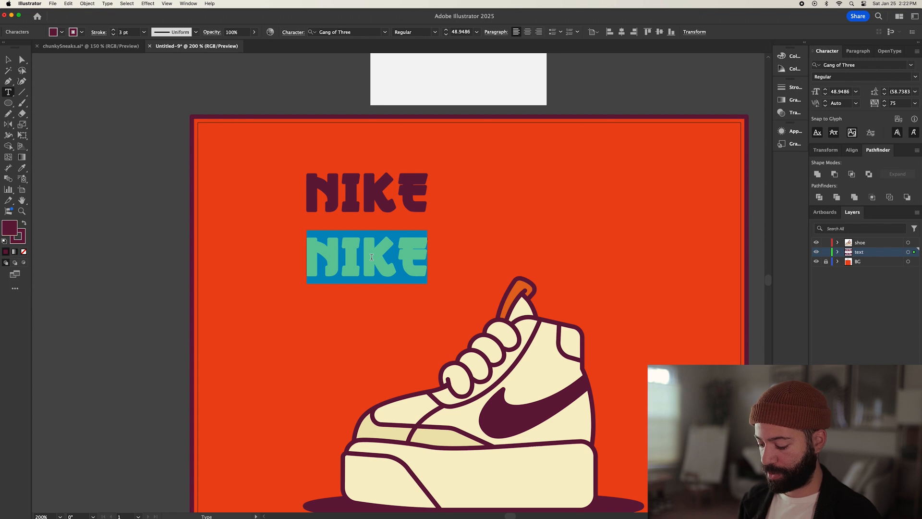
text(BLAZER)
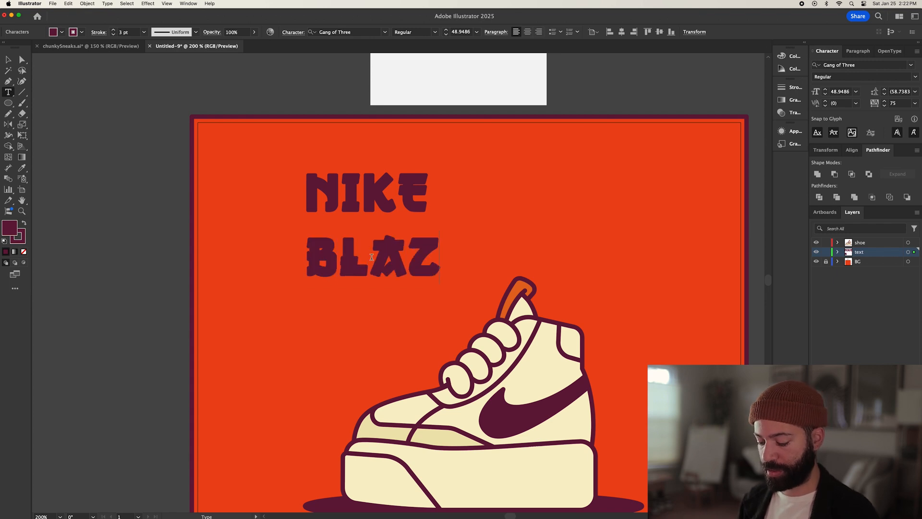
click(8, 58)
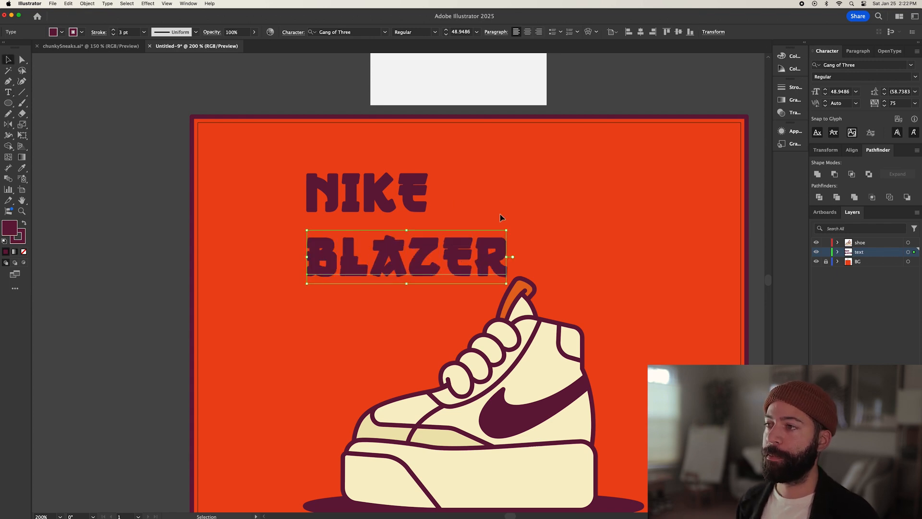
Step: Enlarge the BLAZER text to about 96 pt and apply the cream swatch's fill and 4 pt maroon stroke with the Eyedropper
drag(506, 230, 694, 145)
key(i)
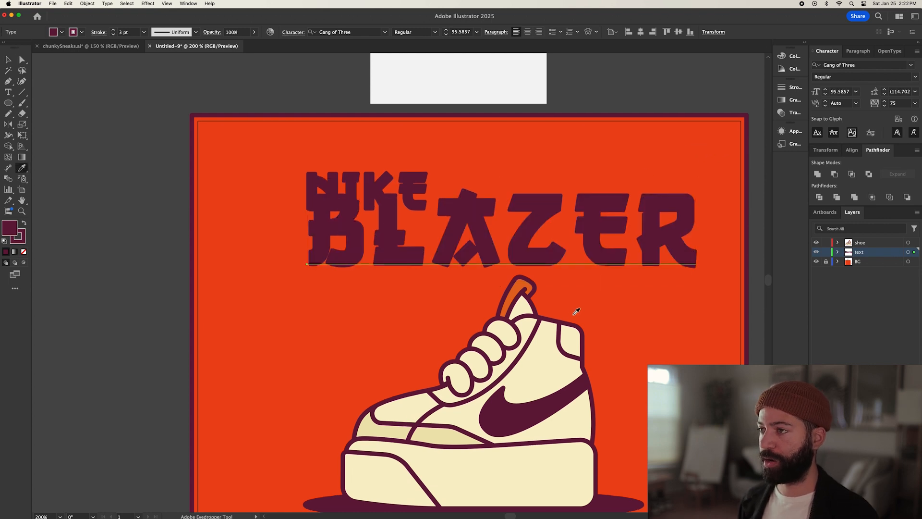
scroll(569, 319, down, 2)
click(684, 240)
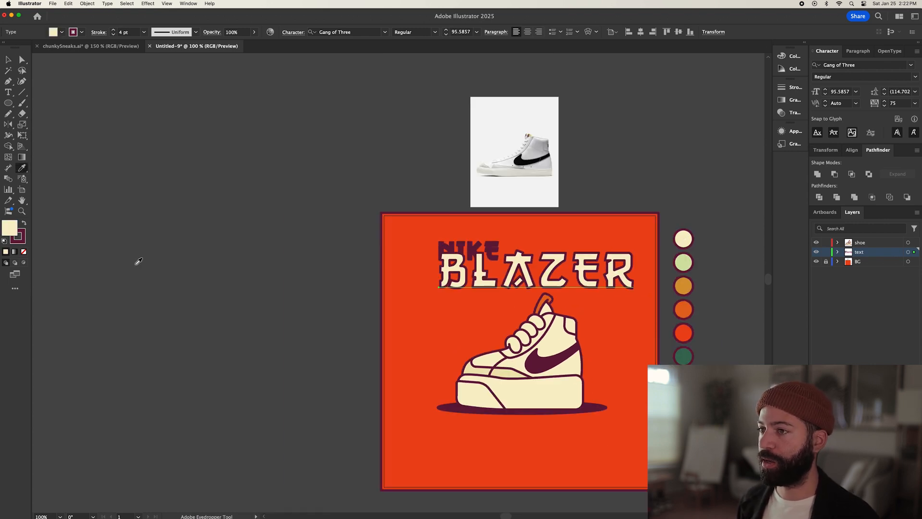
Step: Recolour only the BLAZER text's stroke by sampling the sneaker's cream colour with the Eyedropper
click(23, 243)
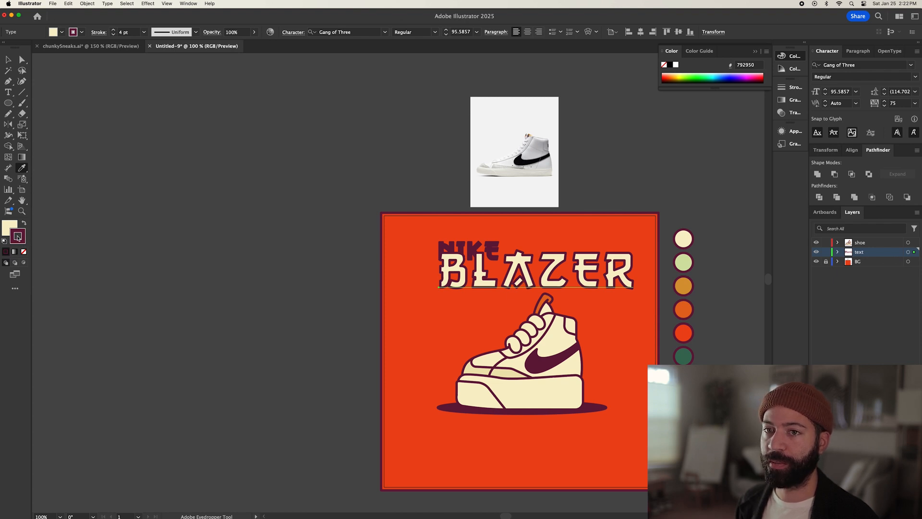
scroll(478, 260, up, 4)
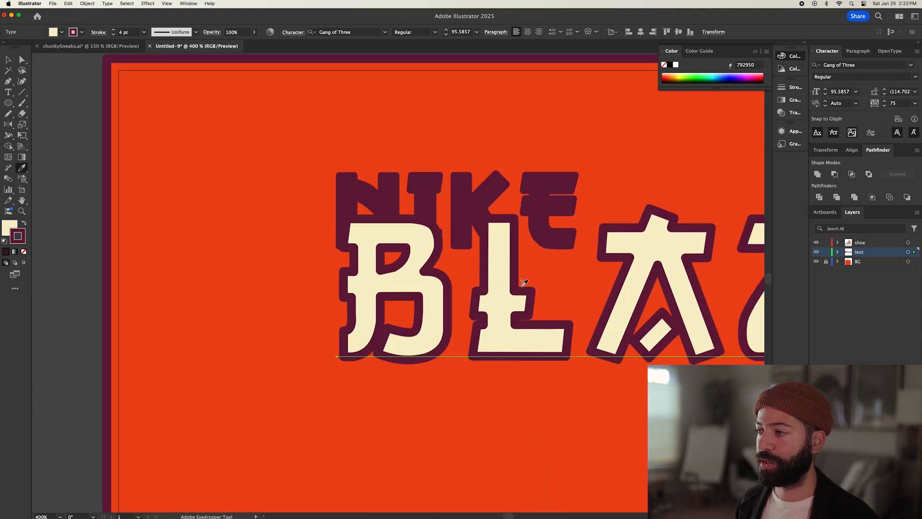
scroll(524, 283, down, 3)
scroll(524, 283, right, 5)
shift+click(578, 442)
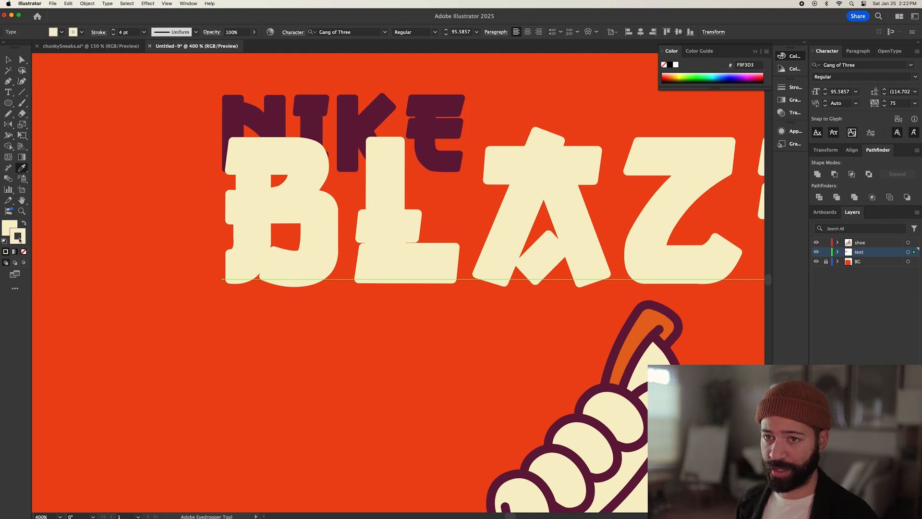
Step: Move the BLAZER text down clear of NIKE and set its tracking to 30
key(v)
key(super+minus)
key(super+minus)
drag(520, 234, 519, 261)
click(885, 105)
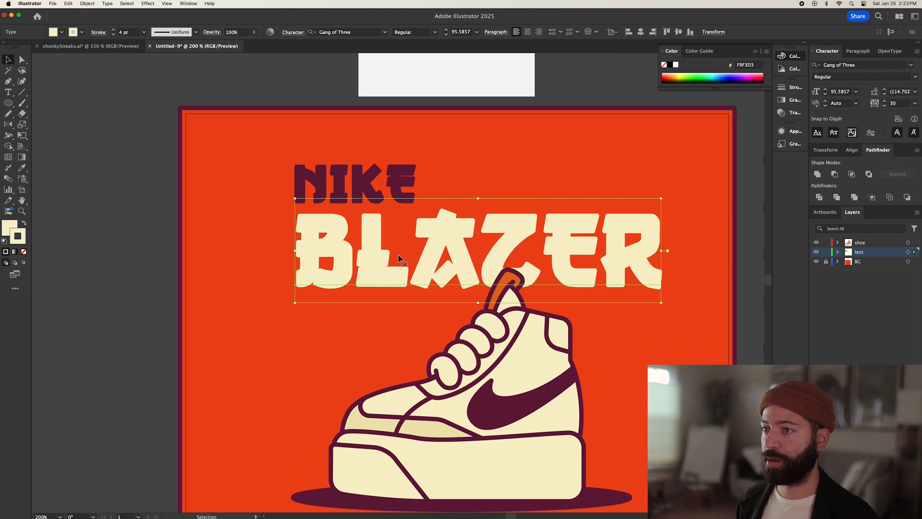
Step: Select both the NIKE and BLAZER texts and convert them to outlines
shift+click(400, 182)
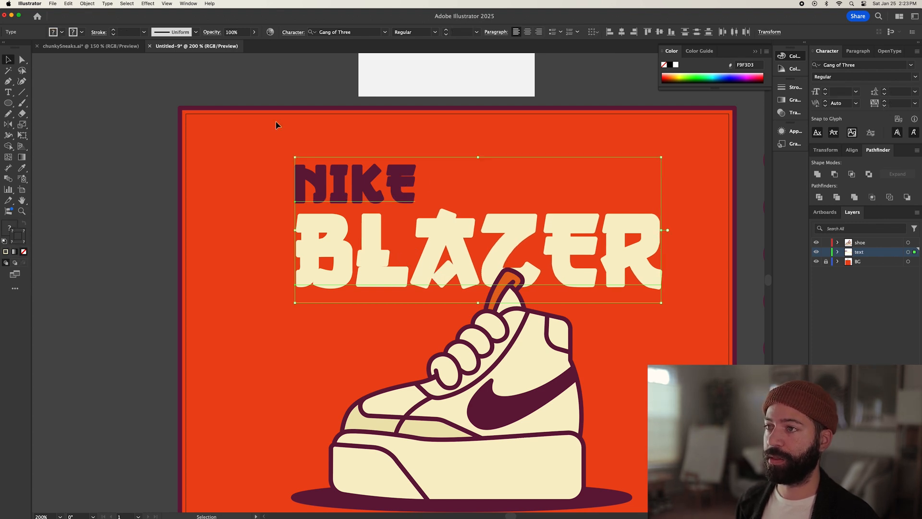
click(93, 4)
click(96, 101)
Step: Lower the middle bar of the E in NIKE with Direct Selection to open the gap beneath its top bar
scroll(402, 182, up, 3)
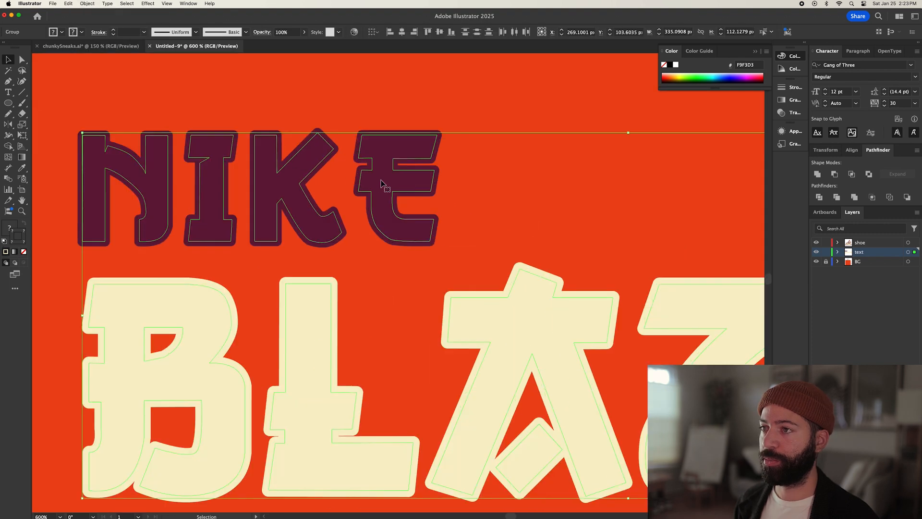
key(a)
click(362, 177)
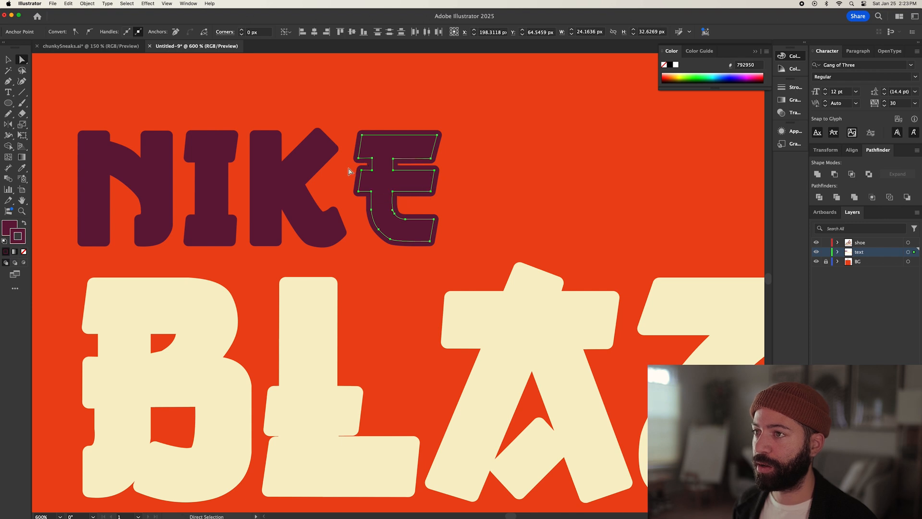
drag(416, 193, 431, 196)
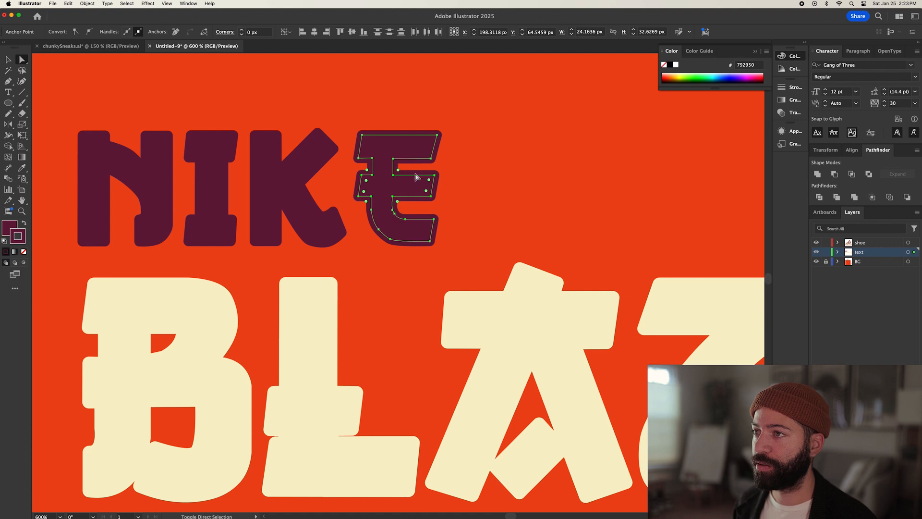
Step: Raise the short crossbar of the L in BLAZER to leave a gap above the letter's base
scroll(435, 195, down, 2)
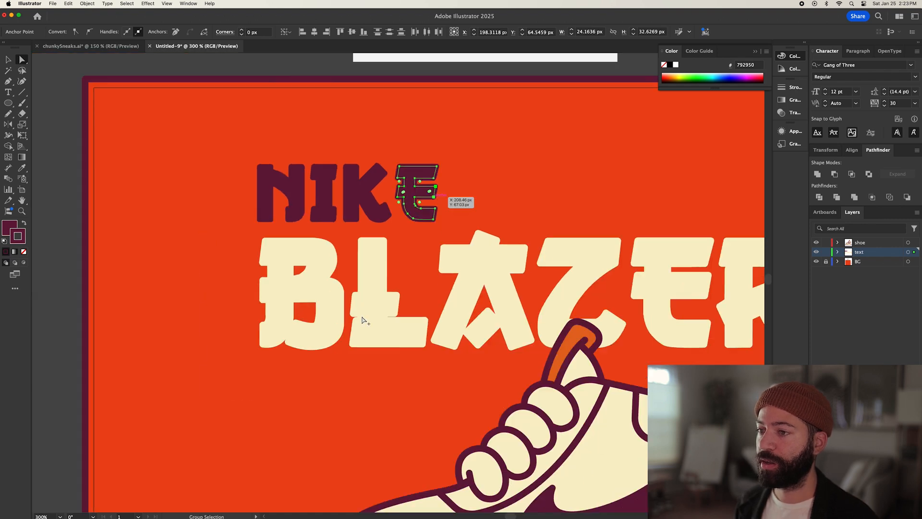
scroll(361, 303, up, 2)
drag(437, 330, 438, 331)
drag(431, 291, 429, 275)
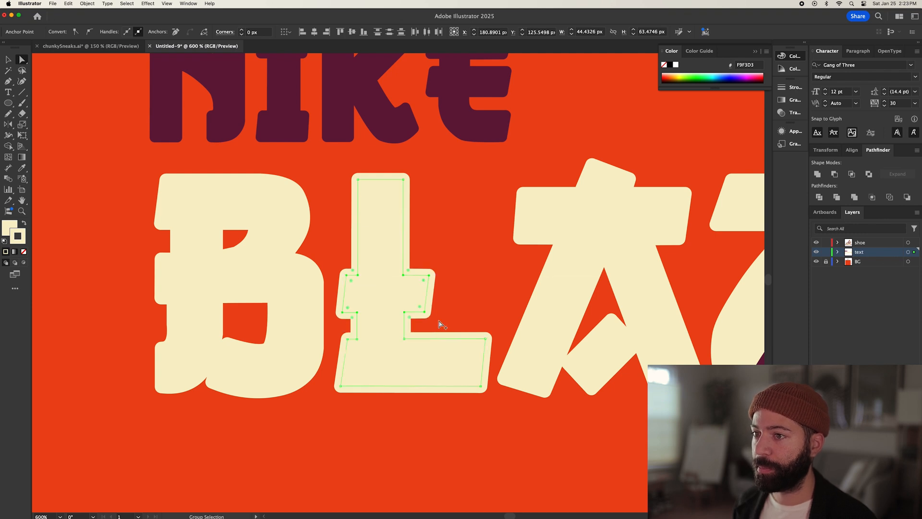
drag(227, 345, 194, 381)
key(super+0)
key(super+equal)
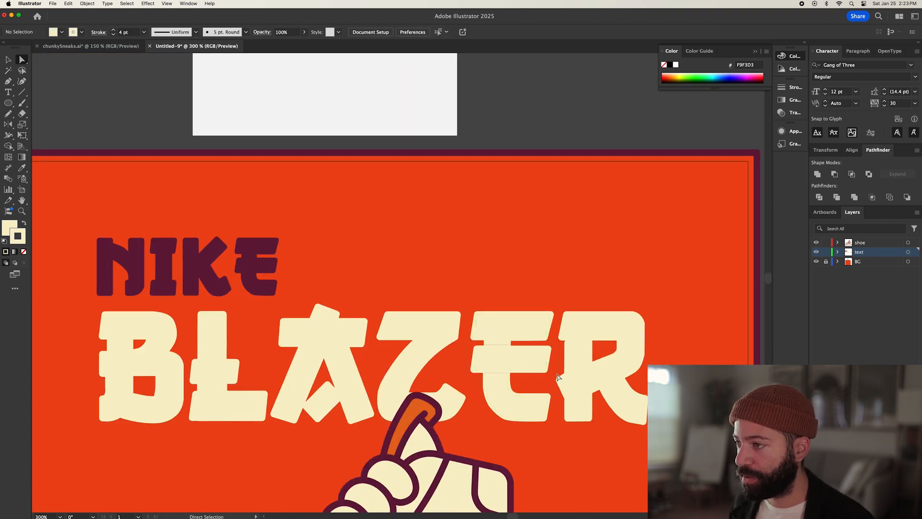
Step: Isolate the A in BLAZER and rotate its diamond-shaped piece into a flatter crossbar between the legs
scroll(319, 401, up, 1)
key(v)
double_click(318, 409)
click(321, 403)
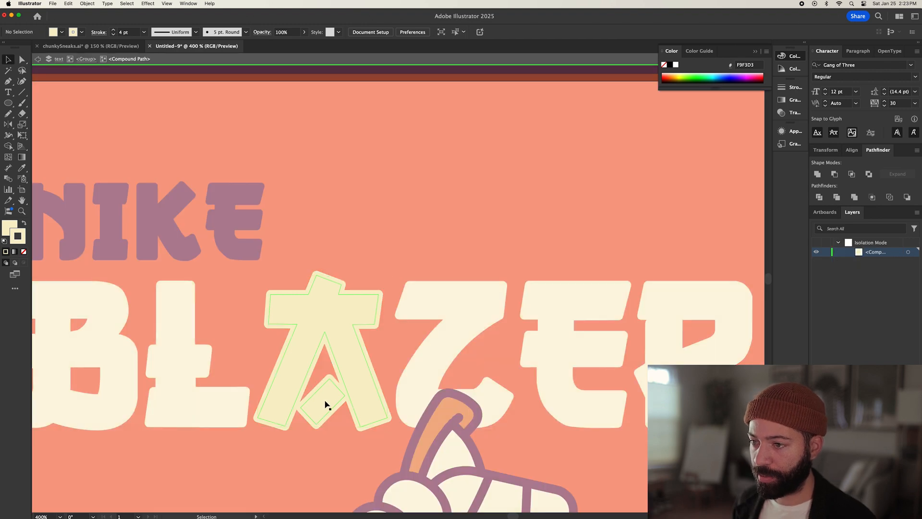
mouse_move(348, 380)
mouse_down()
mouse_move(377, 398)
mouse_move(346, 405)
mouse_move(319, 384)
mouse_move(353, 384)
mouse_move(353, 377)
mouse_move(353, 392)
mouse_up()
key(a)
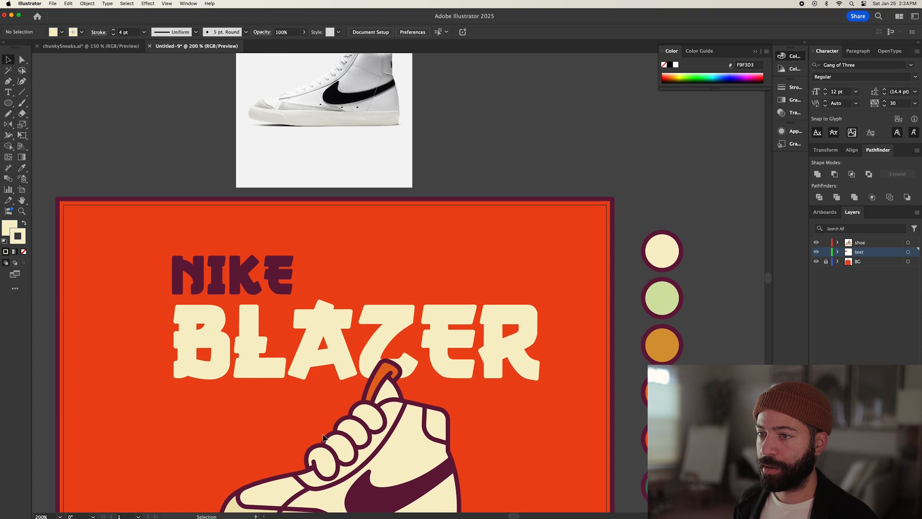
Step: Nudge the NIKE lettering slightly right to line up with the start of BLAZER
scroll(323, 437, down, 1)
click(225, 280)
drag(223, 279, 228, 286)
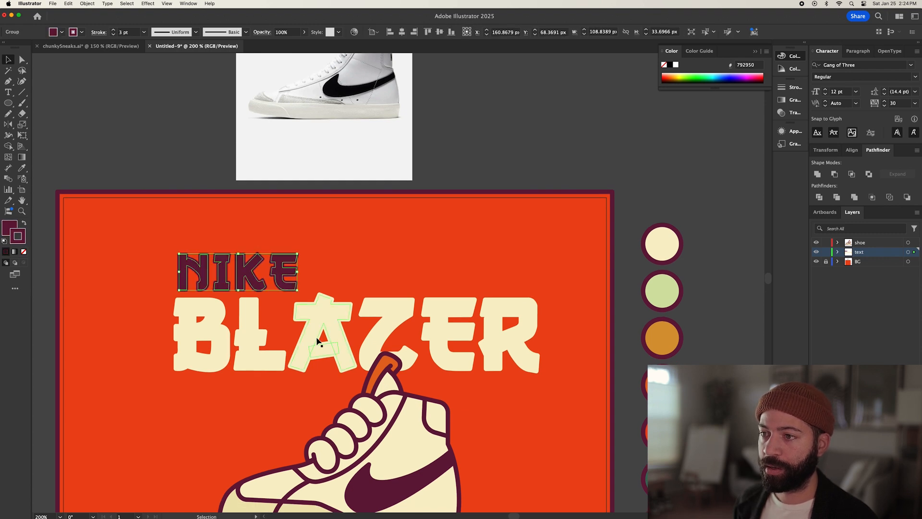
Step: Shear the NIKE and BLAZER lettering together with Free Transform so both words slant upward to the right
shift+click(329, 326)
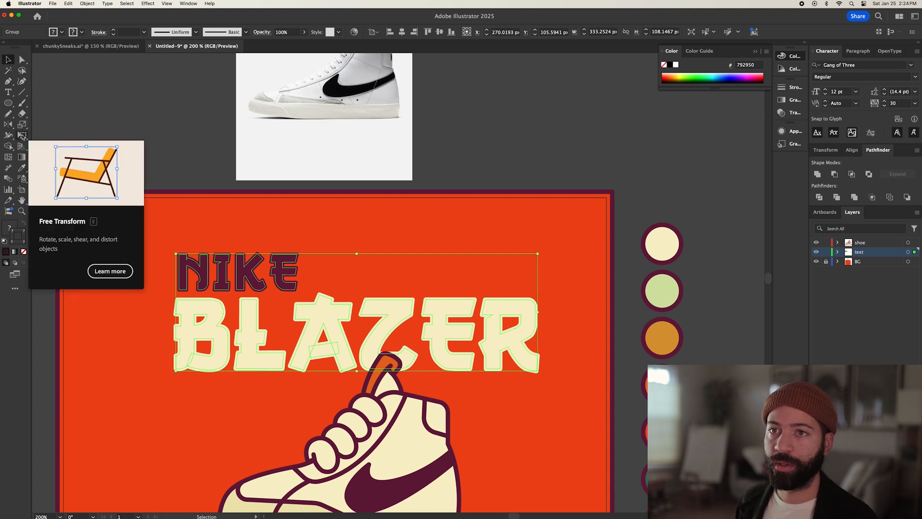
click(22, 137)
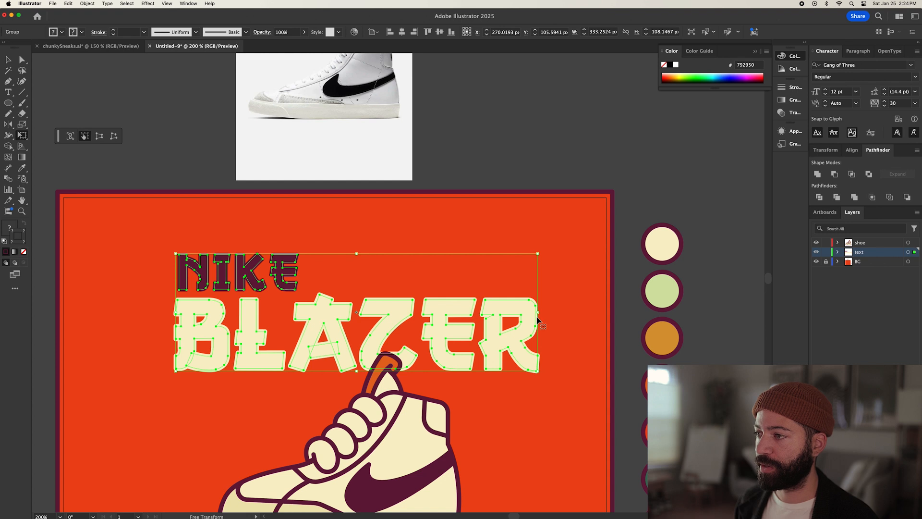
drag(538, 313, 533, 260)
key(v)
key(super+shift+a)
Step: Reposition the slanted lettering above the sneaker and enlarge it moderately
key(super+1)
drag(431, 263, 431, 274)
drag(505, 248, 527, 222)
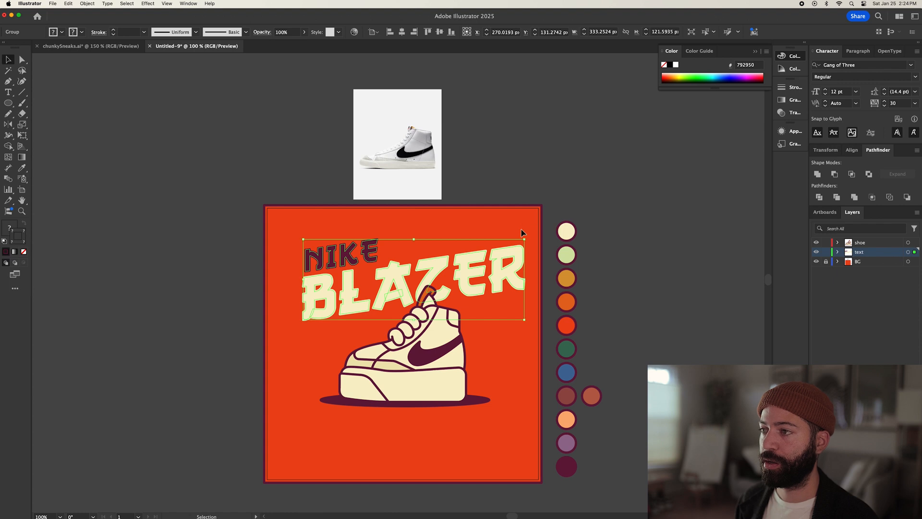
key(cmd+z)
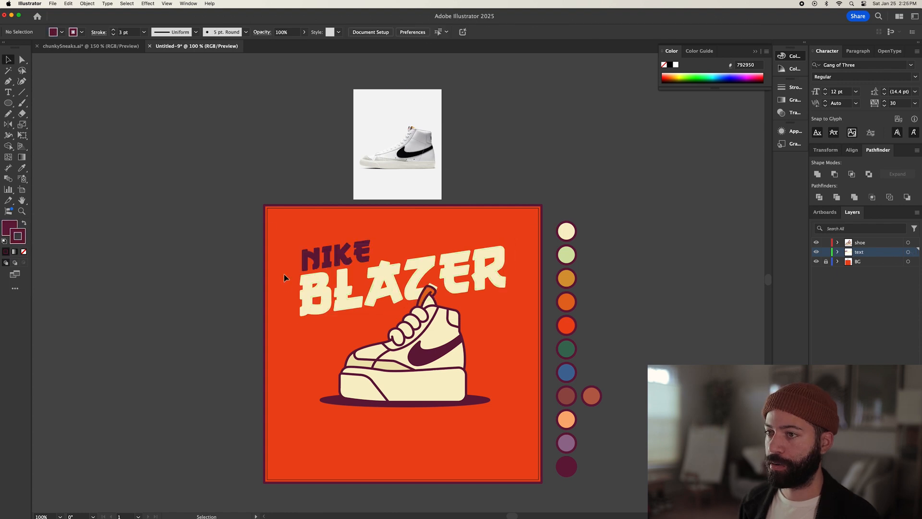
Step: Move the lettering, sneaker and ground shadow together slightly lower on the artboard
shift+click(435, 350)
drag(435, 350, 436, 361)
click(632, 330)
key(cmd+0)
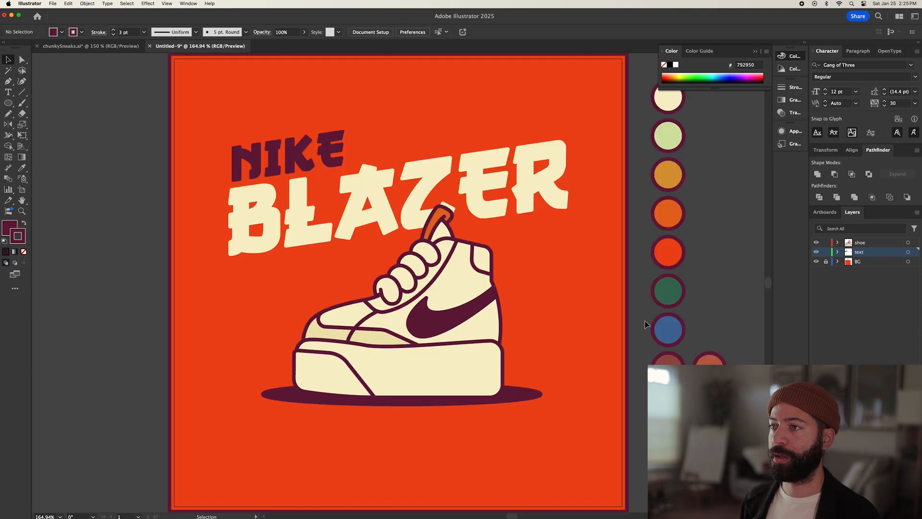